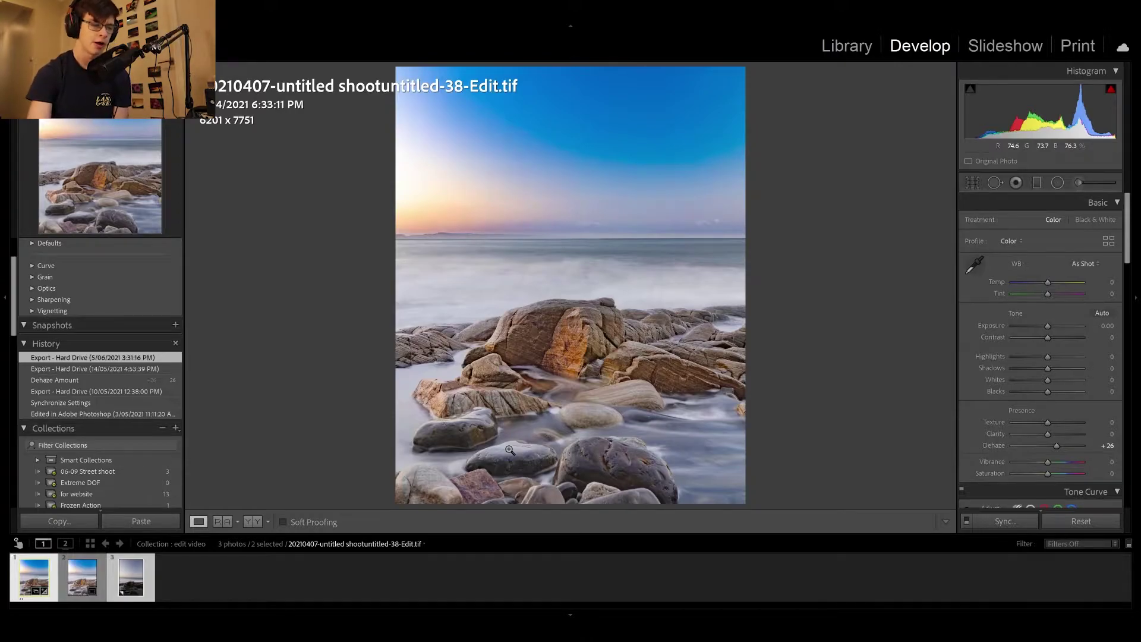
- Compare the finished seascape edit with the unedited virtual copy, ending on Copy 3
key(Right)
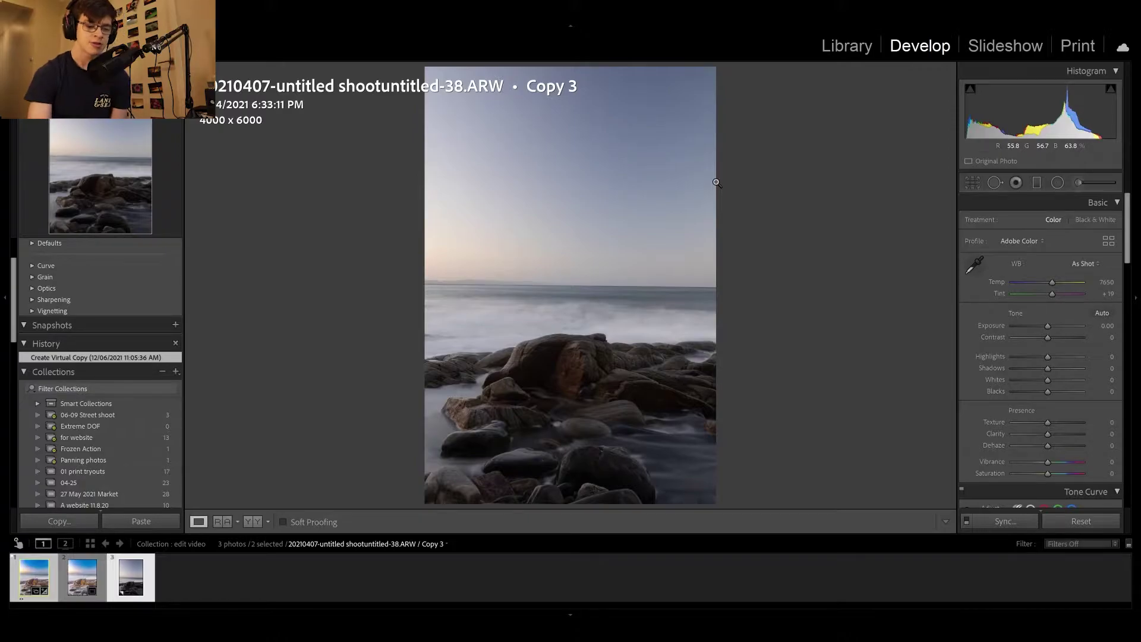
key(Left)
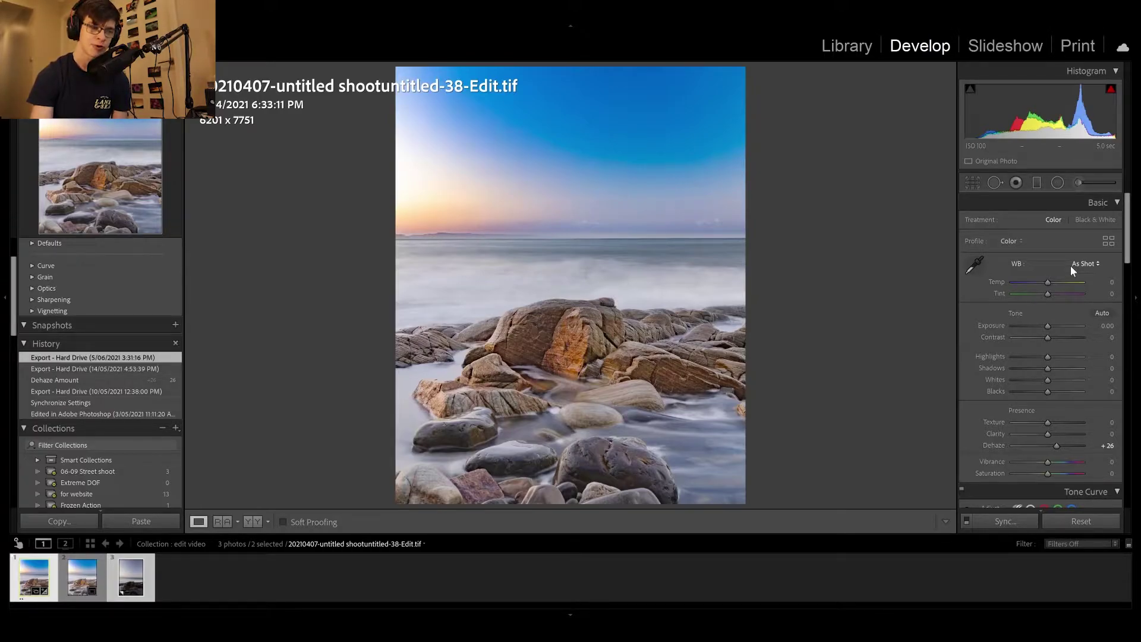
key(Right)
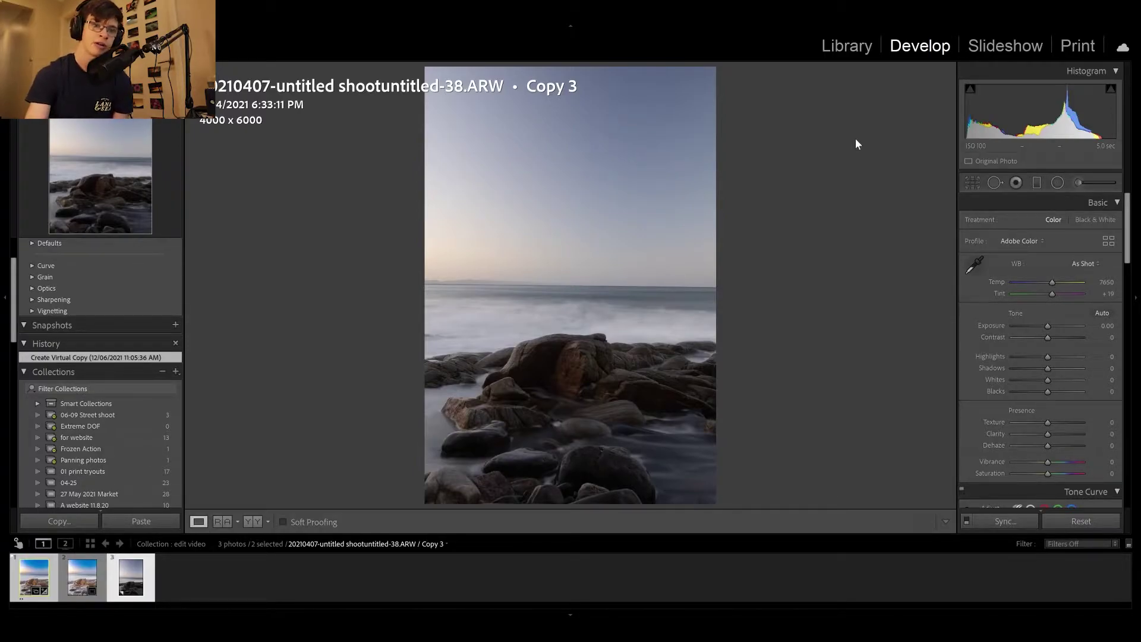
- Try to straighten Copy 3 along the sea horizon, rotating the crop to an angle of -0.97
click(972, 183)
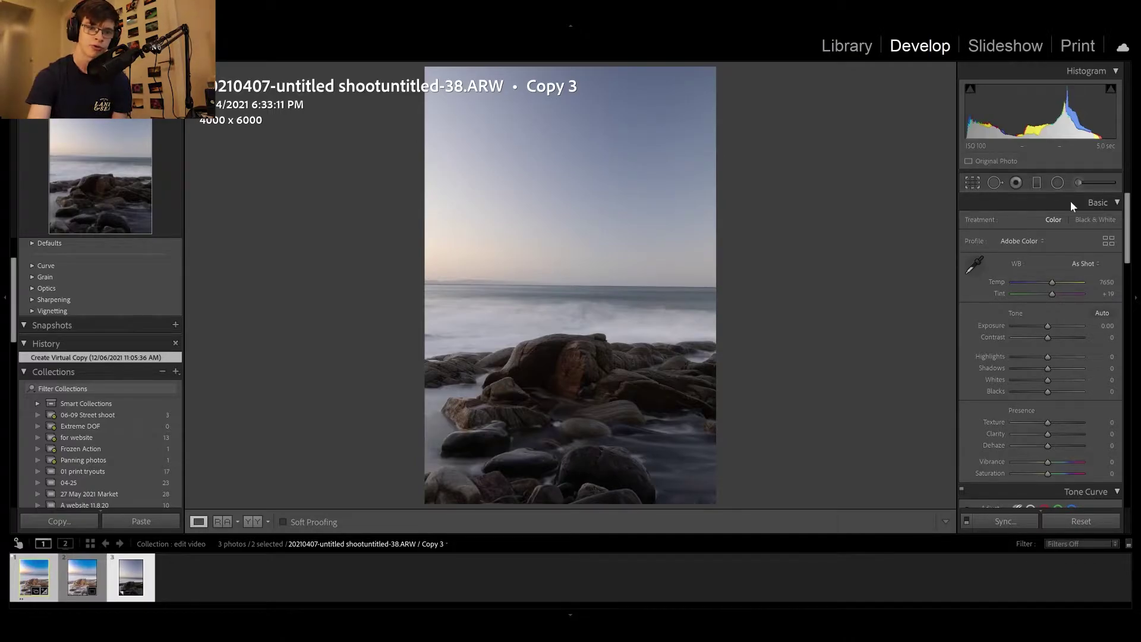
click(969, 254)
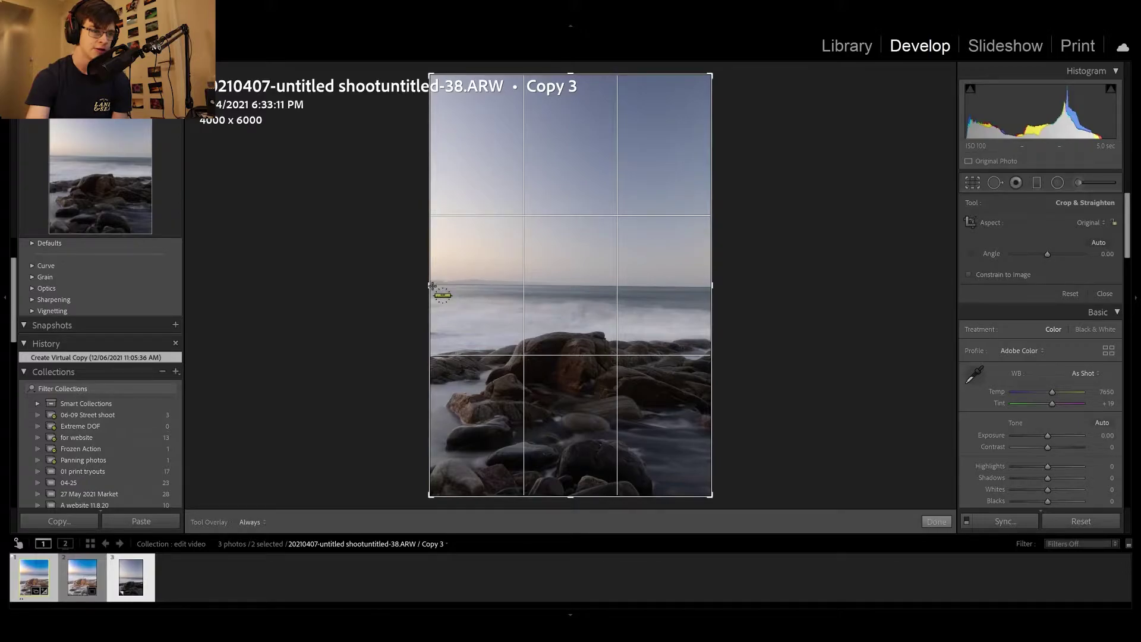
drag(427, 284, 742, 289)
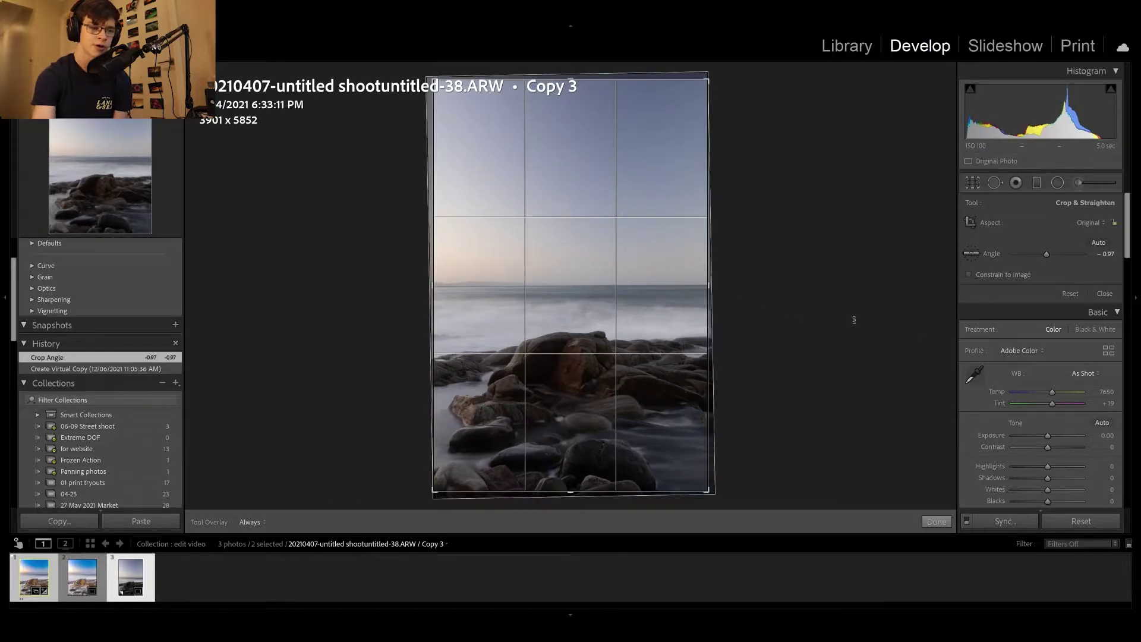
key(Return)
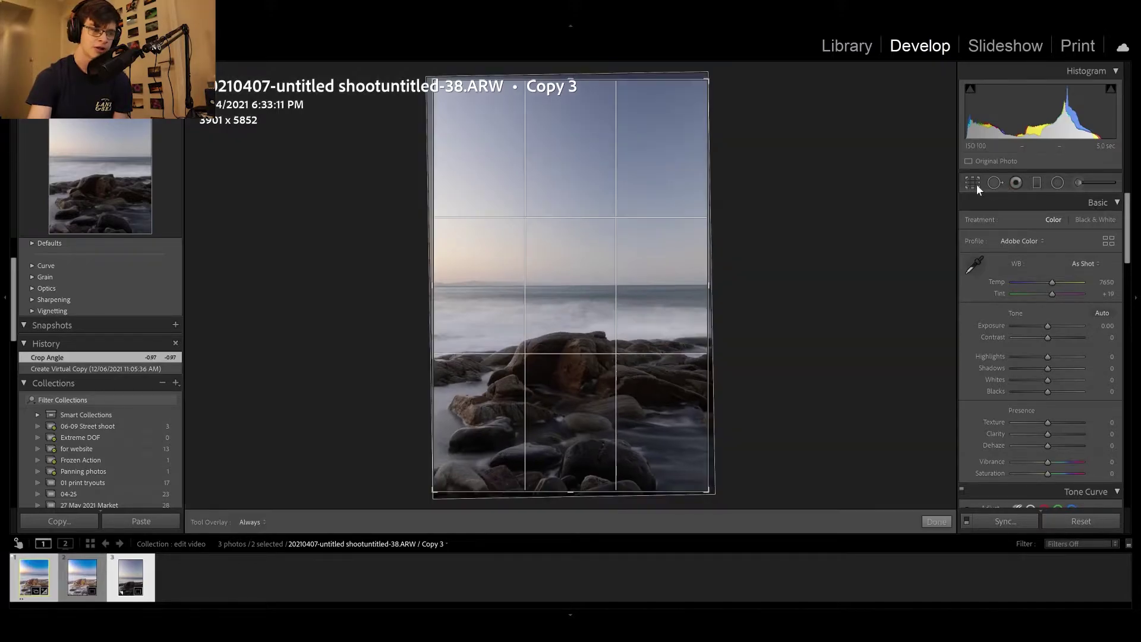
- Straighten the photo along the full sea horizon, bringing the crop angle to -0.41, and apply the crop
click(974, 183)
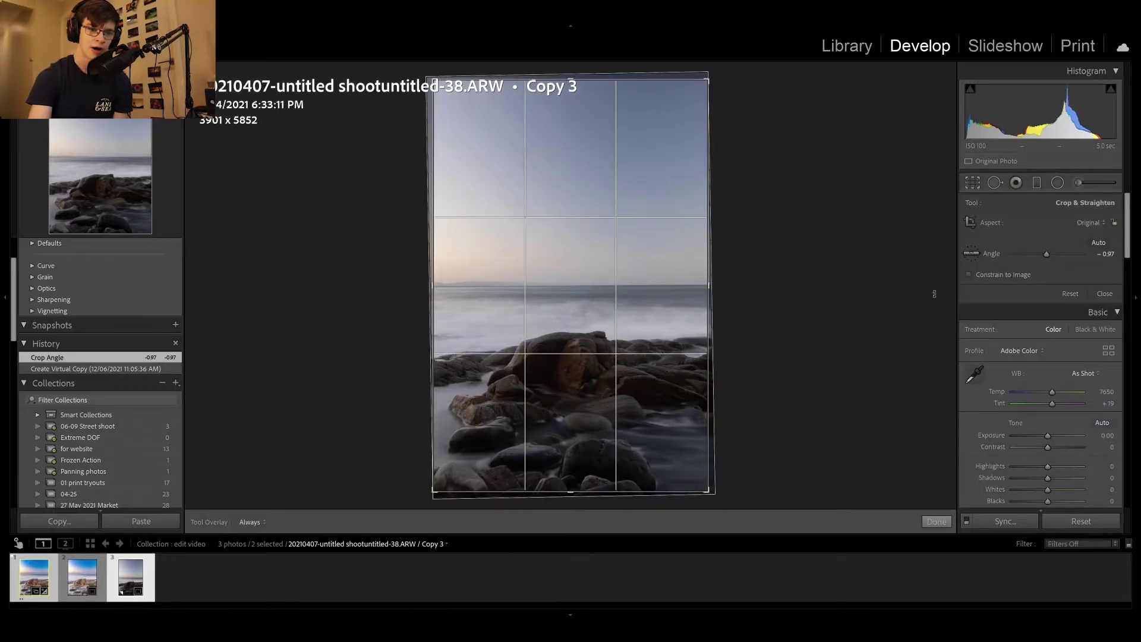
click(969, 253)
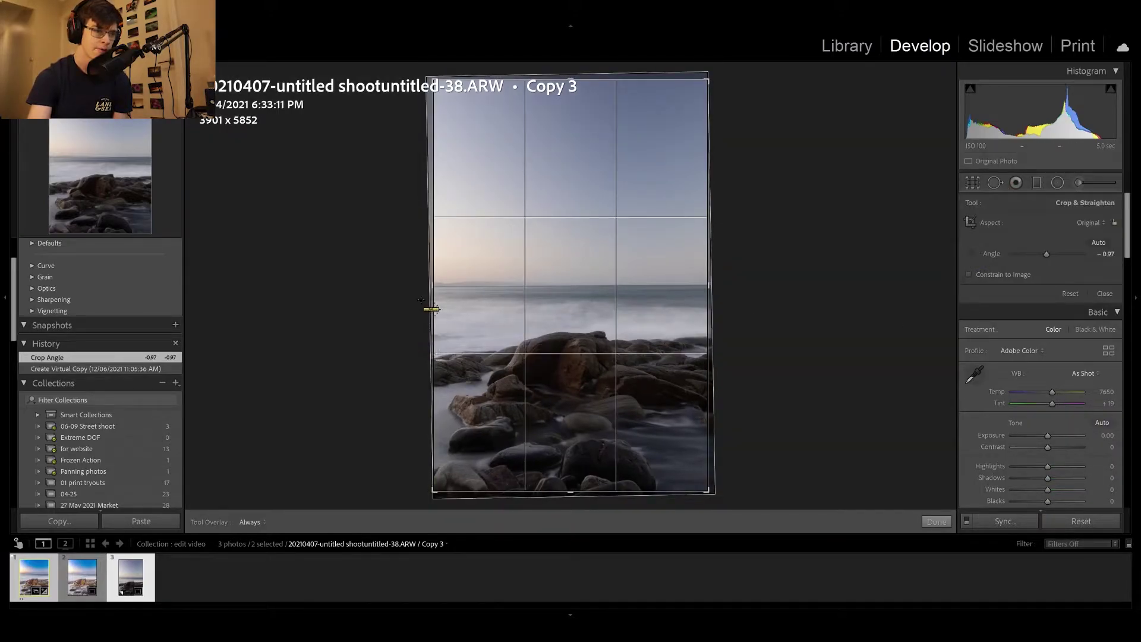
drag(433, 286, 737, 284)
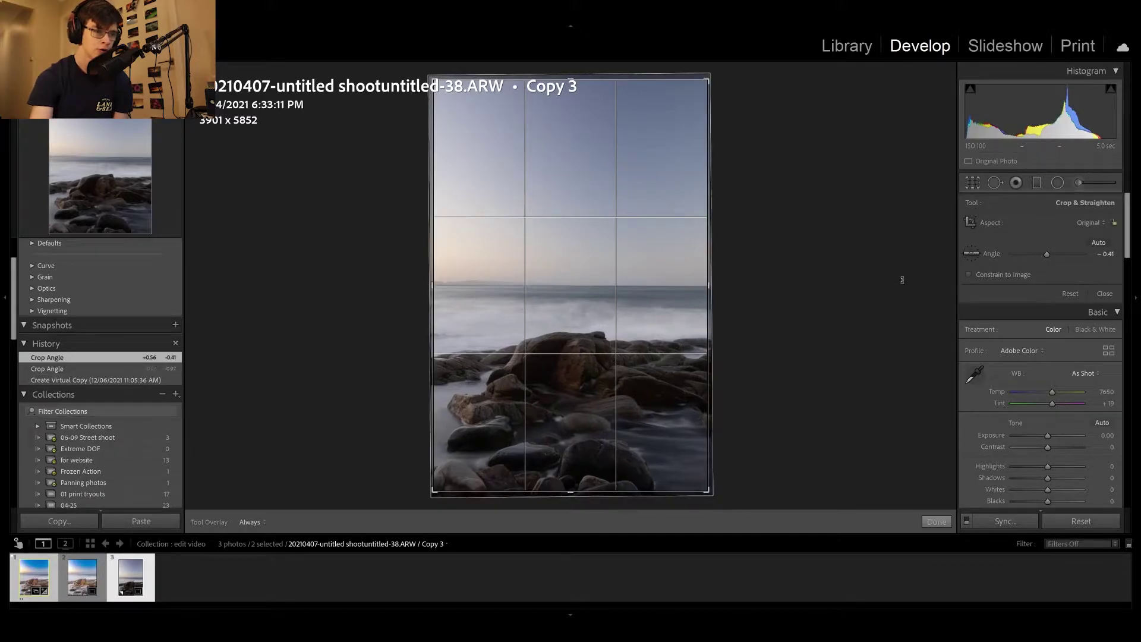
key(Return)
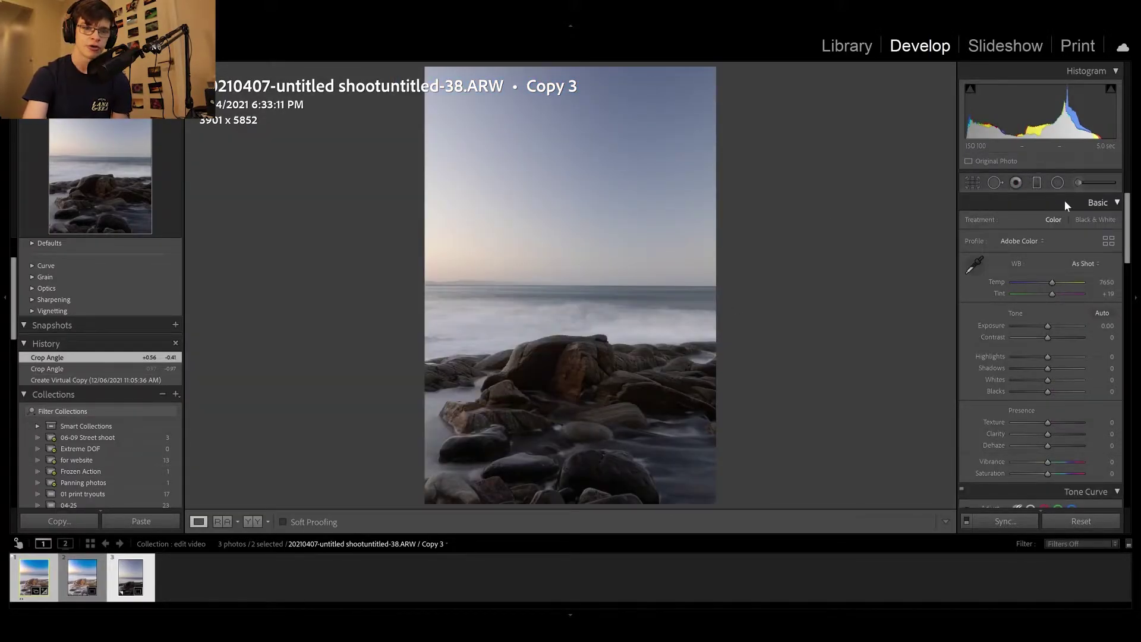
- Visualize spots with the Spot Removal tool in Heal mode and heal the dust spots in the sky
click(994, 182)
click(290, 522)
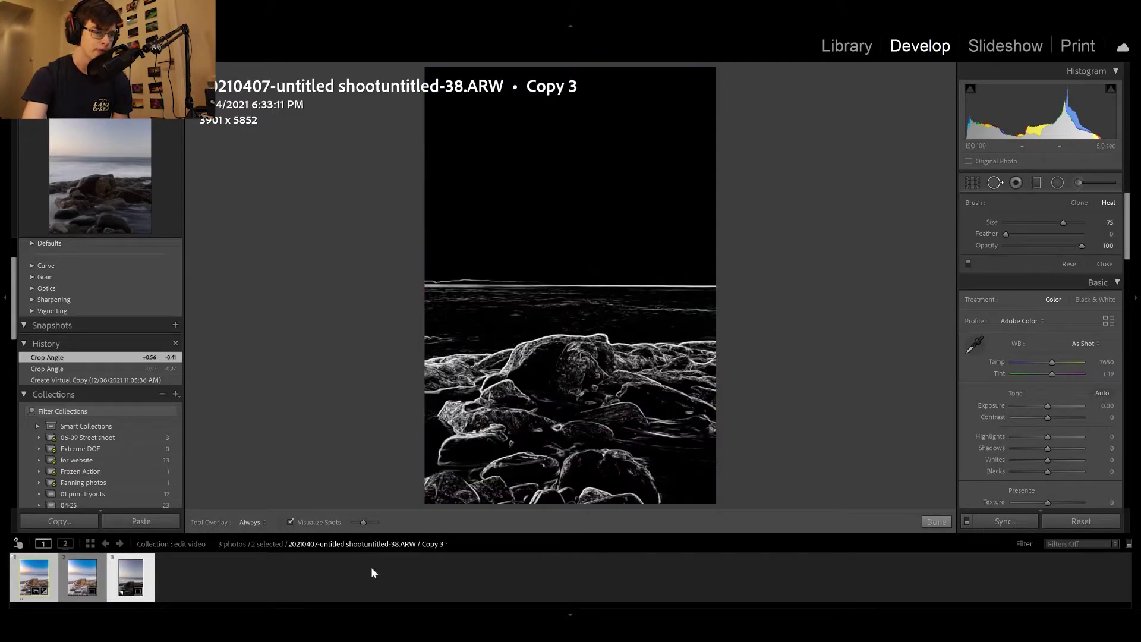
drag(367, 523, 384, 524)
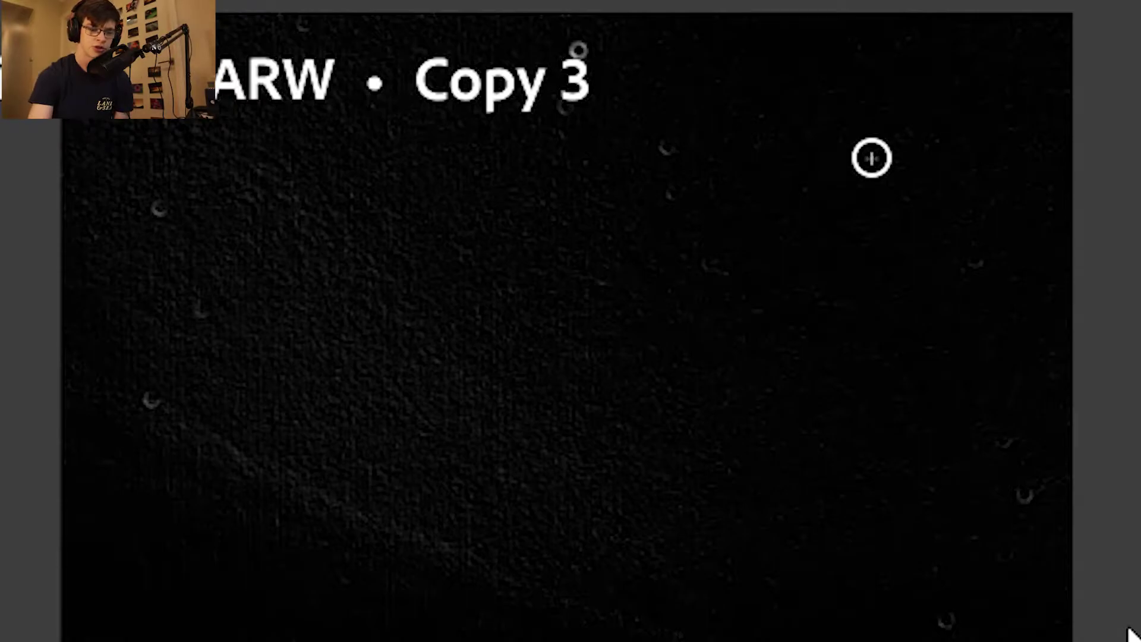
click(870, 158)
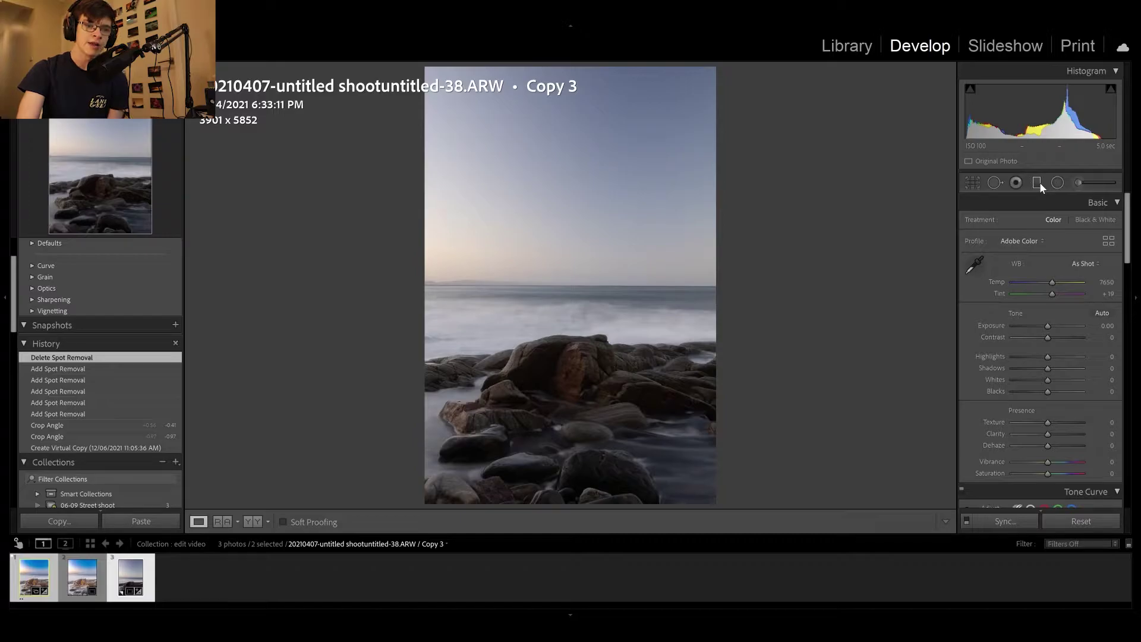
- Add a level Graduated Filter over the sky that fades out at the horizon, and check its coverage with the mask overlay
click(1037, 184)
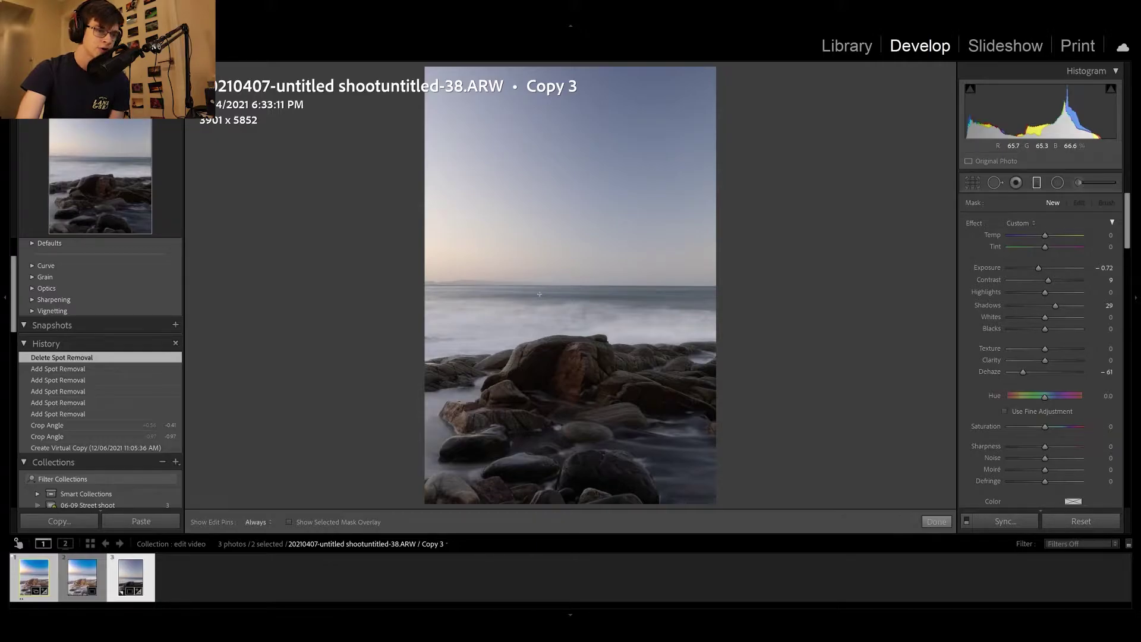
key(shift)
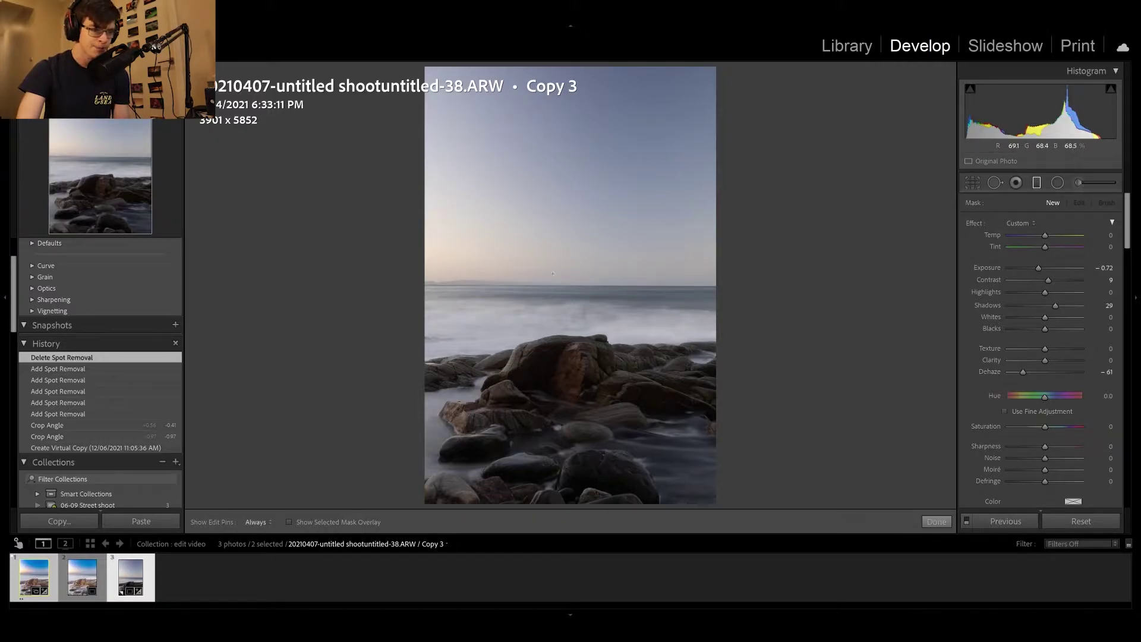
mouse_move(553, 275)
mouse_down()
mouse_move(552, 300)
mouse_move(555, 282)
mouse_up()
key(o)
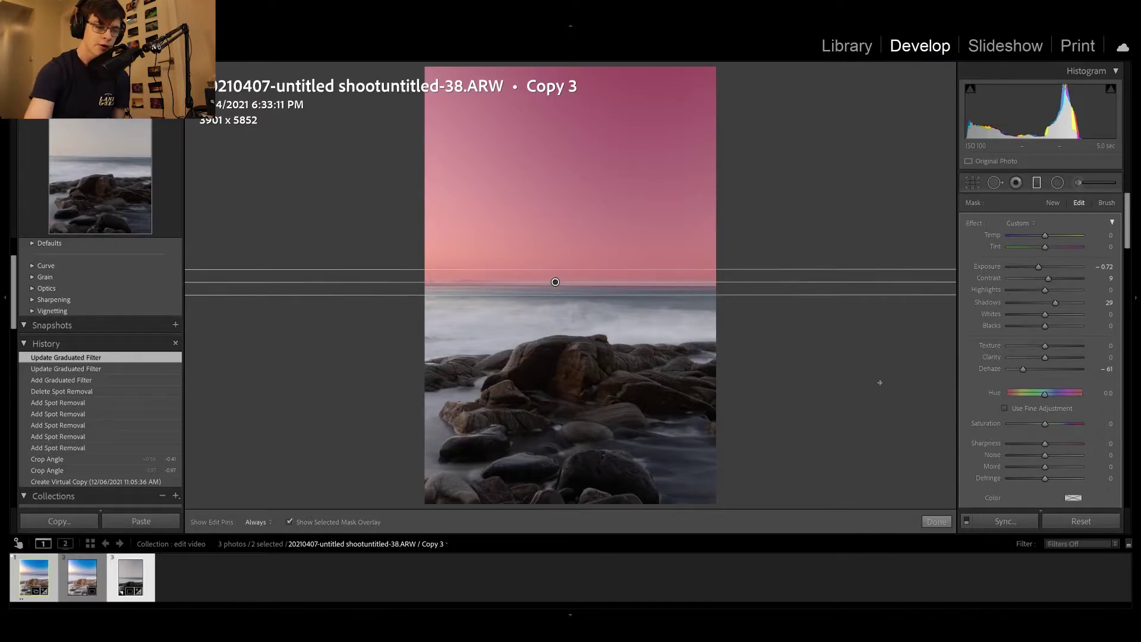
key(o)
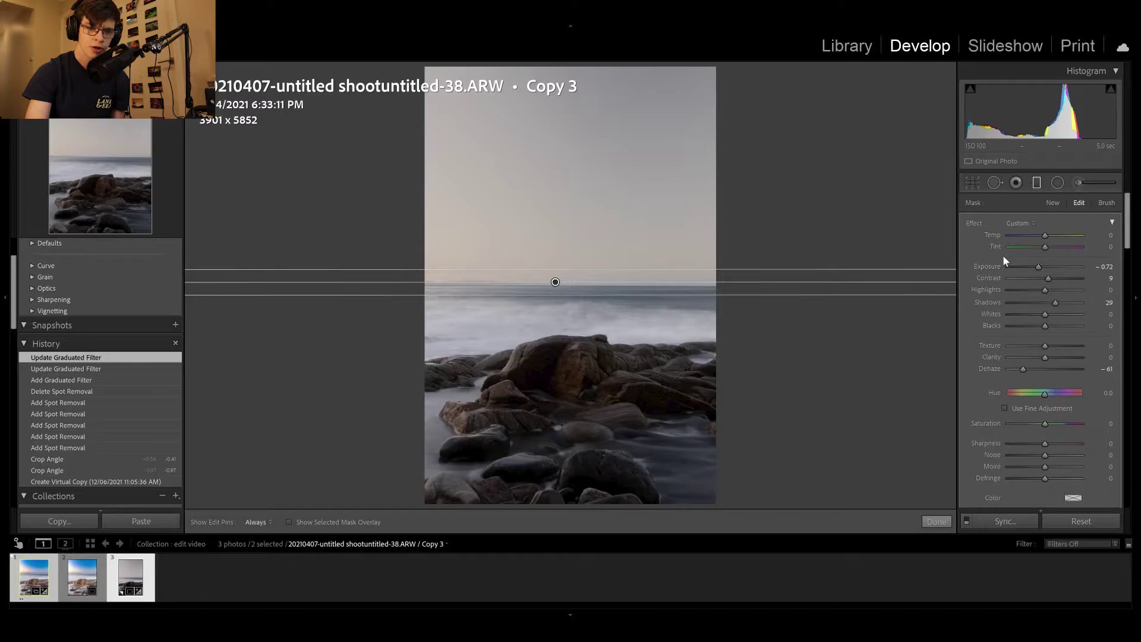
- Reset the sky filter's effect settings, set Blacks to 14, Contrast to 48 and Highlights to -48, and finish the filter
double_click(973, 223)
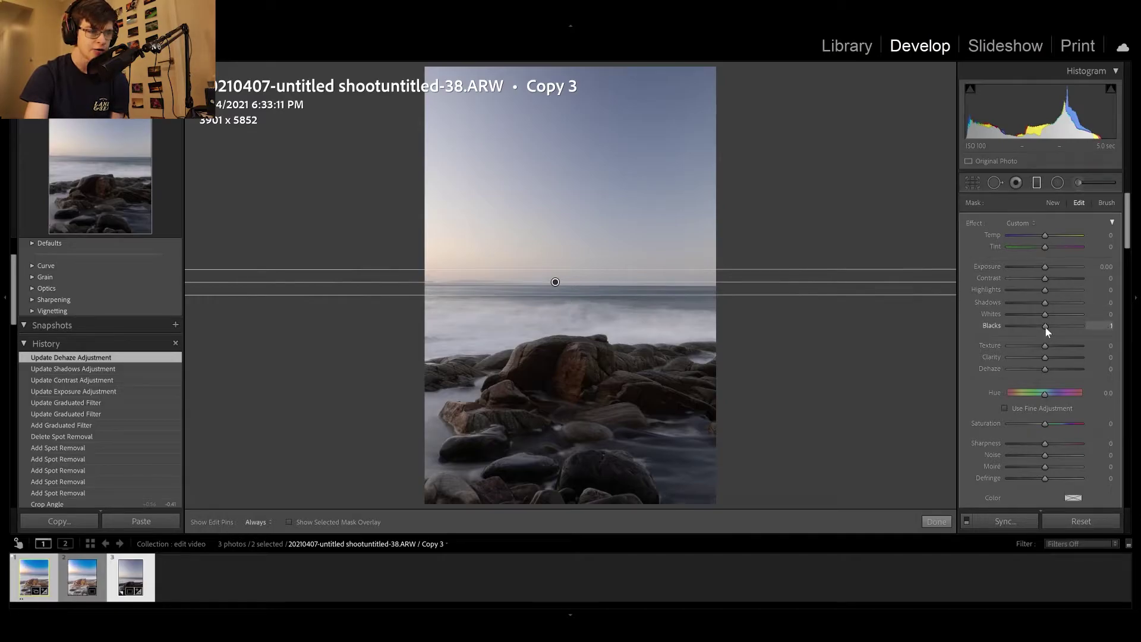
drag(1044, 326, 1047, 326)
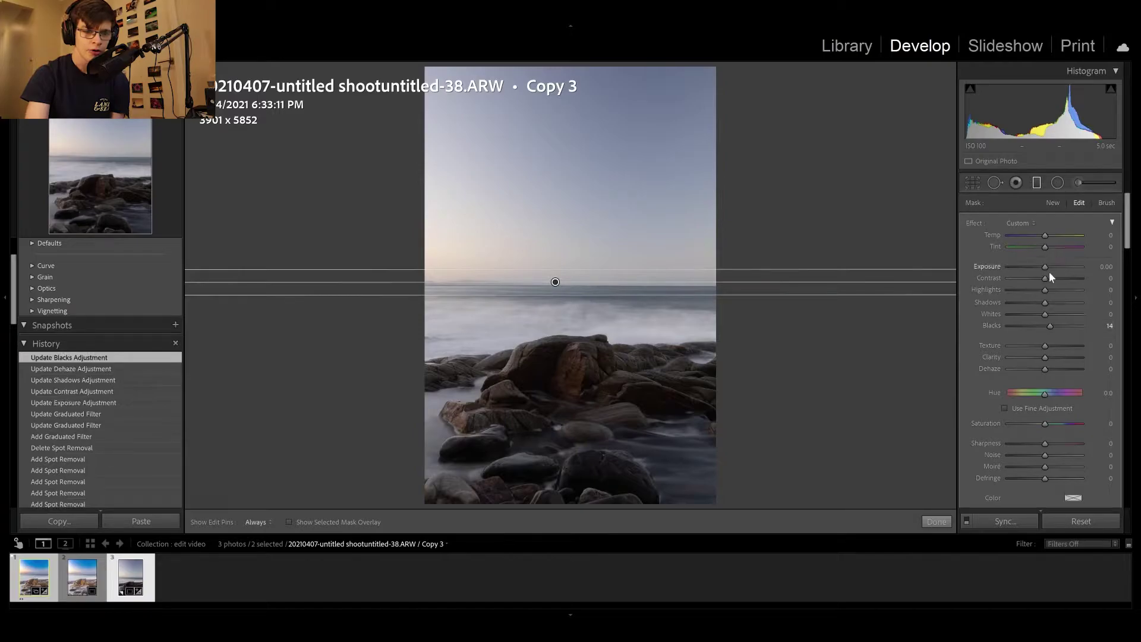
mouse_move(1043, 281)
mouse_down()
mouse_move(1061, 281)
mouse_move(1026, 294)
mouse_up()
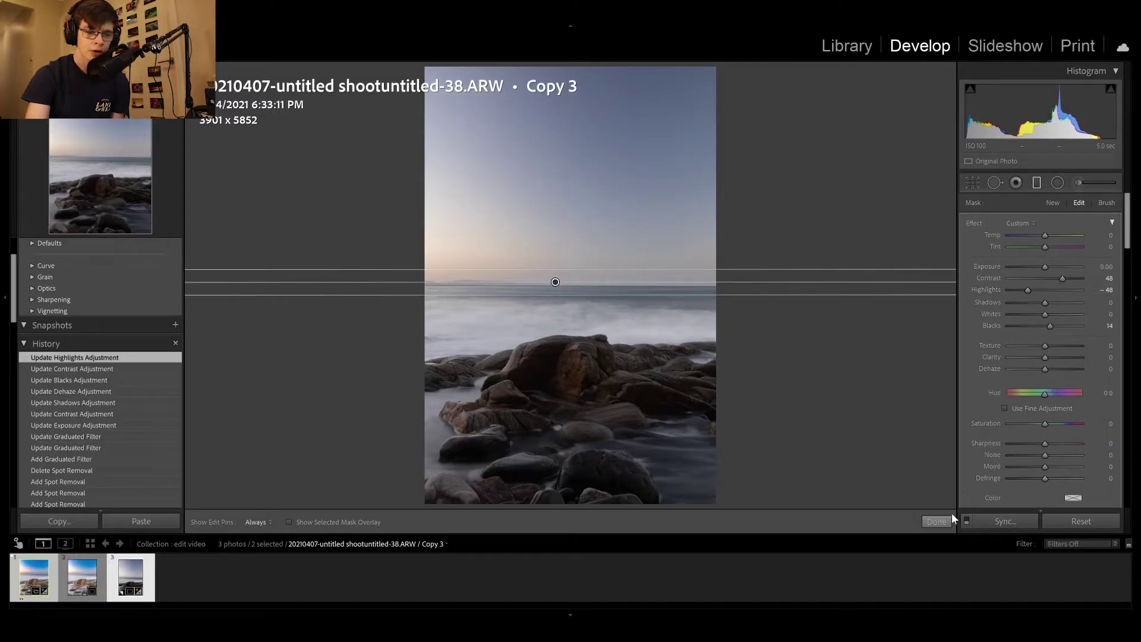
click(936, 521)
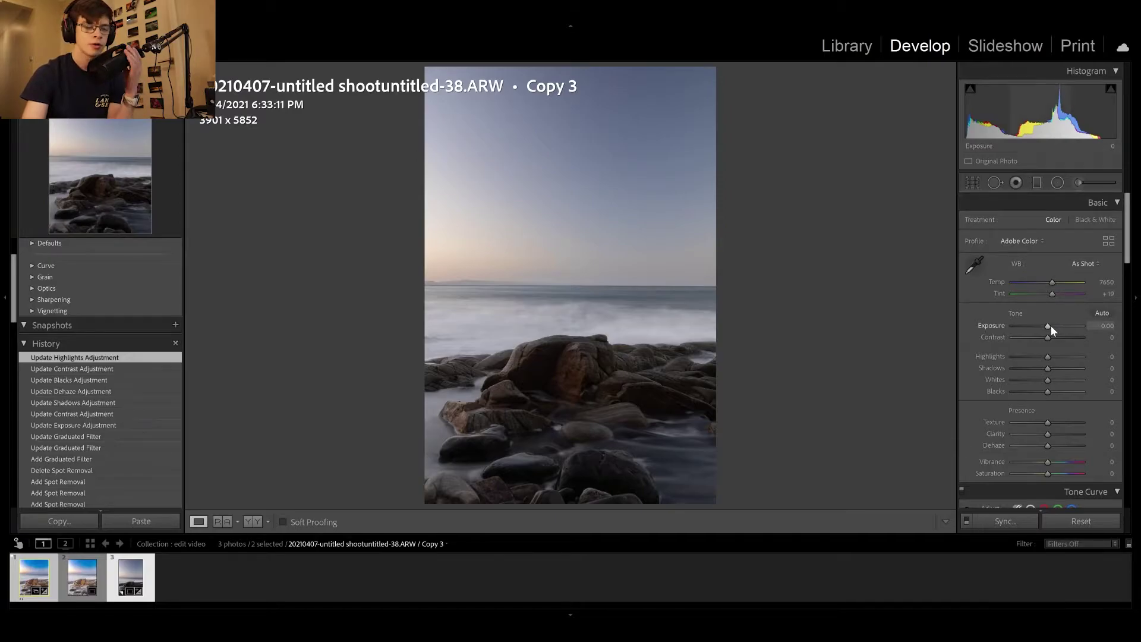
- Set the whole photo's Exposure to +0.56 and Contrast to +21
drag(1050, 323, 1057, 323)
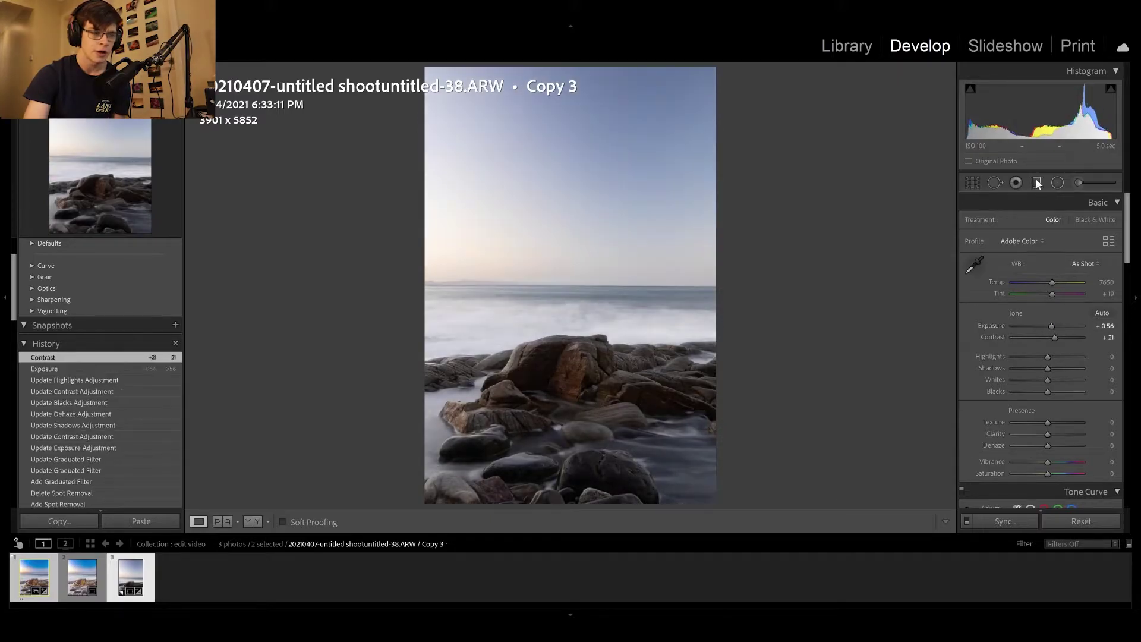
- Reopen the sky's Graduated Filter and set its Dehaze to 33 and Highlights to -44
click(1036, 182)
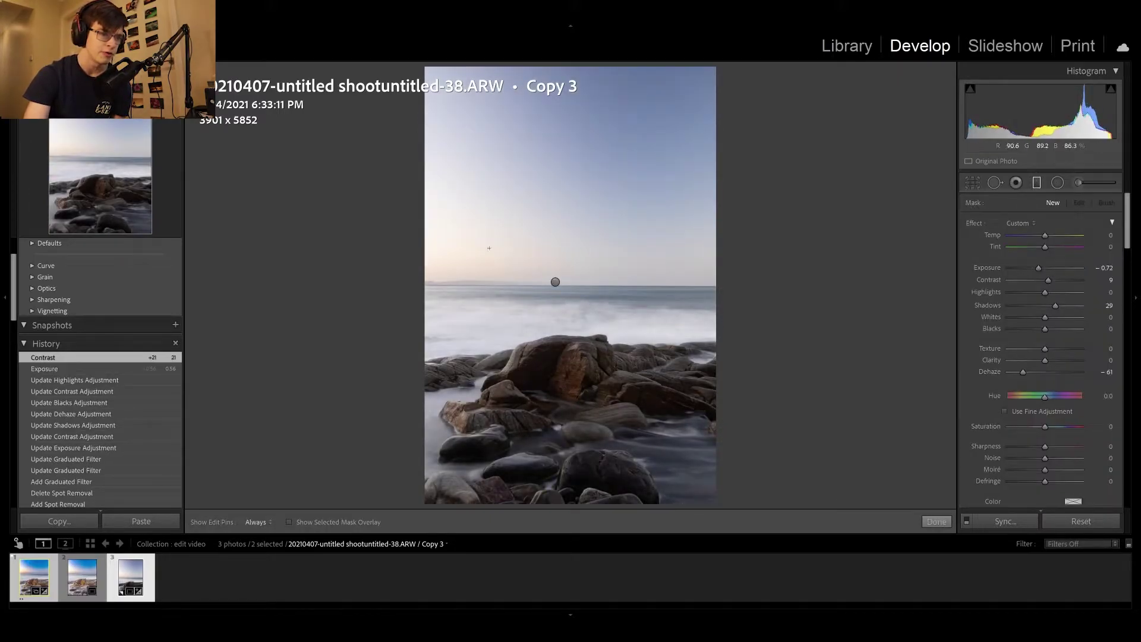
click(555, 282)
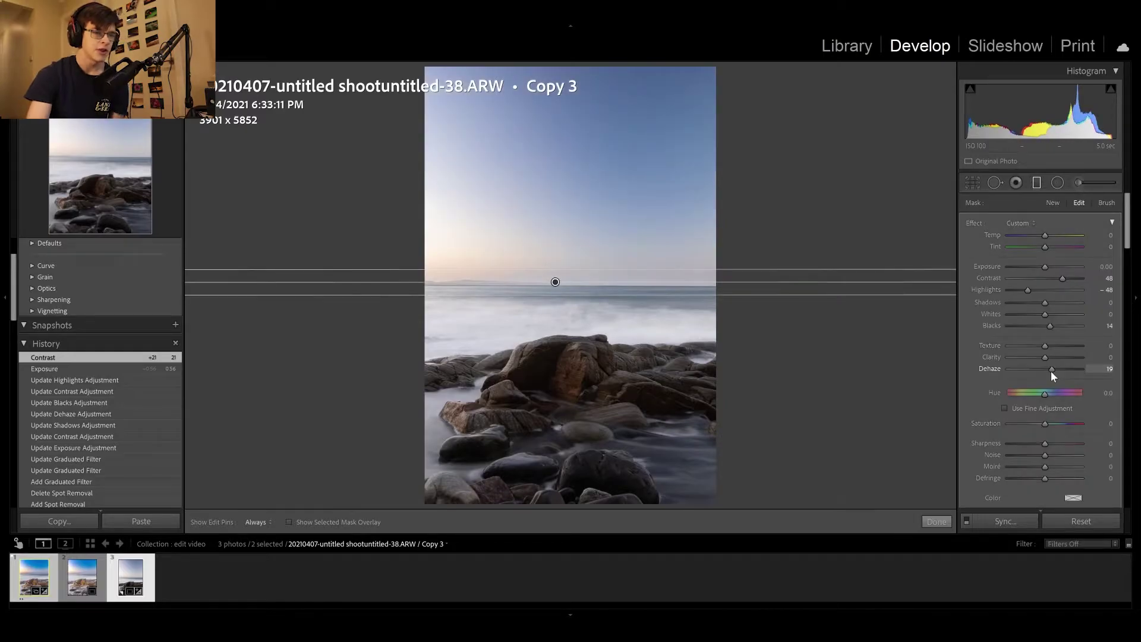
drag(1051, 371, 1053, 370)
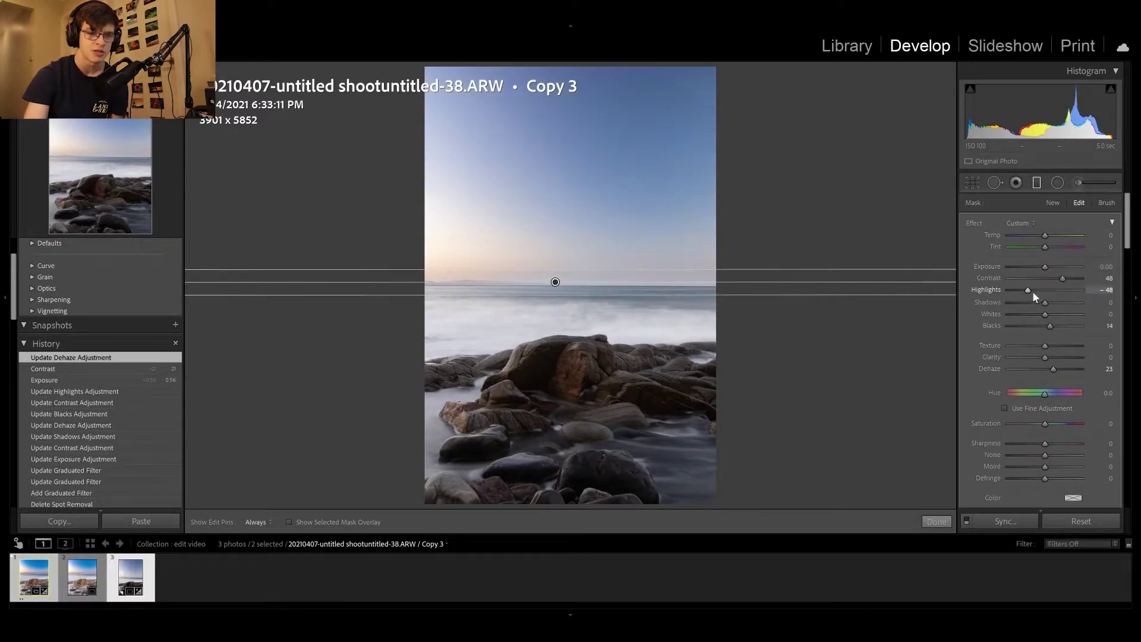
drag(1027, 289, 1027, 290)
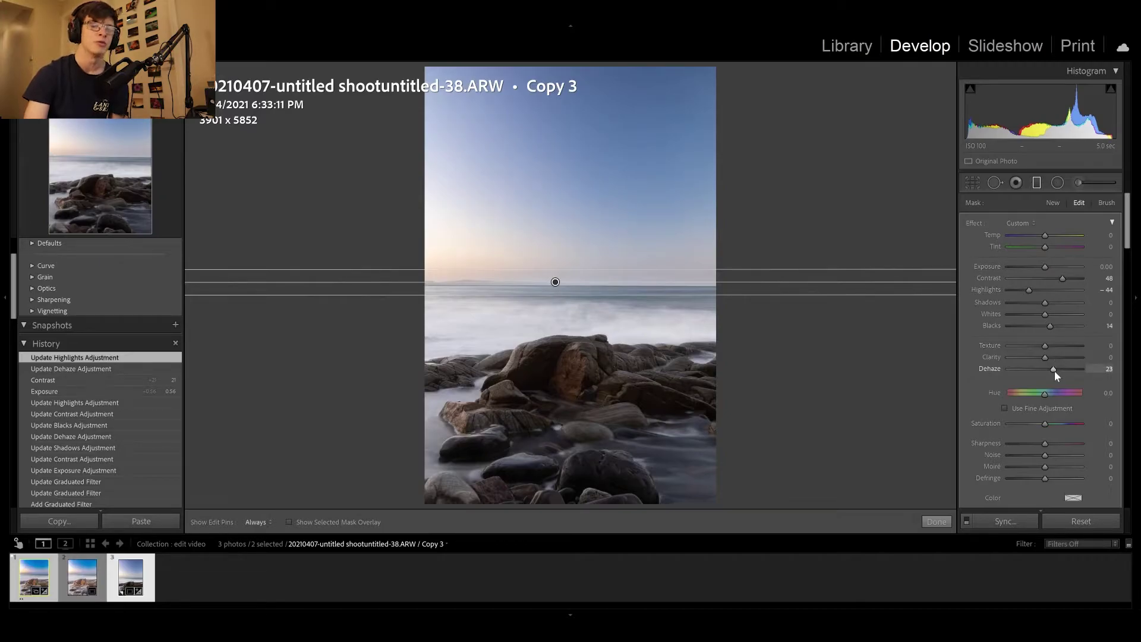
drag(1054, 371, 1058, 371)
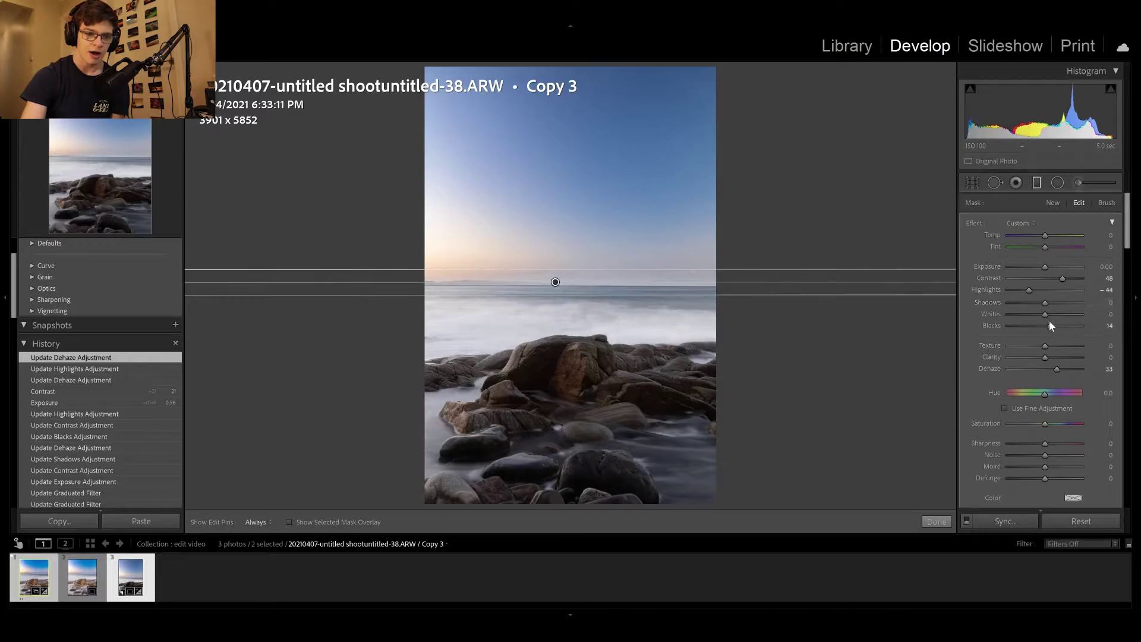
- Try lowering the sky filter's Whites to -23, undo that change and leave the Graduated Filter
drag(1044, 313, 1036, 313)
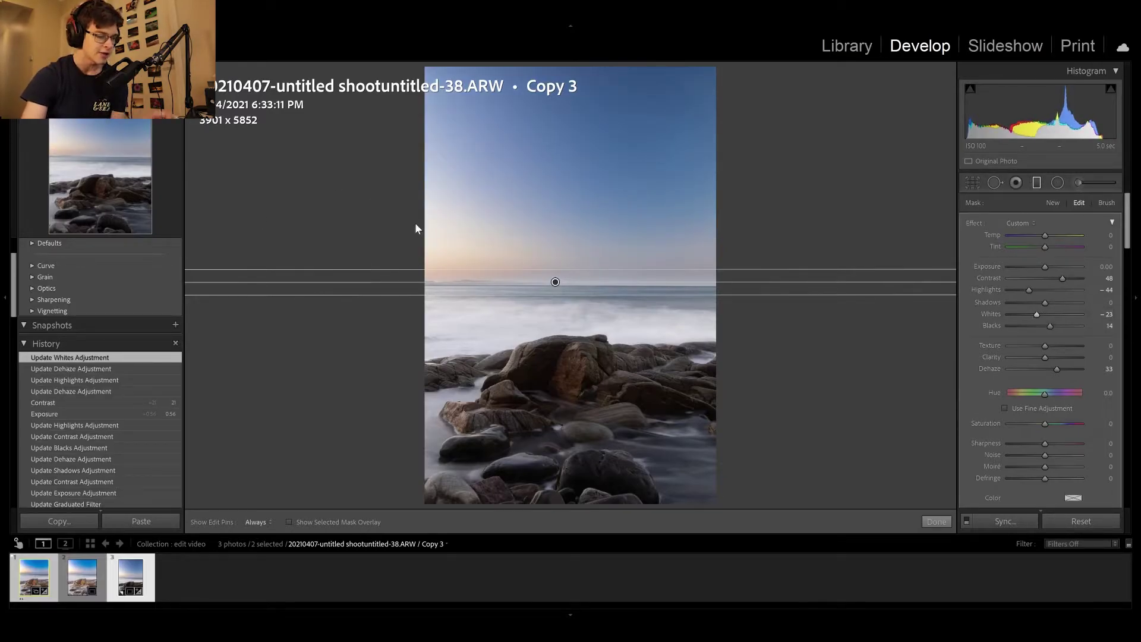
key(ctrl+z)
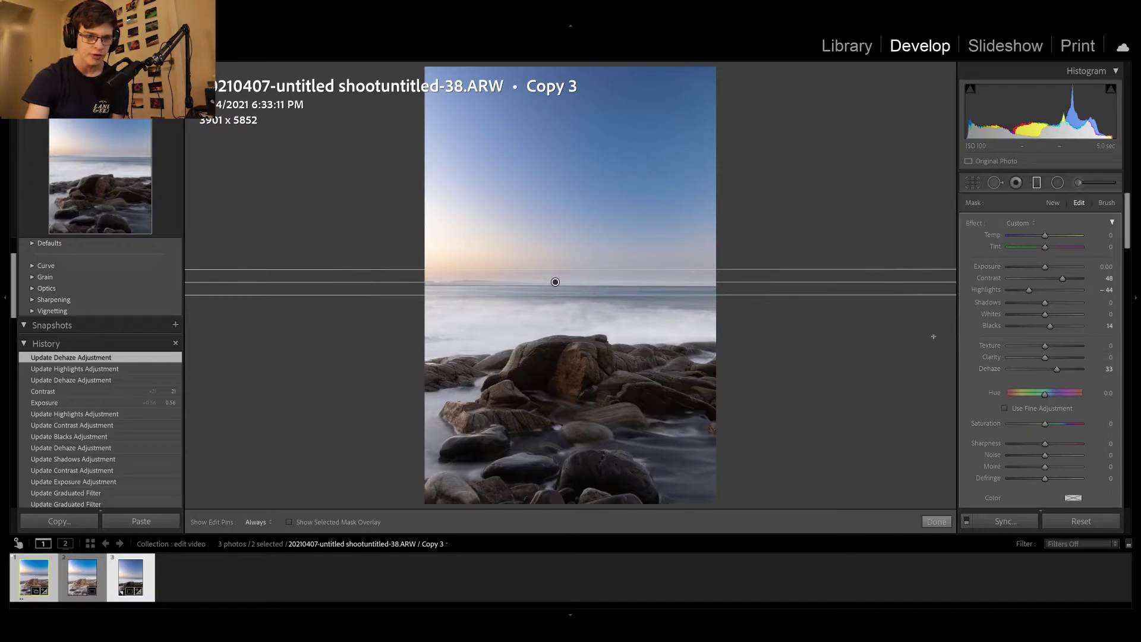
click(830, 359)
key(m)
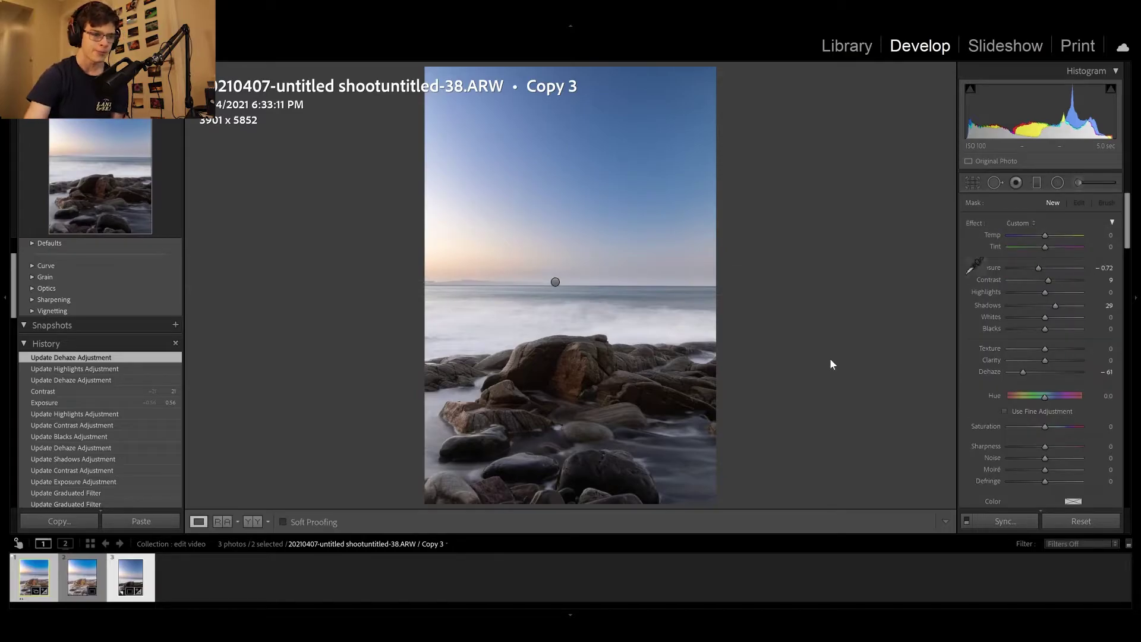
- Paint an Adjustment Brush mask over the sky above the horizon, with the selected mask overlay turned on
click(1093, 183)
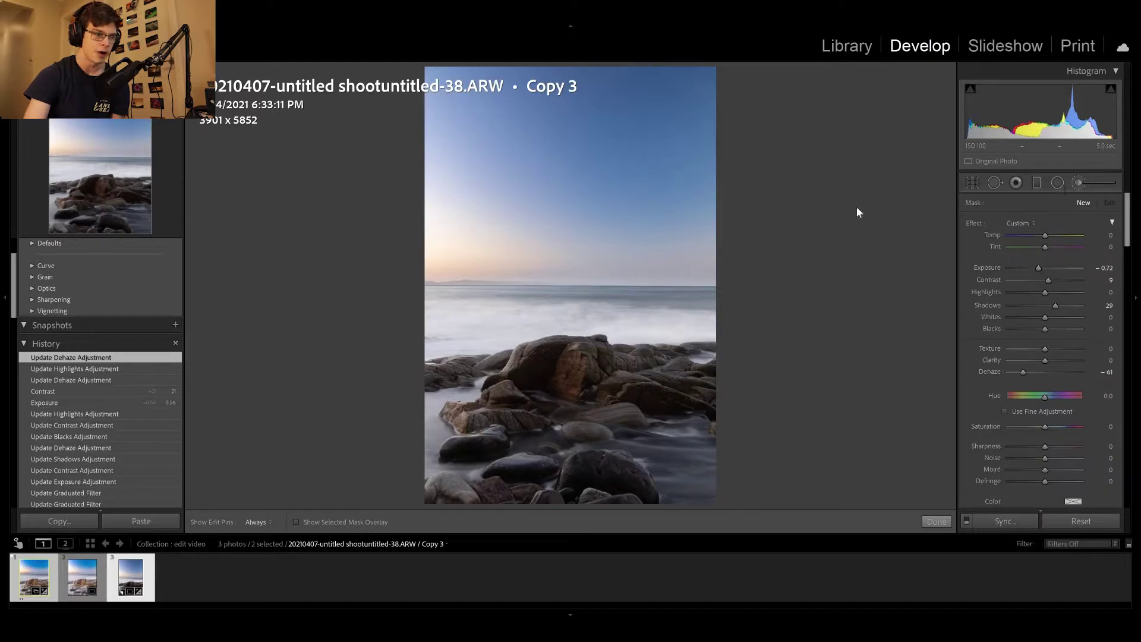
key(h)
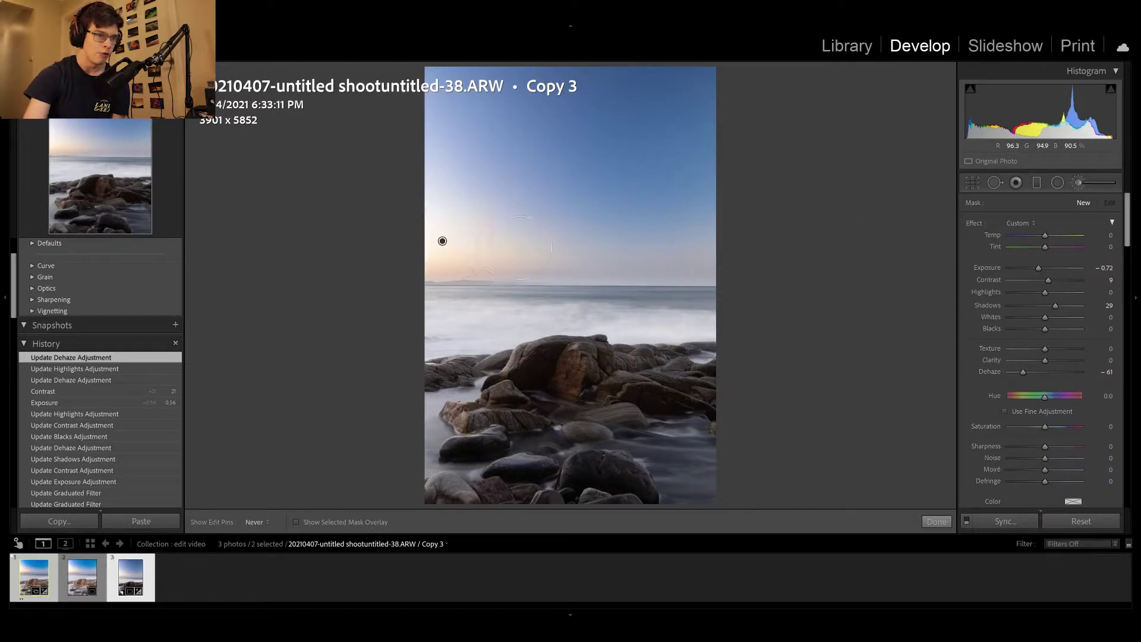
drag(410, 209, 451, 166)
key(h)
key(o)
key(h)
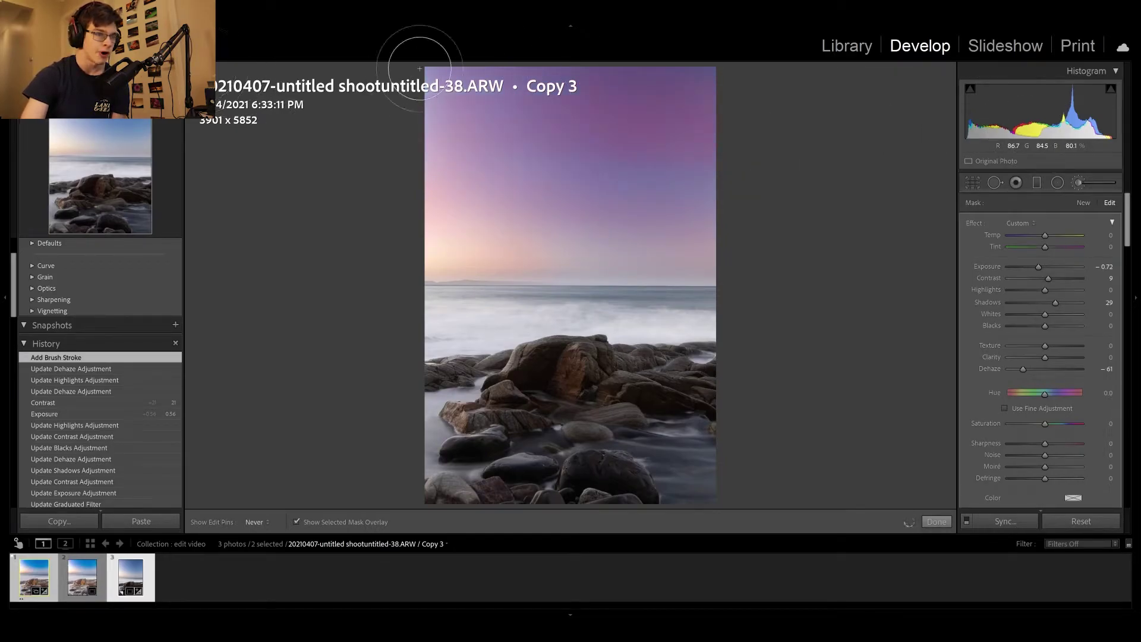
mouse_move(386, 216)
mouse_down()
mouse_move(710, 266)
mouse_move(333, 226)
mouse_up()
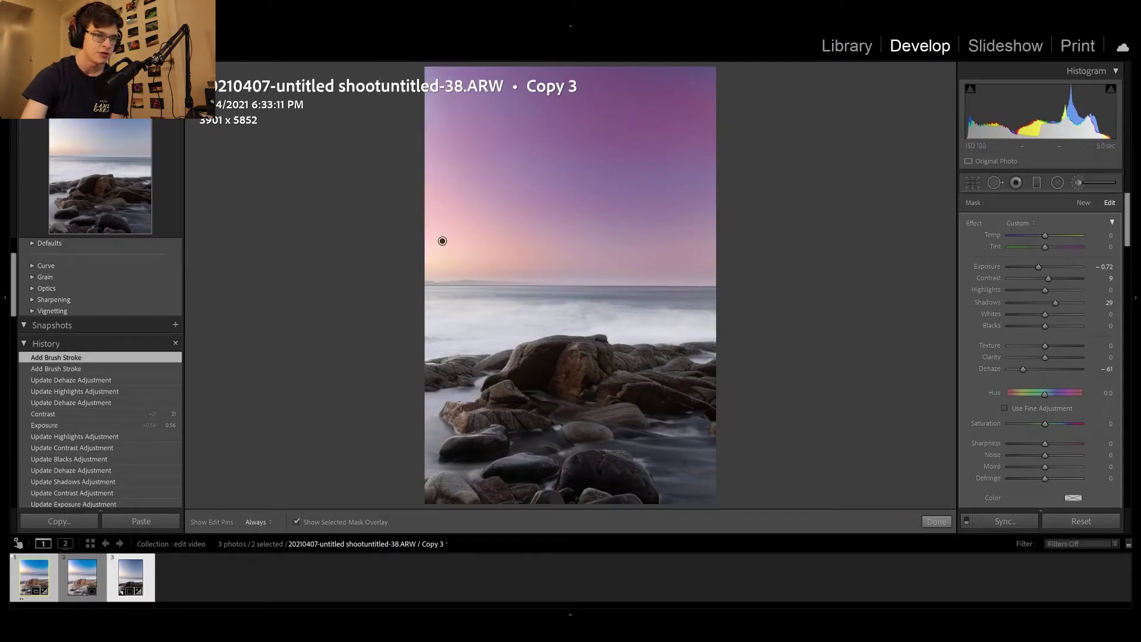
- Extend the brush mask across the sky, then restrict it with a Luminance range mask of 56/100 while showing the luminance mask
mouse_move(889, 79)
mouse_down()
mouse_move(627, 53)
mouse_move(668, 99)
mouse_move(588, 135)
mouse_move(512, 84)
mouse_move(865, 165)
mouse_move(470, 244)
mouse_move(775, 248)
mouse_up()
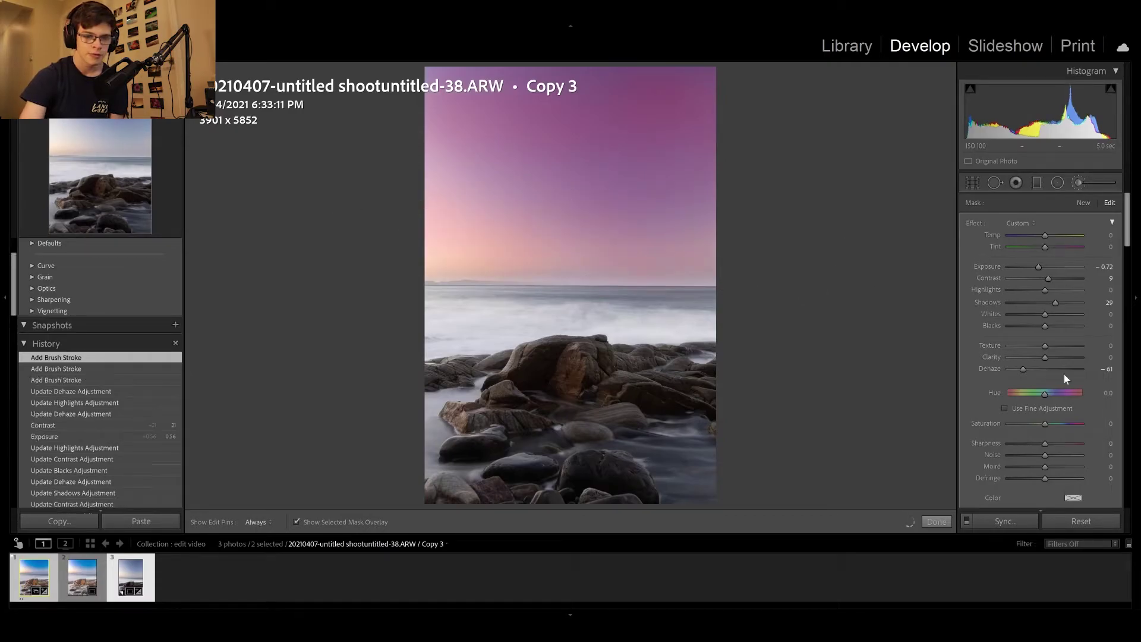
scroll(1044, 401, down, 3)
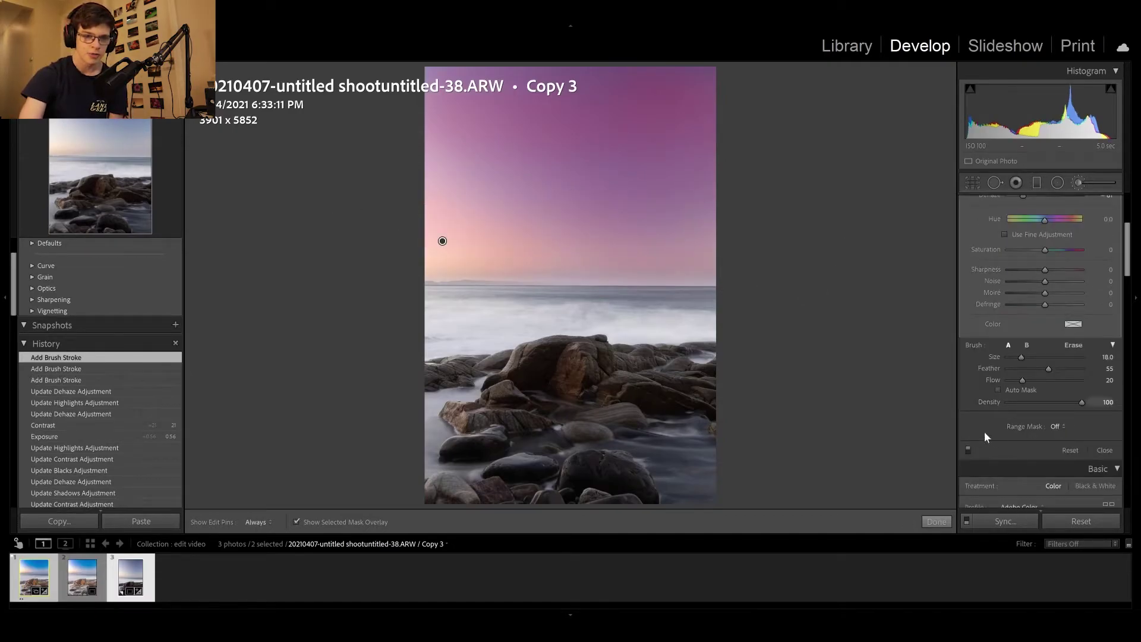
click(1062, 435)
click(1061, 429)
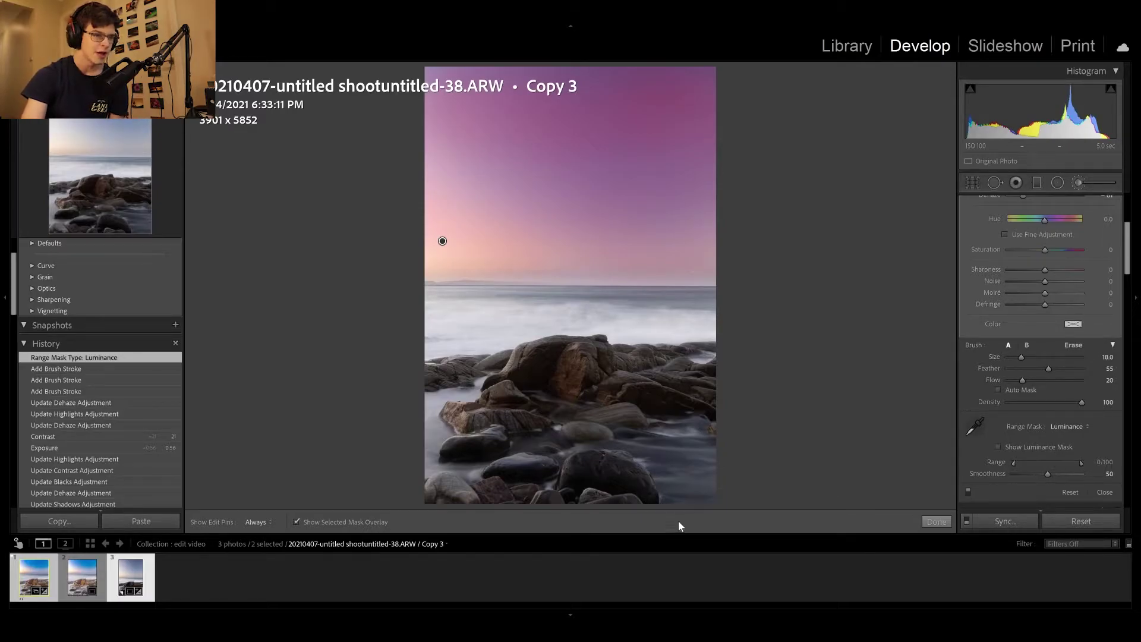
click(1023, 447)
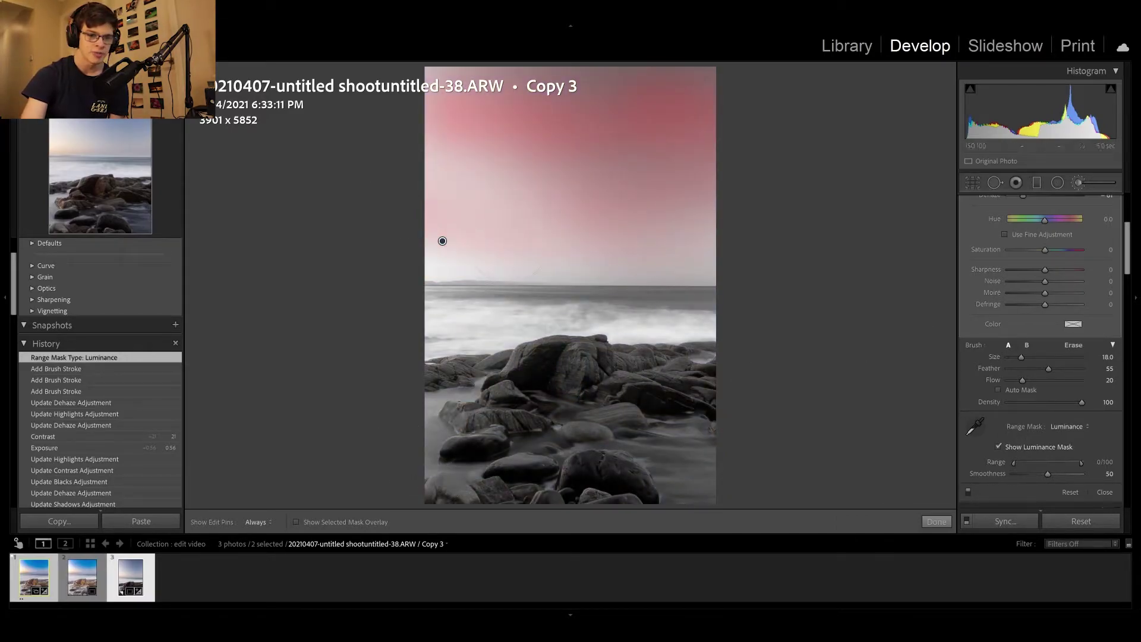
drag(1015, 462, 1050, 467)
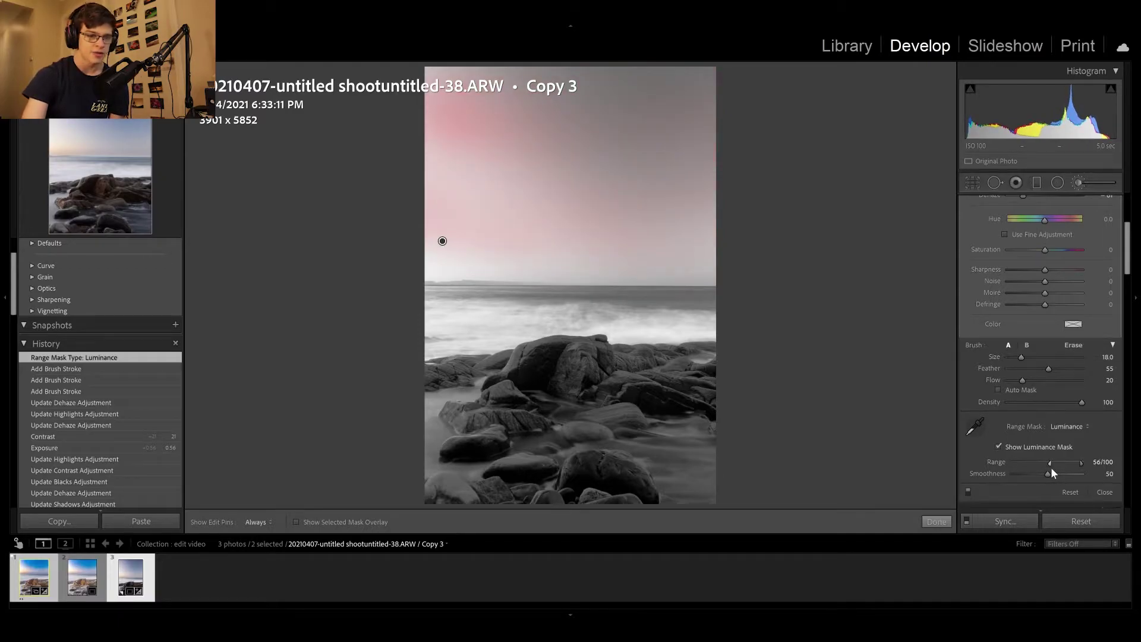
- Build up the sky mask with more brush strokes down to the horizon, then hide the mask overlay
key(h)
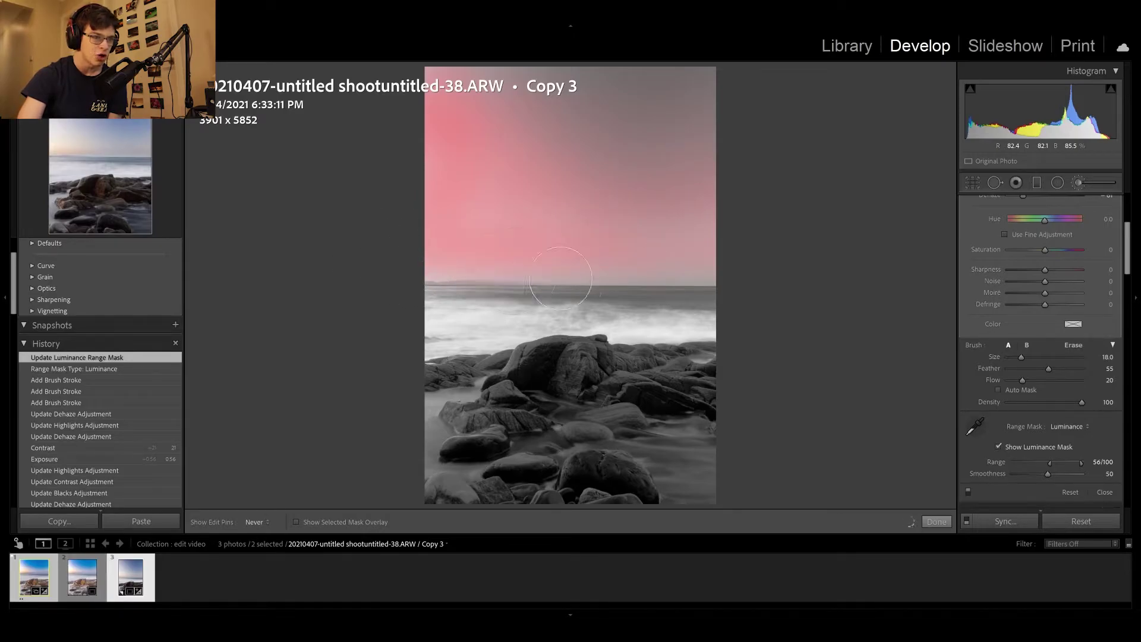
mouse_move(425, 110)
mouse_down()
mouse_move(809, 145)
mouse_move(790, 194)
mouse_up()
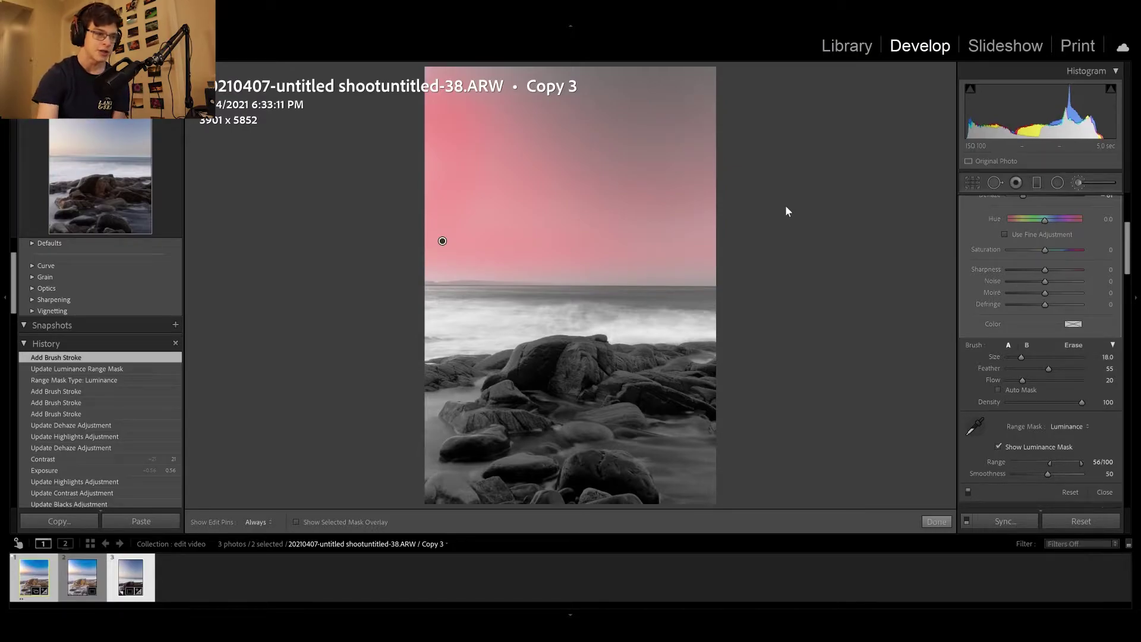
mouse_move(416, 119)
mouse_down()
mouse_move(614, 147)
mouse_move(317, 200)
mouse_move(569, 224)
mouse_move(453, 225)
mouse_move(666, 221)
mouse_move(451, 246)
mouse_move(828, 232)
mouse_move(433, 269)
mouse_move(497, 266)
mouse_move(391, 265)
mouse_move(703, 219)
mouse_move(483, 147)
mouse_move(712, 138)
mouse_move(699, 204)
mouse_up()
mouse_move(717, 255)
mouse_down()
mouse_move(646, 285)
mouse_move(554, 286)
mouse_move(408, 262)
mouse_up()
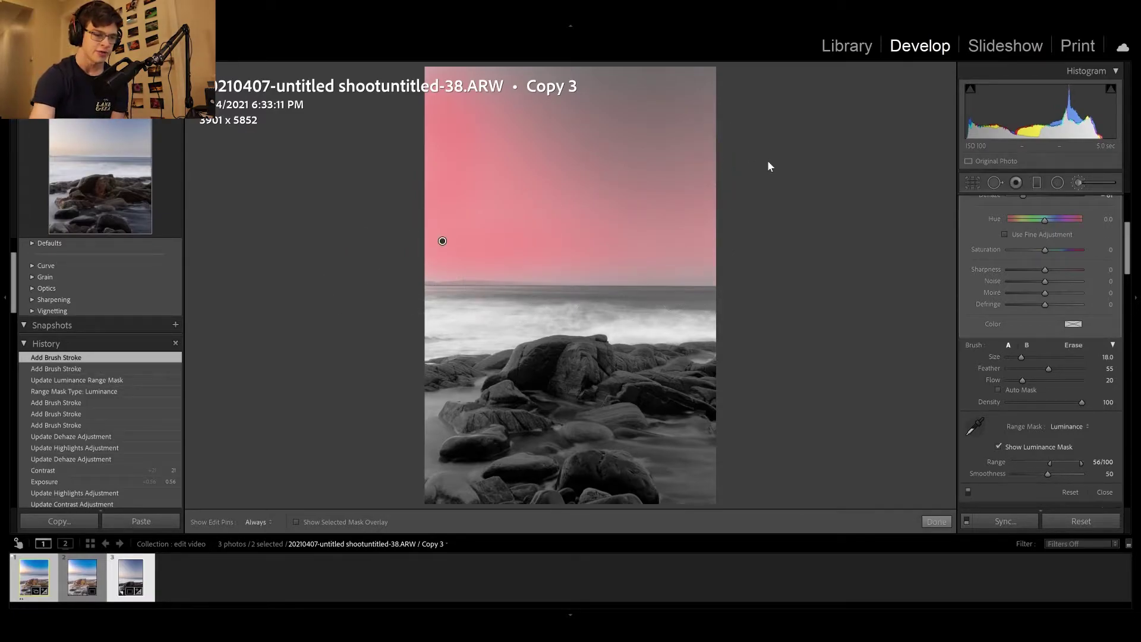
key(o)
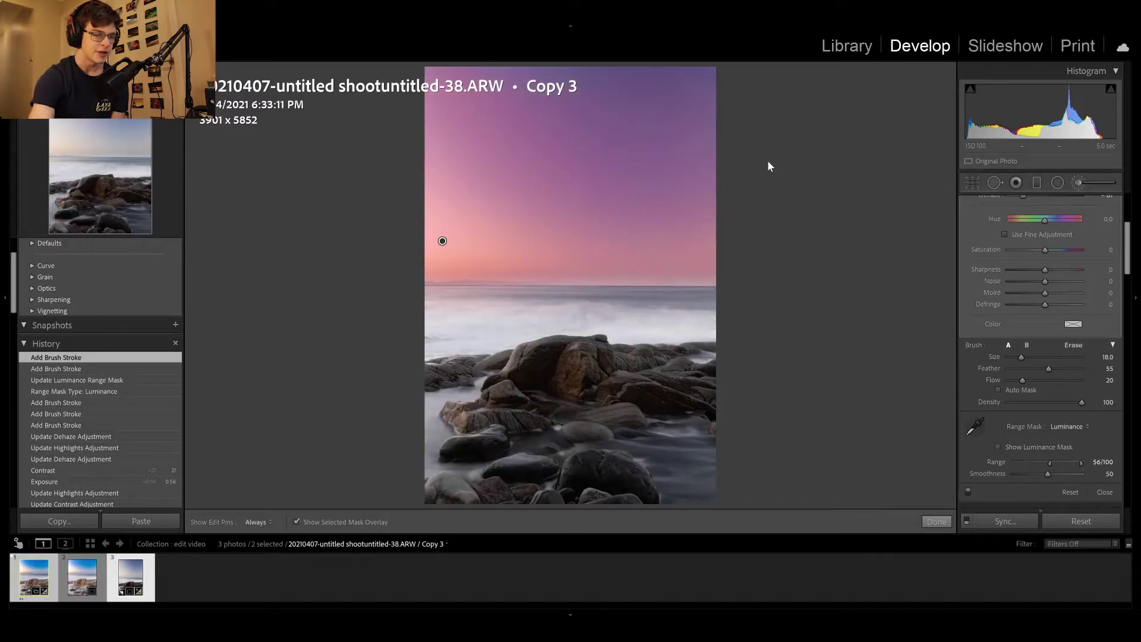
key(o)
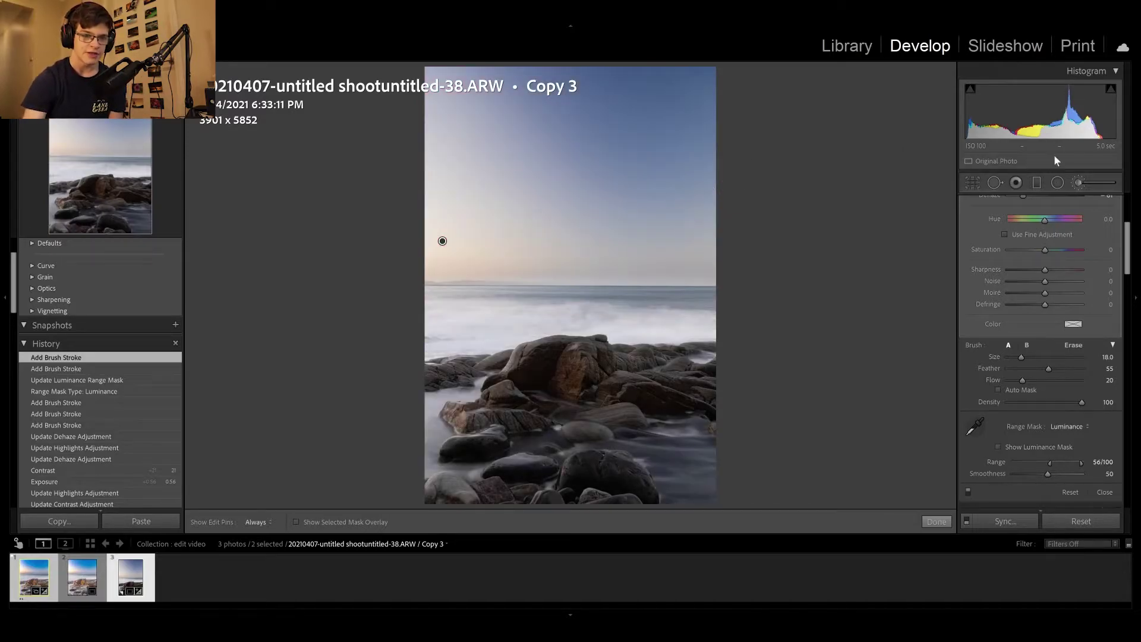
- Set the sky brush adjustment's Exposure to 0.23, Dehaze to 25 and Highlights to -30
scroll(1050, 286, up, 5)
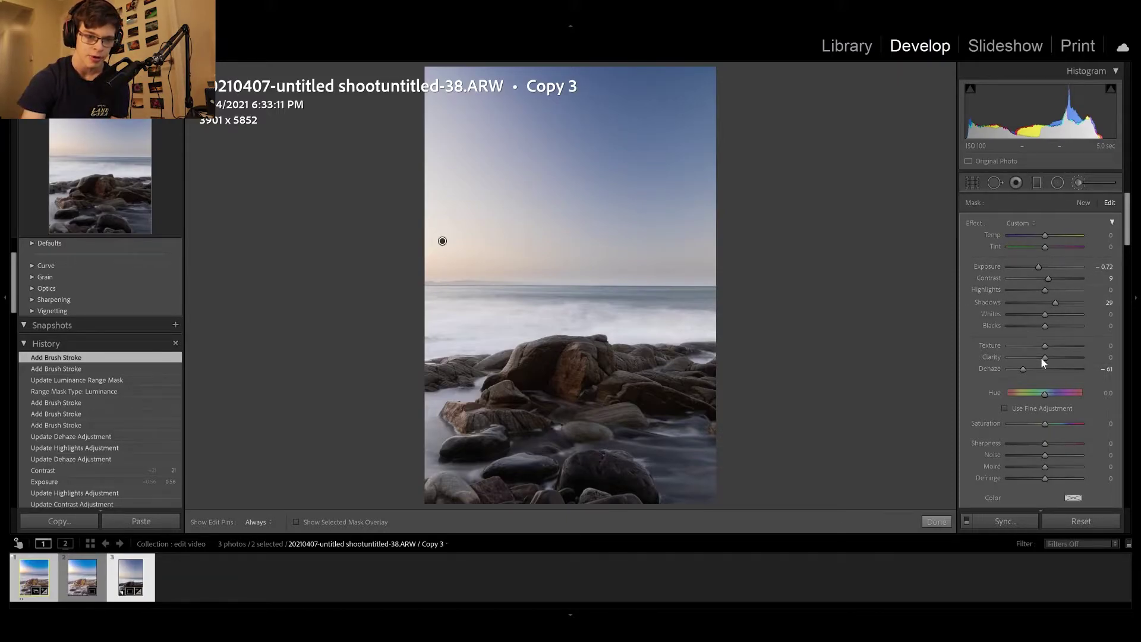
double_click(993, 369)
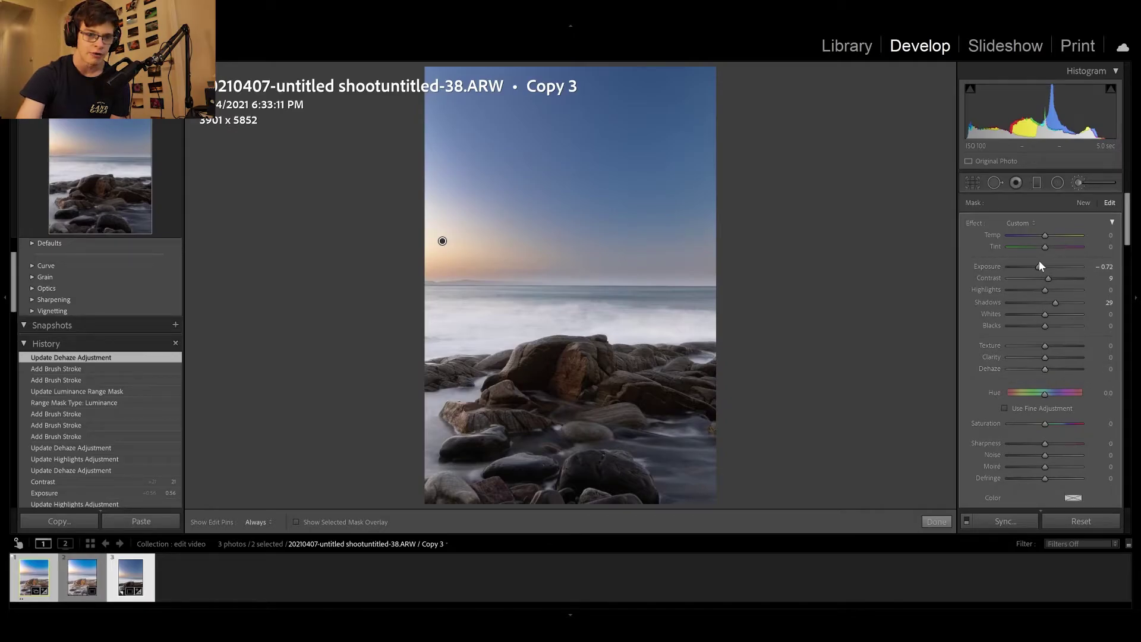
drag(1039, 268, 1046, 270)
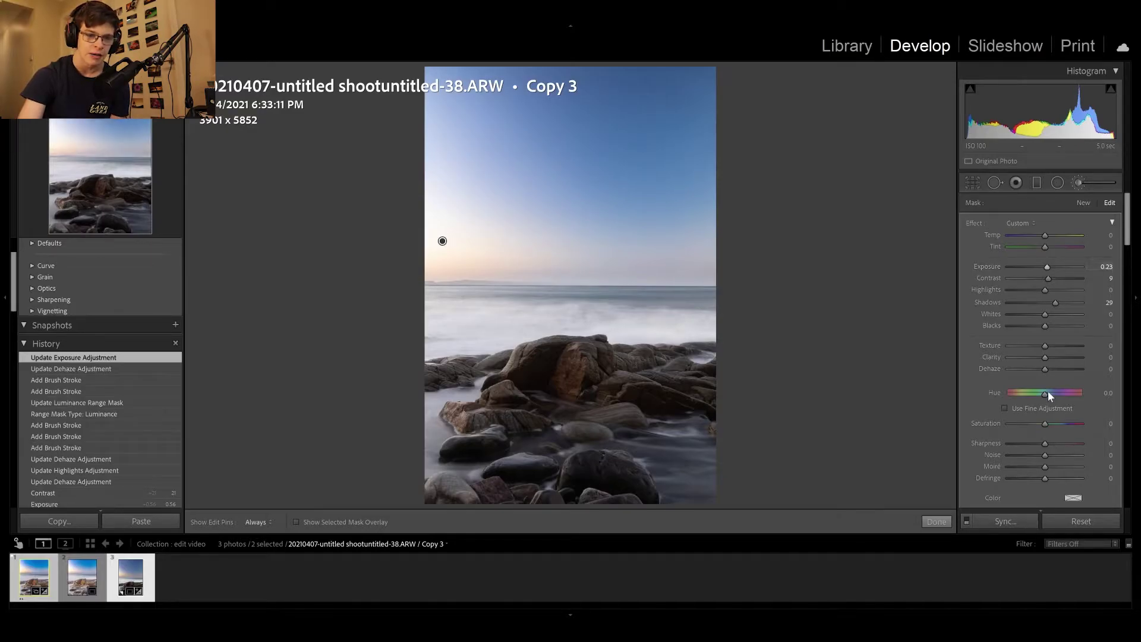
drag(1045, 371, 1057, 372)
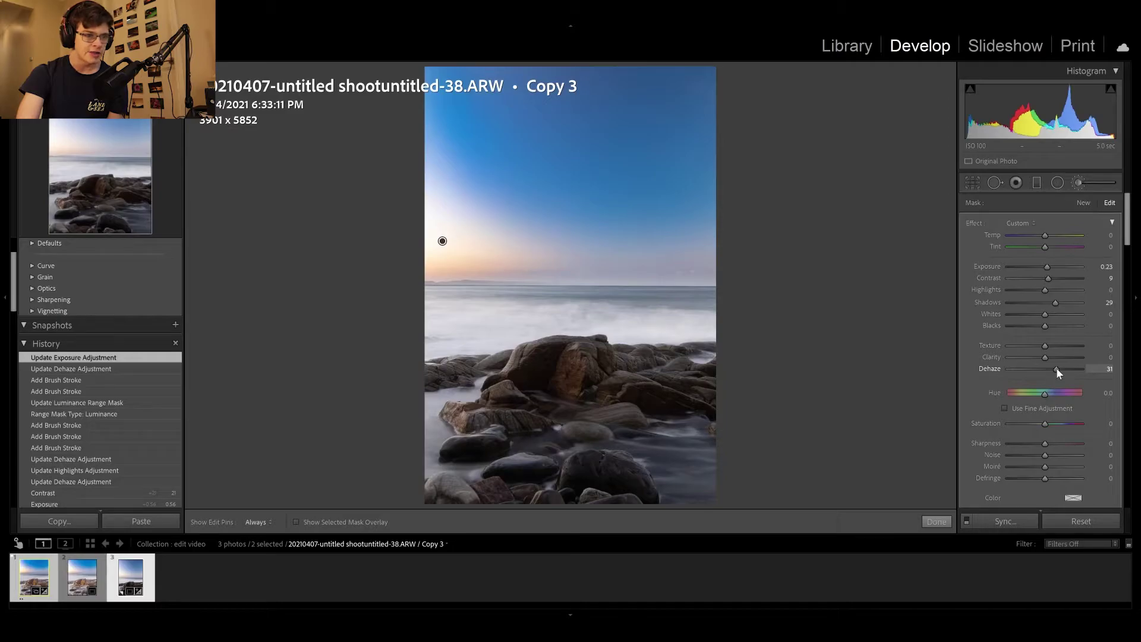
drag(1056, 370, 1054, 369)
drag(1043, 289, 1025, 294)
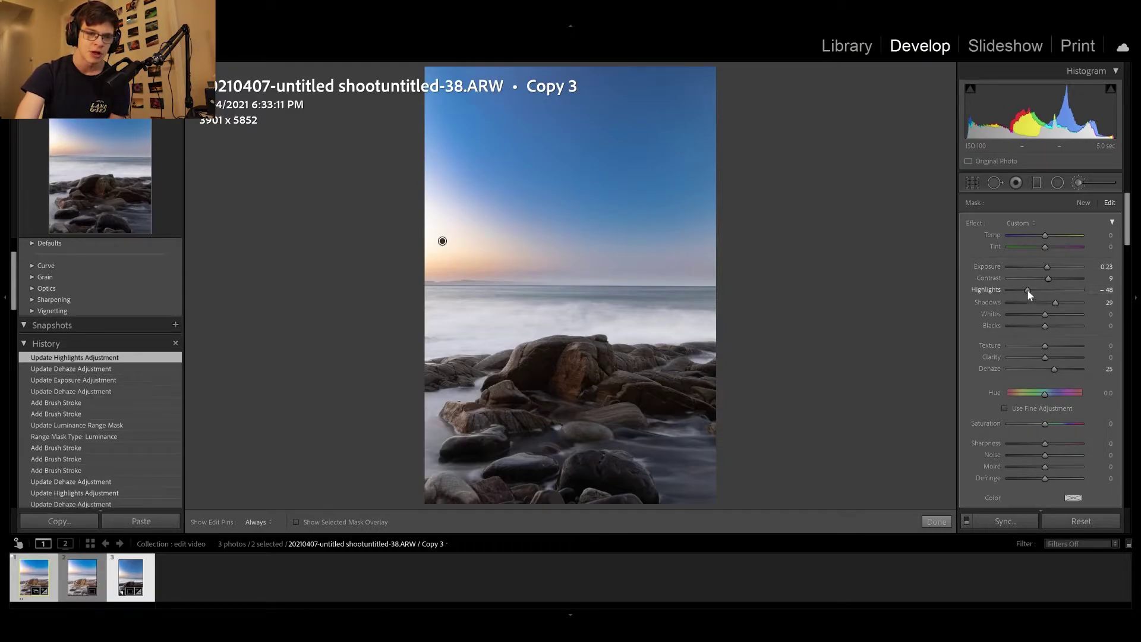
drag(1027, 290, 1034, 290)
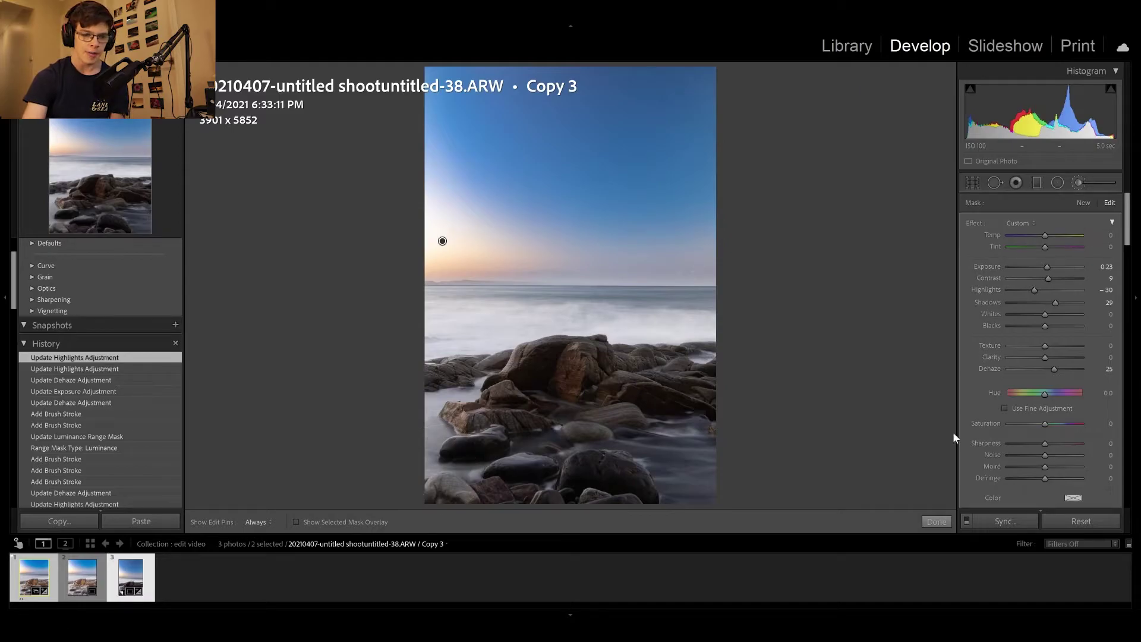
- Reopen the sky's Graduated Filter, set its Exposure to 0.26 and Dehaze to 40, and leave the filter
click(1038, 184)
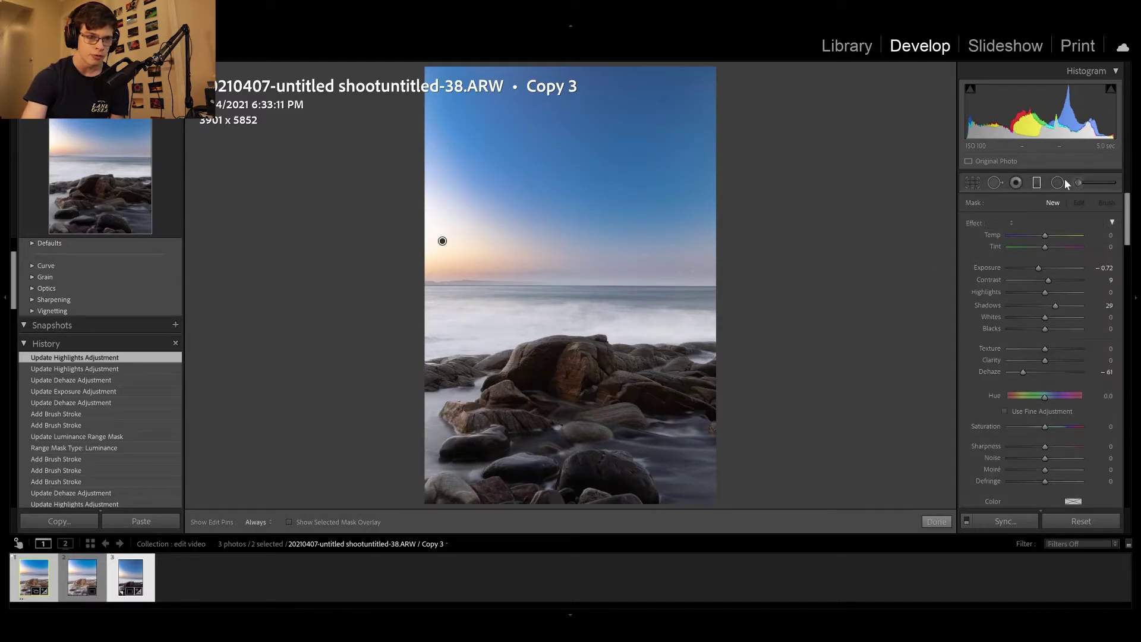
click(554, 281)
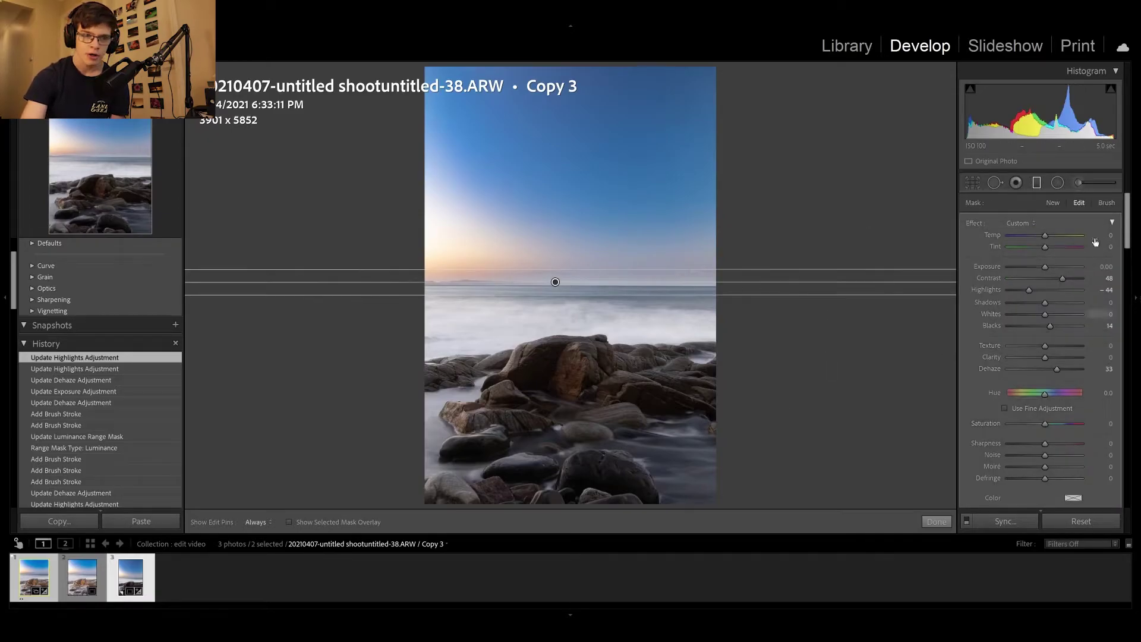
drag(1046, 264, 1047, 264)
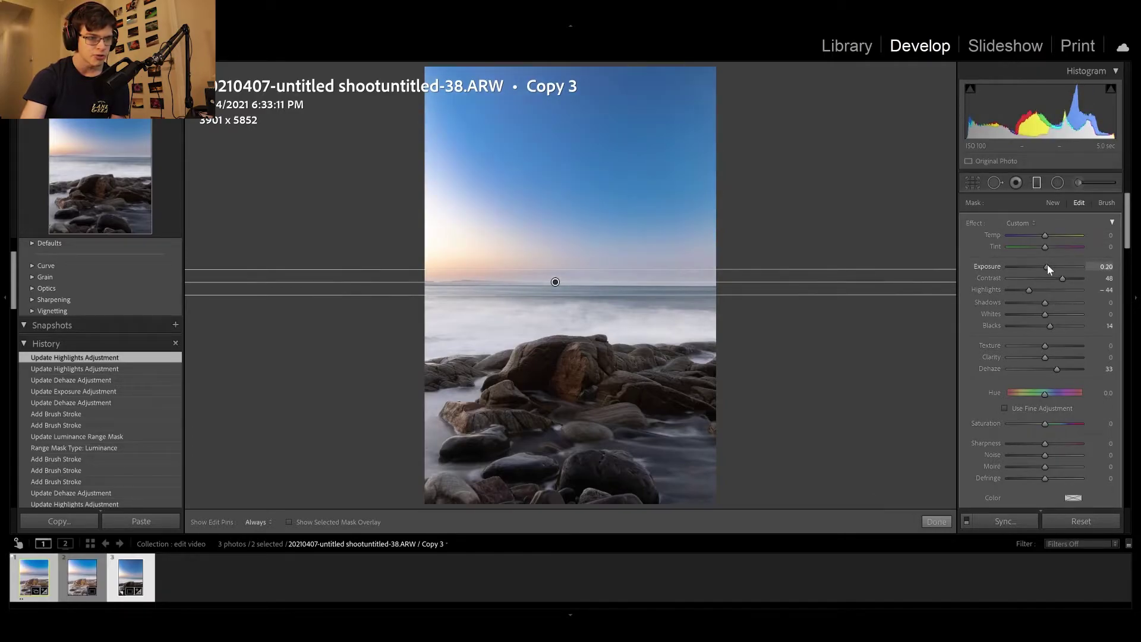
drag(1047, 265, 1047, 265)
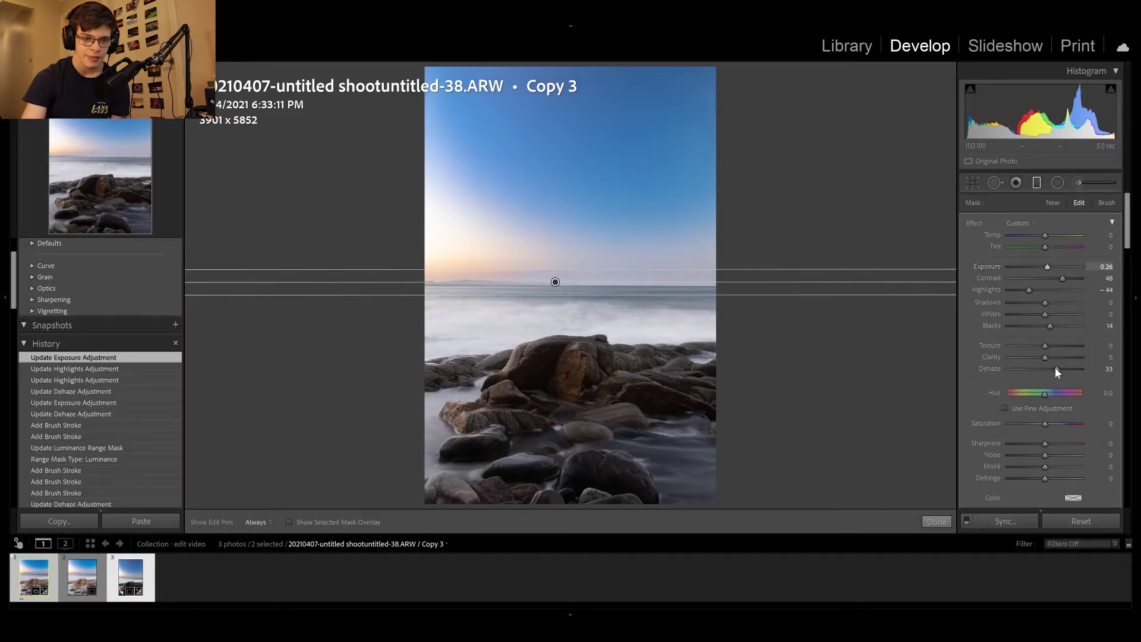
drag(1060, 368, 1060, 368)
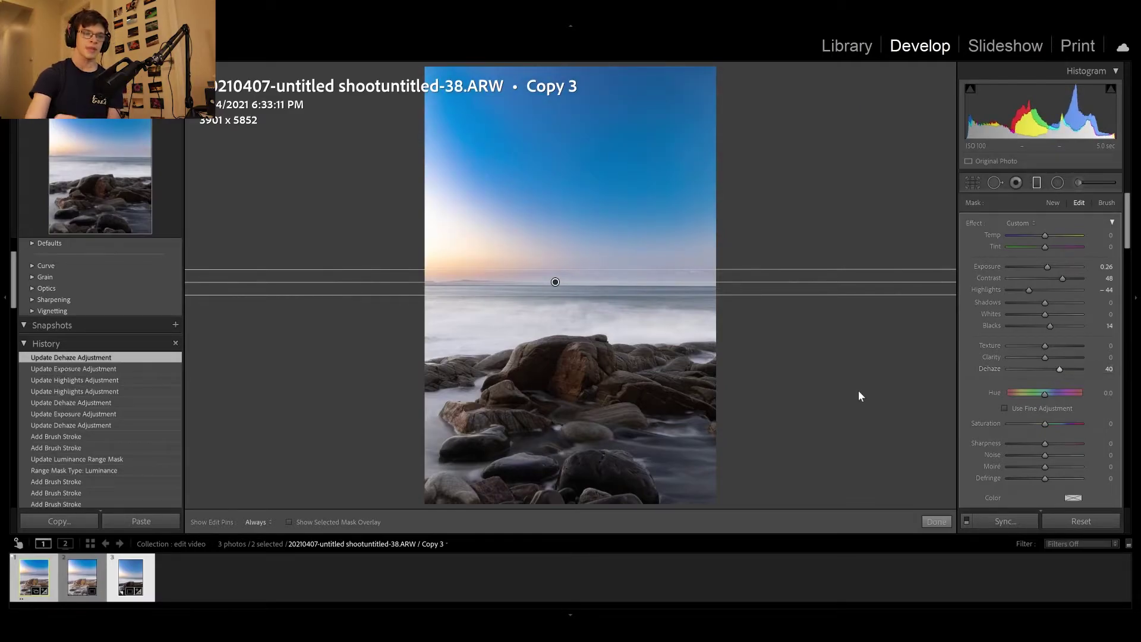
key(m)
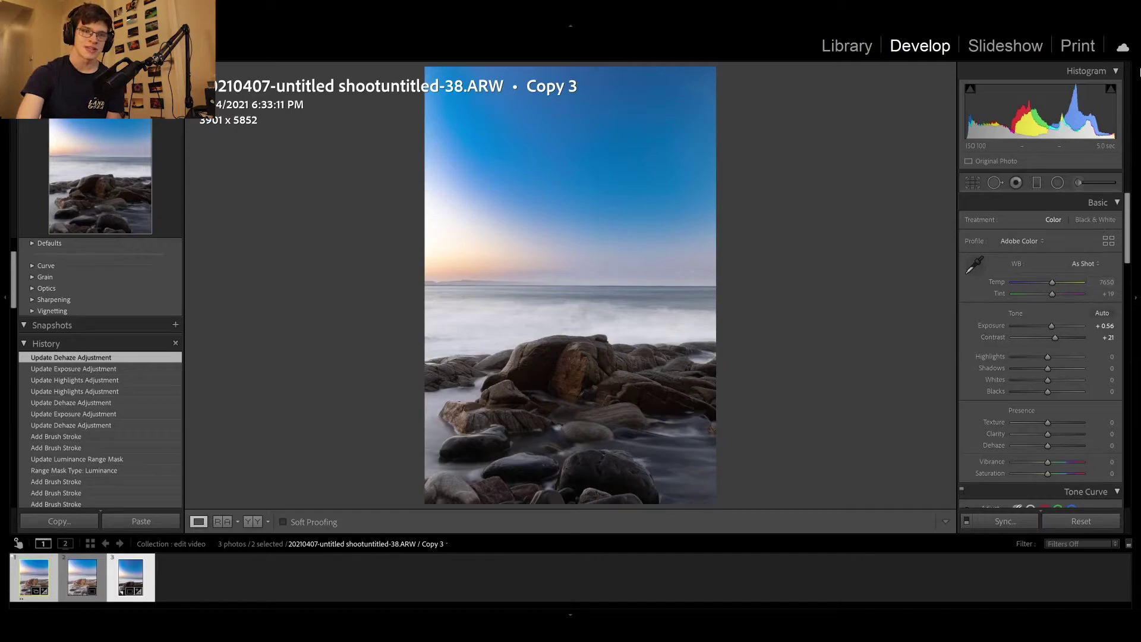
- Paint a new Adjustment Brush mask over the foreground rocks
click(1086, 182)
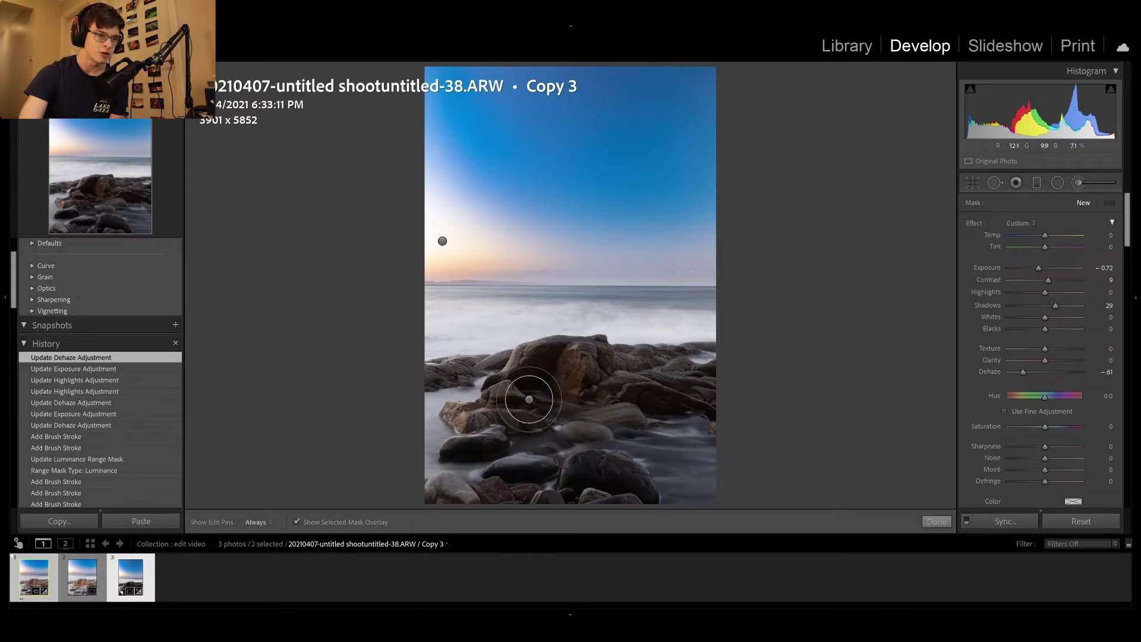
key(h)
mouse_move(528, 395)
mouse_down()
mouse_move(471, 462)
mouse_move(616, 416)
mouse_move(494, 474)
mouse_move(413, 488)
mouse_move(588, 518)
mouse_move(514, 503)
mouse_move(599, 479)
mouse_move(587, 470)
mouse_move(620, 457)
mouse_move(556, 484)
mouse_move(612, 420)
mouse_move(611, 379)
mouse_move(712, 397)
mouse_move(582, 398)
mouse_move(667, 400)
mouse_move(670, 423)
mouse_move(731, 411)
mouse_move(738, 393)
mouse_move(700, 372)
mouse_move(600, 383)
mouse_move(679, 375)
mouse_move(594, 359)
mouse_move(720, 362)
mouse_move(590, 362)
mouse_move(707, 375)
mouse_move(722, 394)
mouse_move(643, 456)
mouse_move(715, 420)
mouse_move(579, 485)
mouse_move(784, 465)
mouse_move(661, 477)
mouse_move(726, 423)
mouse_move(497, 447)
mouse_move(472, 463)
mouse_move(497, 488)
mouse_move(467, 467)
mouse_move(412, 471)
mouse_move(521, 480)
mouse_move(447, 434)
mouse_move(538, 421)
mouse_move(477, 404)
mouse_move(483, 395)
mouse_move(571, 395)
mouse_move(581, 385)
mouse_move(550, 359)
mouse_move(496, 376)
mouse_move(586, 380)
mouse_move(509, 352)
mouse_move(609, 352)
mouse_move(630, 357)
mouse_move(545, 361)
mouse_move(736, 387)
mouse_move(714, 373)
mouse_move(513, 414)
mouse_move(517, 375)
mouse_move(407, 377)
mouse_move(720, 466)
mouse_move(554, 504)
mouse_move(519, 498)
mouse_move(618, 492)
mouse_move(581, 406)
mouse_move(476, 421)
mouse_move(642, 396)
mouse_up()
- Hide the rock mask's overlay and reset the brush adjustment's Exposure, Dehaze, Contrast and Shadows to 0
key(o)
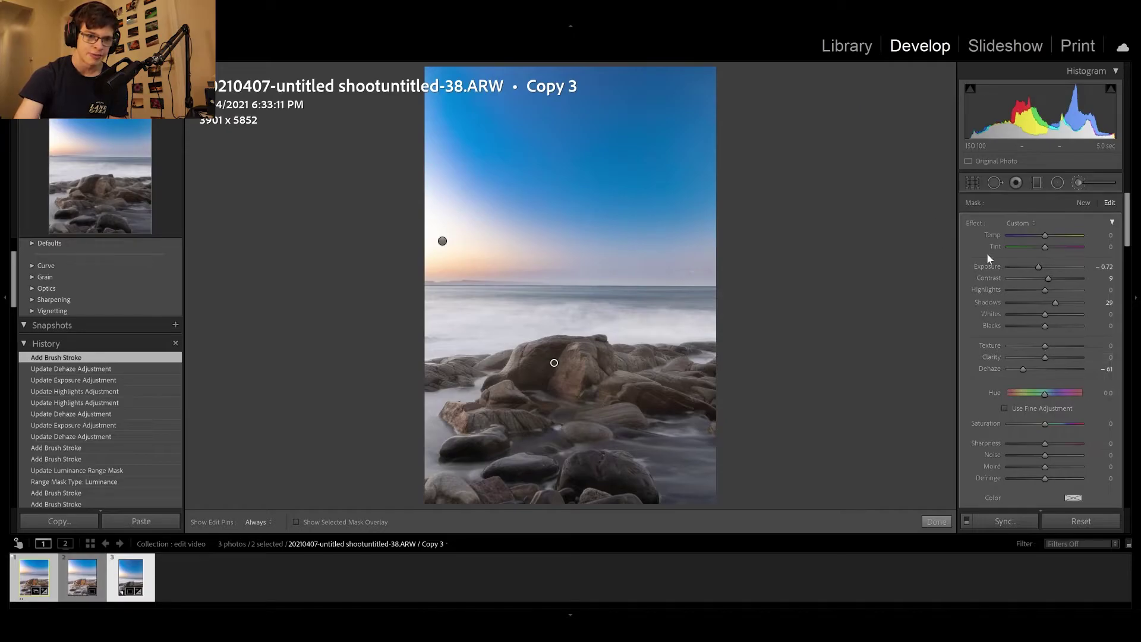
double_click(991, 268)
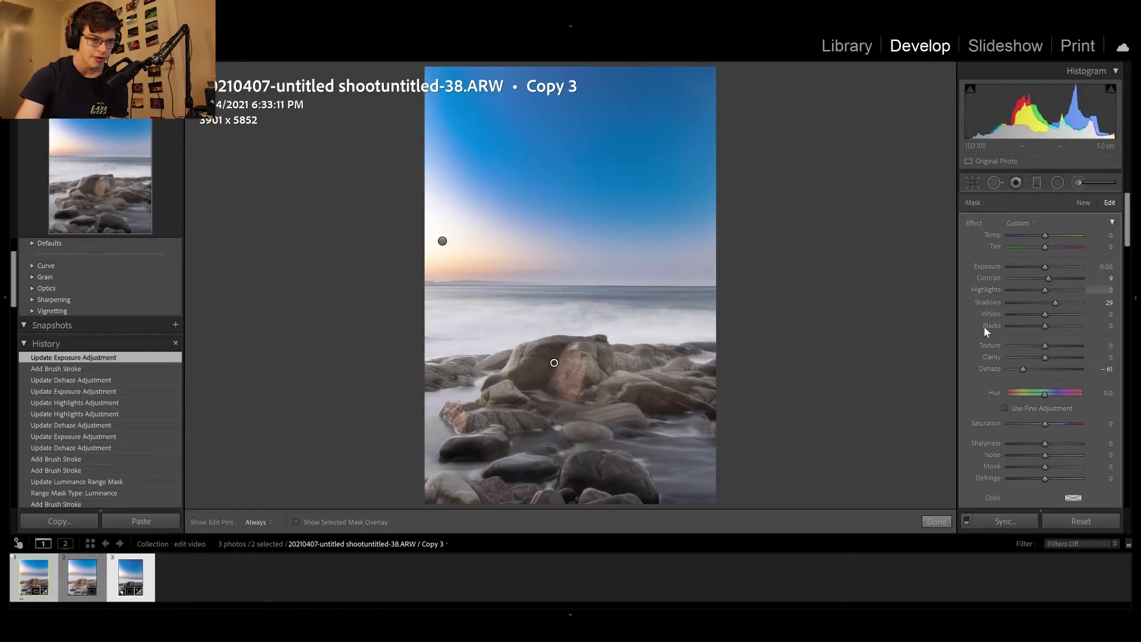
double_click(991, 368)
- Restrict the rock mask with a Luminance range mask and set its Range to 0/30 with the luminance mask shown
scroll(1053, 370, down, 5)
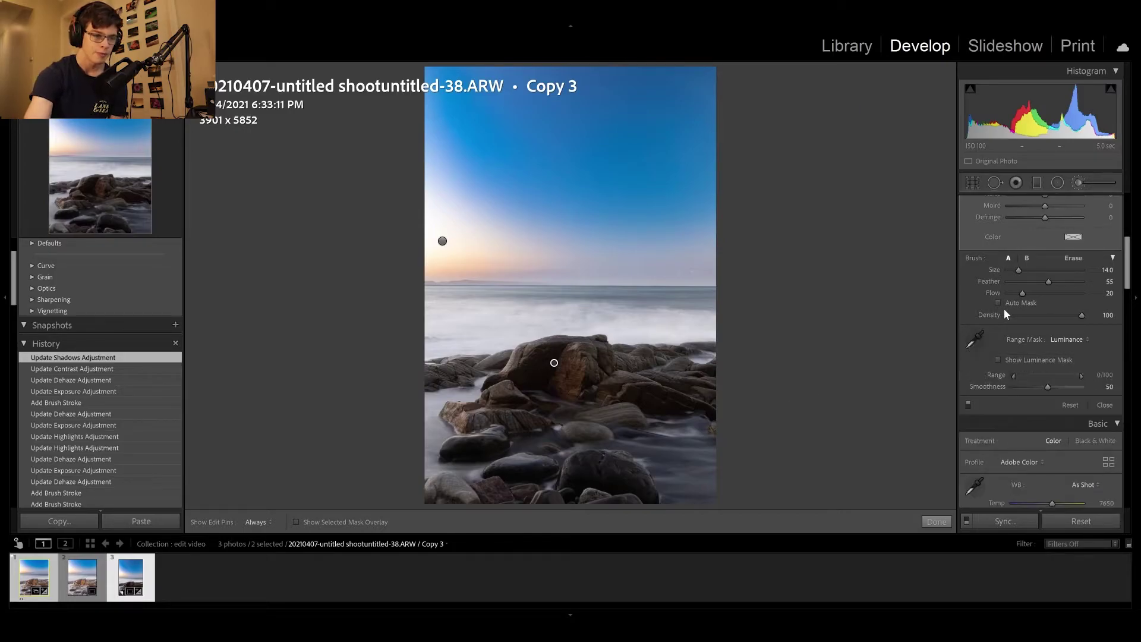
key(o)
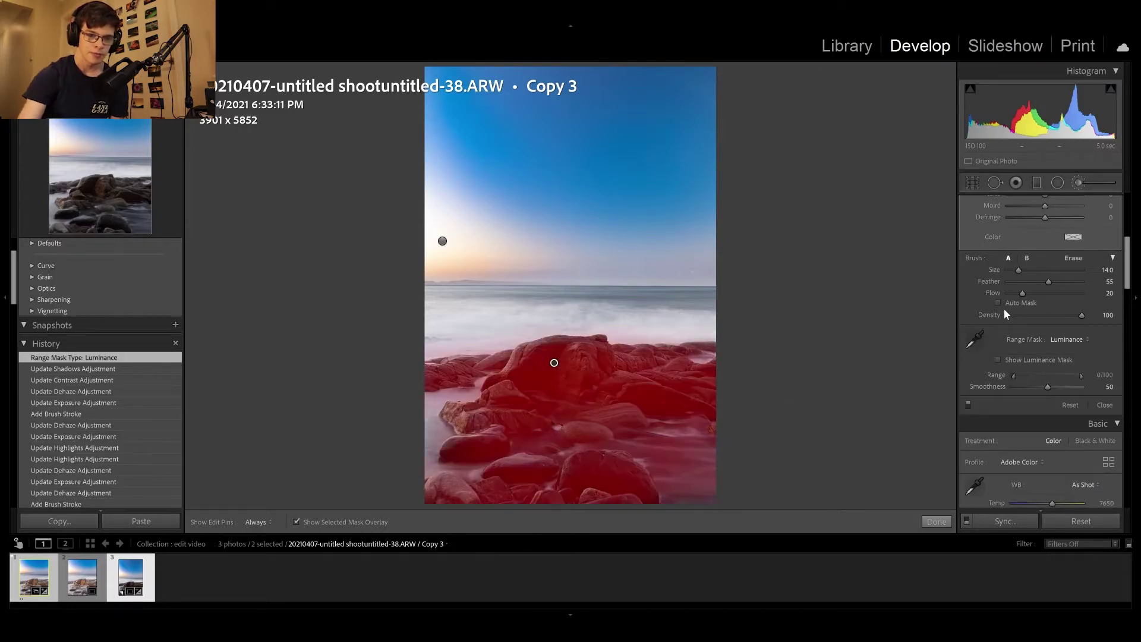
click(1018, 358)
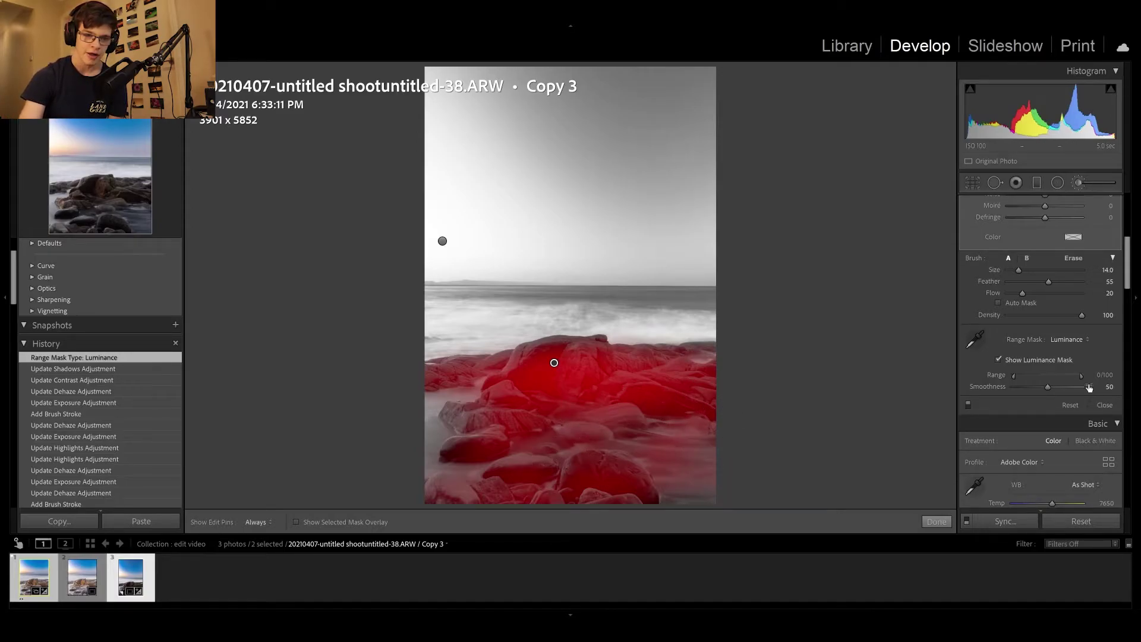
drag(1072, 374, 1041, 375)
mouse_move(1035, 377)
mouse_down()
mouse_move(1025, 376)
mouse_move(1034, 376)
mouse_up()
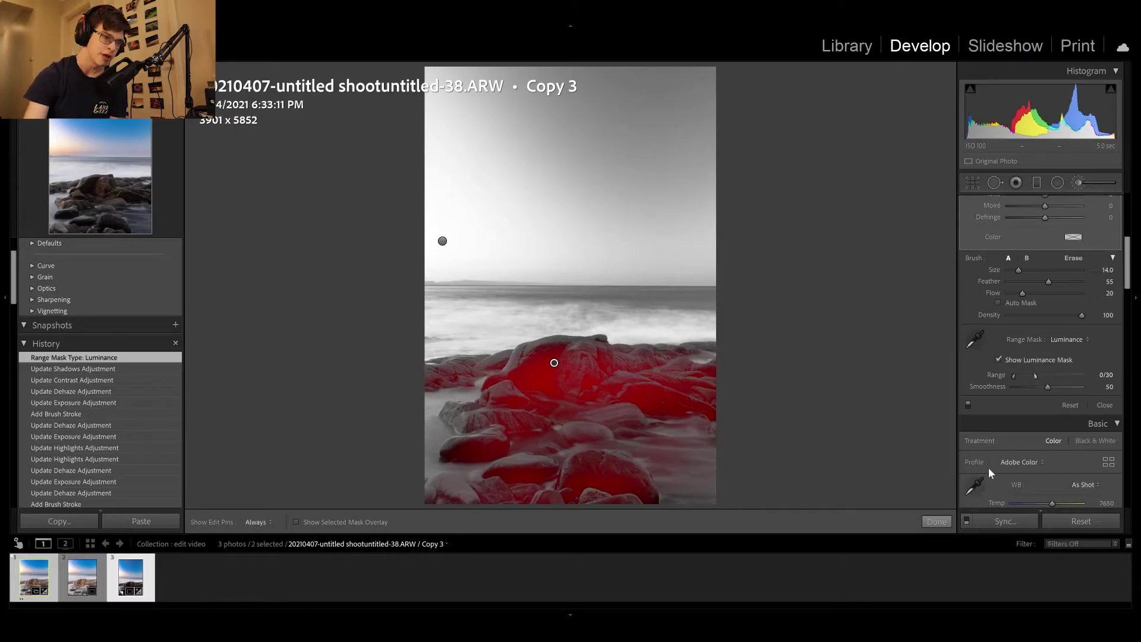
- Strengthen the rock mask with additional brush strokes over the foreground rocks
key(h)
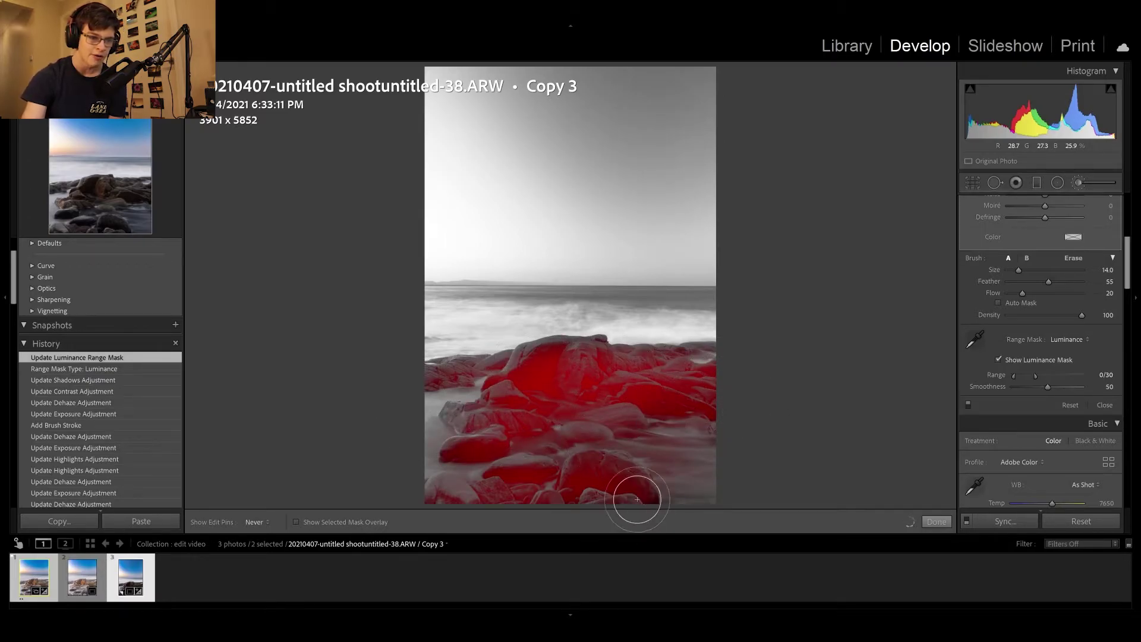
key(h)
drag(582, 411, 542, 364)
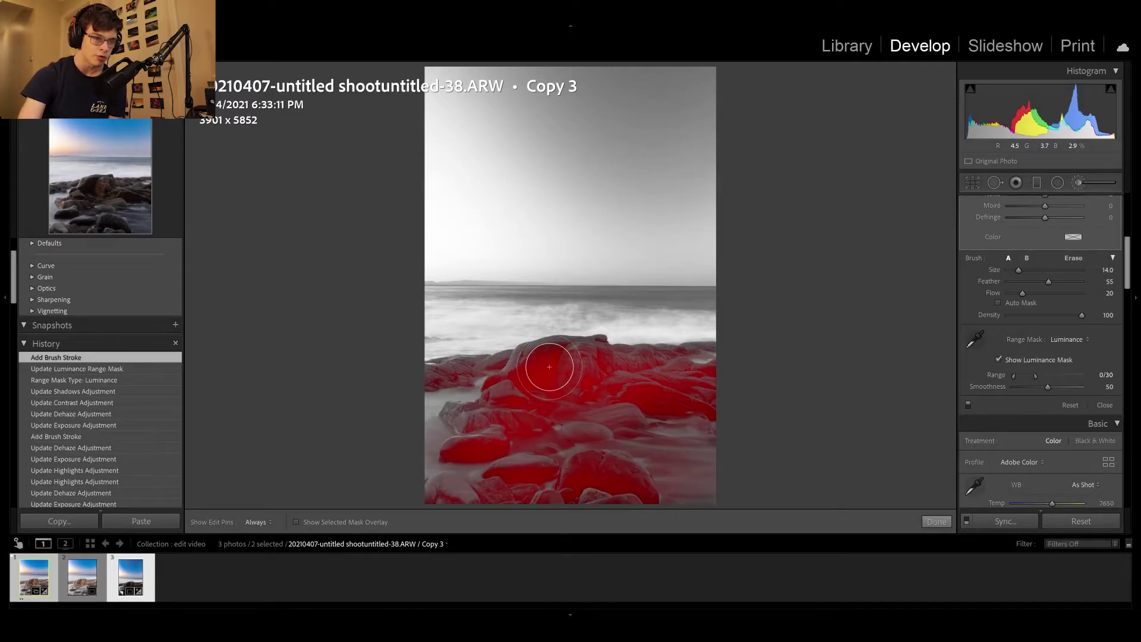
mouse_move(426, 380)
mouse_down()
mouse_move(462, 379)
mouse_move(419, 384)
mouse_move(545, 369)
mouse_move(428, 366)
mouse_move(608, 375)
mouse_move(580, 381)
mouse_move(718, 355)
mouse_move(586, 367)
mouse_move(571, 373)
mouse_move(725, 355)
mouse_move(454, 500)
mouse_move(581, 472)
mouse_move(487, 508)
mouse_move(584, 474)
mouse_move(498, 460)
mouse_move(567, 408)
mouse_move(520, 384)
mouse_move(640, 368)
mouse_move(534, 370)
mouse_move(652, 360)
mouse_move(900, 408)
mouse_up()
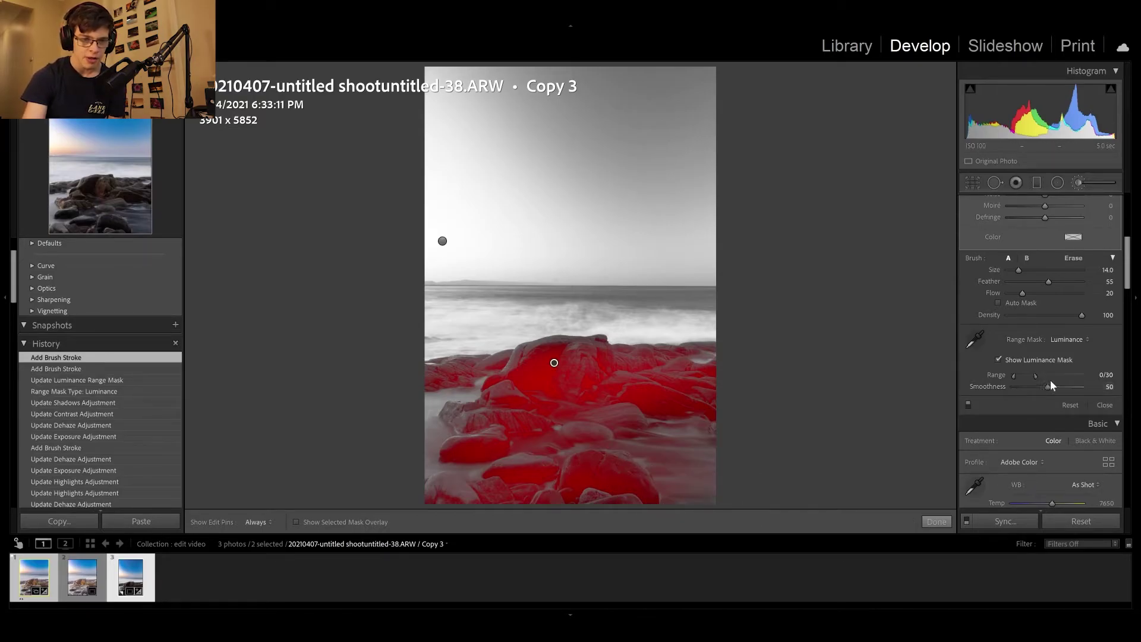
- Try a luminance Range of 0/12 on the rock mask, settle on 0/32 and hide the luminance mask
drag(1038, 381, 1027, 383)
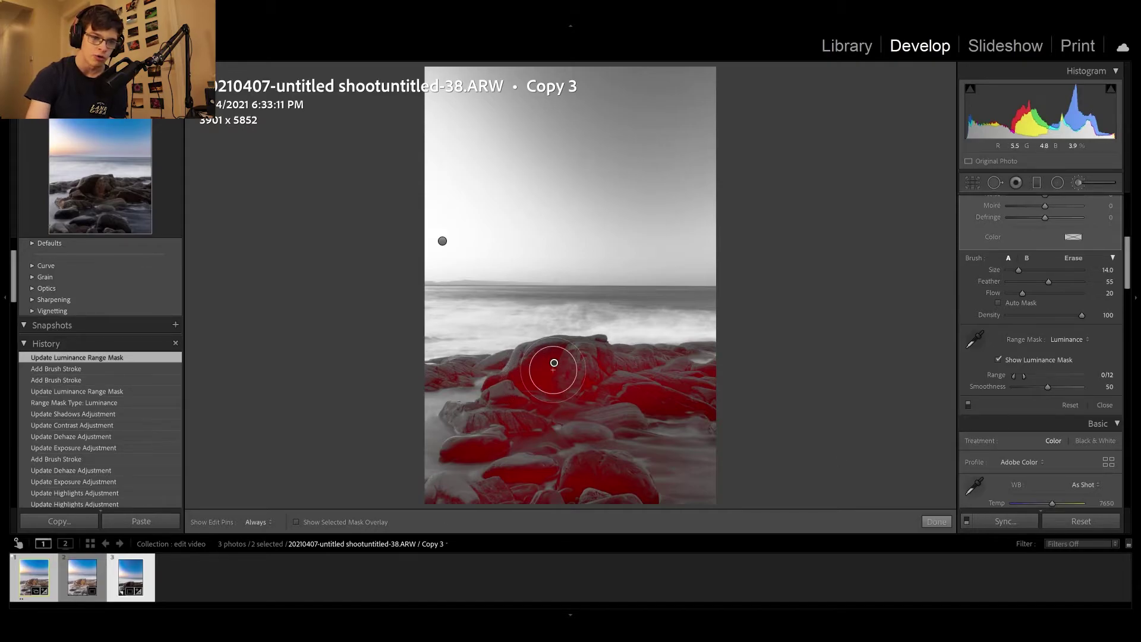
drag(1026, 374, 1038, 375)
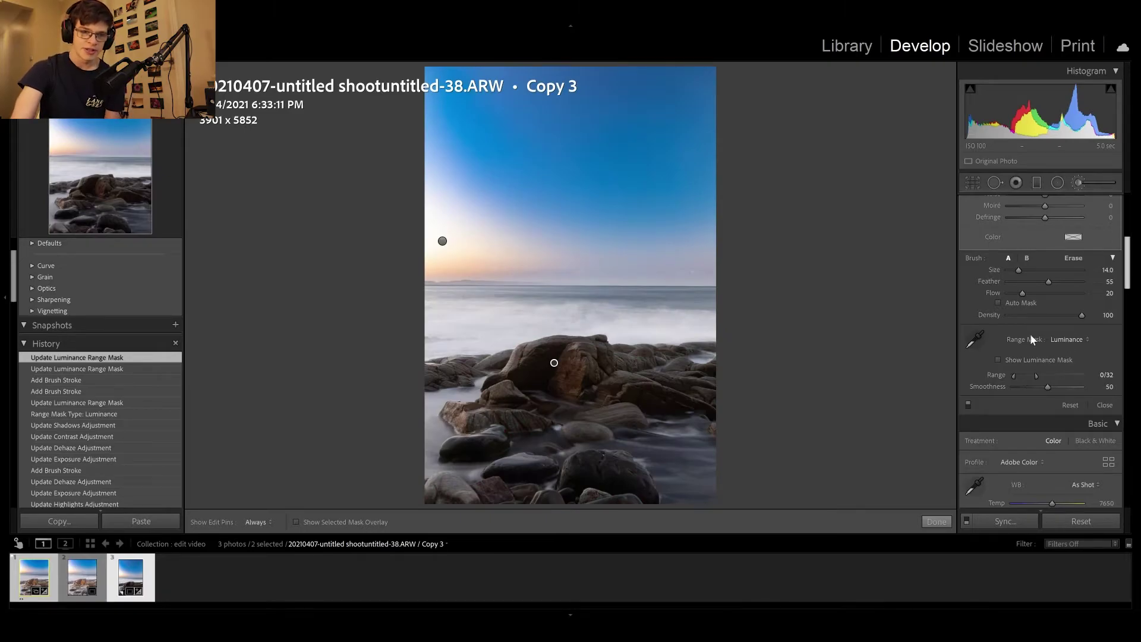
scroll(1031, 337, up, 5)
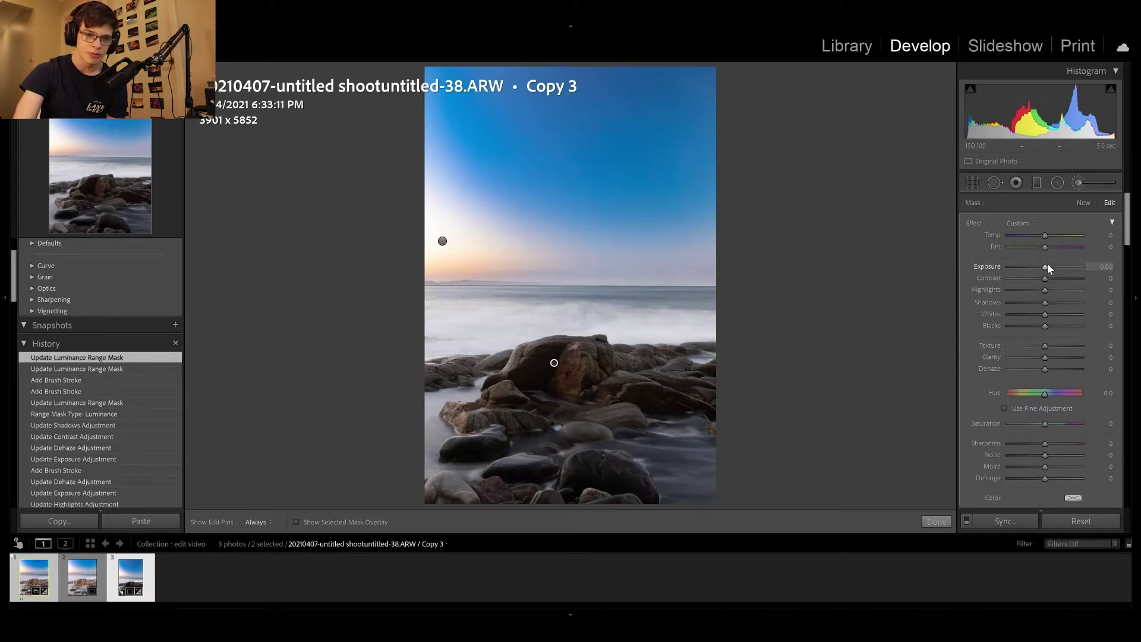
- Set the rock mask's Exposure to 1.80, Clarity to 16 and Texture to 20, checking the rocks up close
drag(1047, 266, 1060, 269)
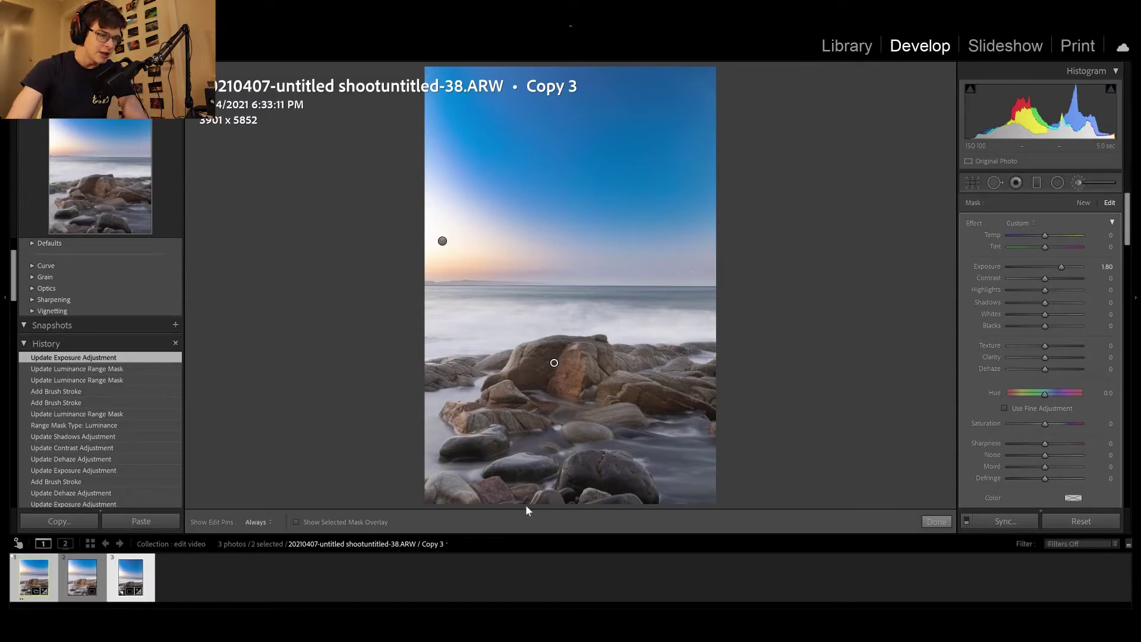
key(Left)
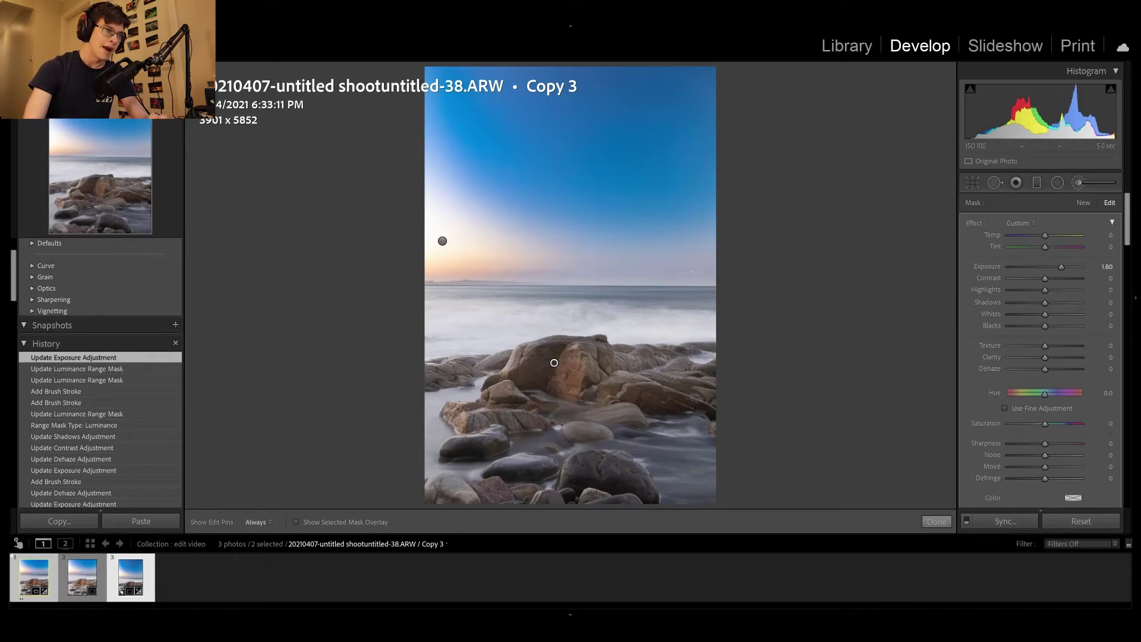
key(z)
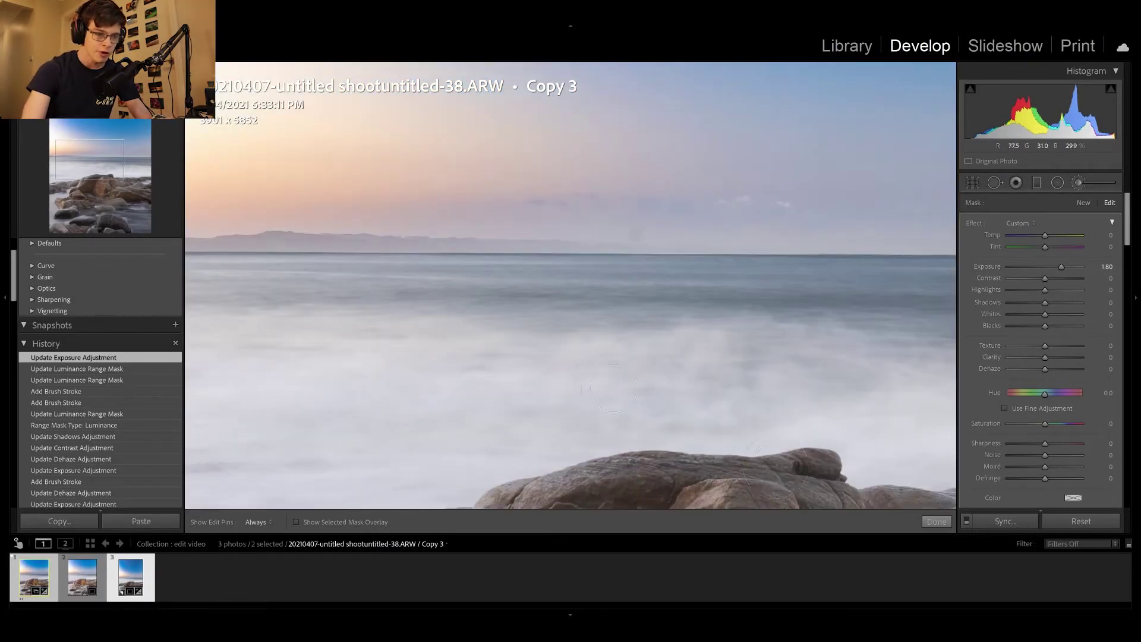
drag(542, 369, 564, 69)
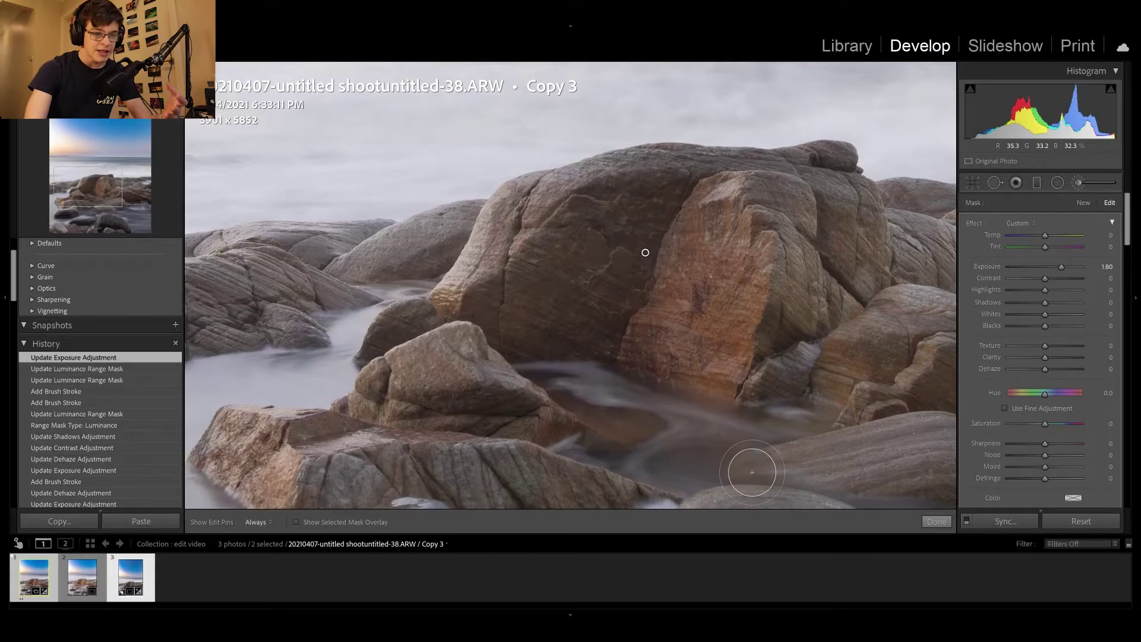
scroll(595, 384, down, 1)
mouse_move(595, 383)
mouse_down()
mouse_move(586, 224)
mouse_move(627, 339)
mouse_up()
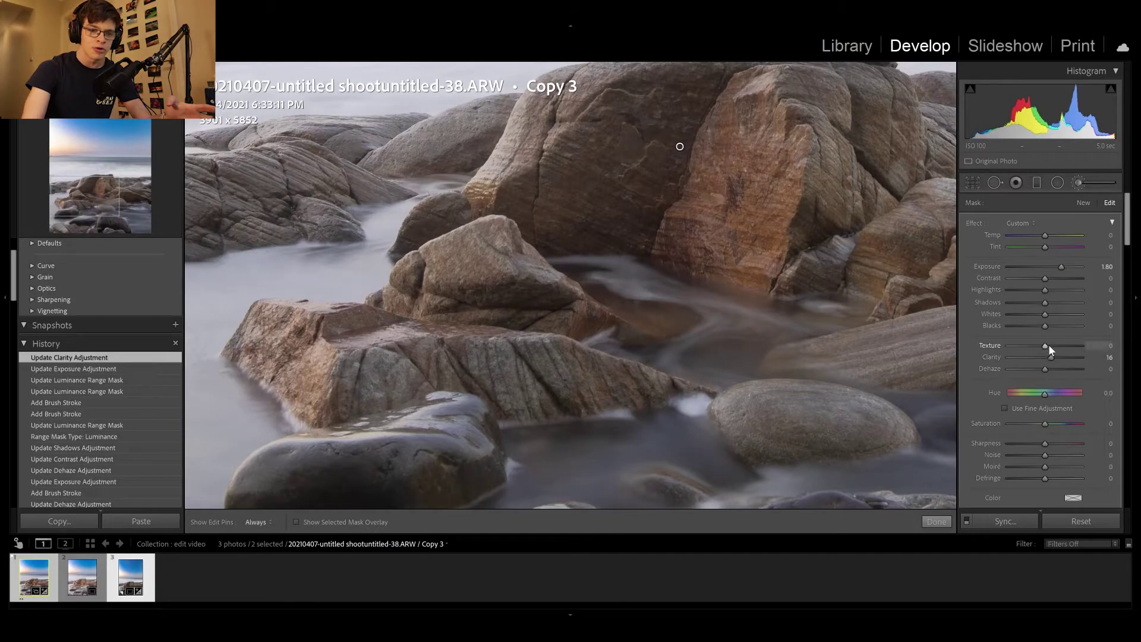
drag(1052, 347, 1063, 348)
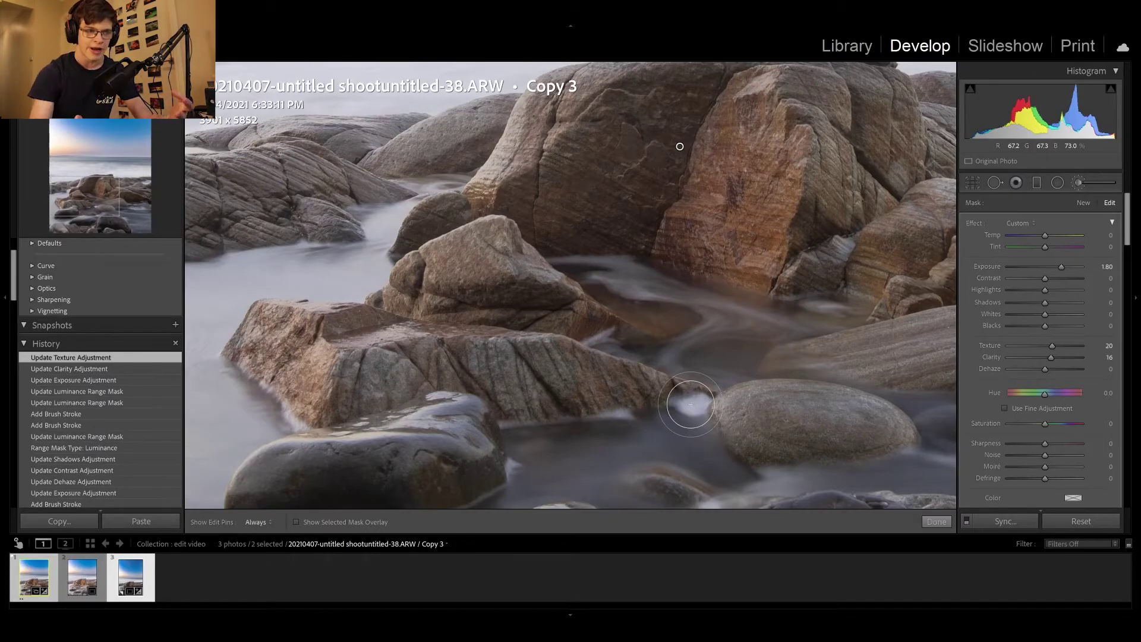
- Set the rock mask's Dehaze to 20, Exposure to 2.23 and Shadows to 39
key(z)
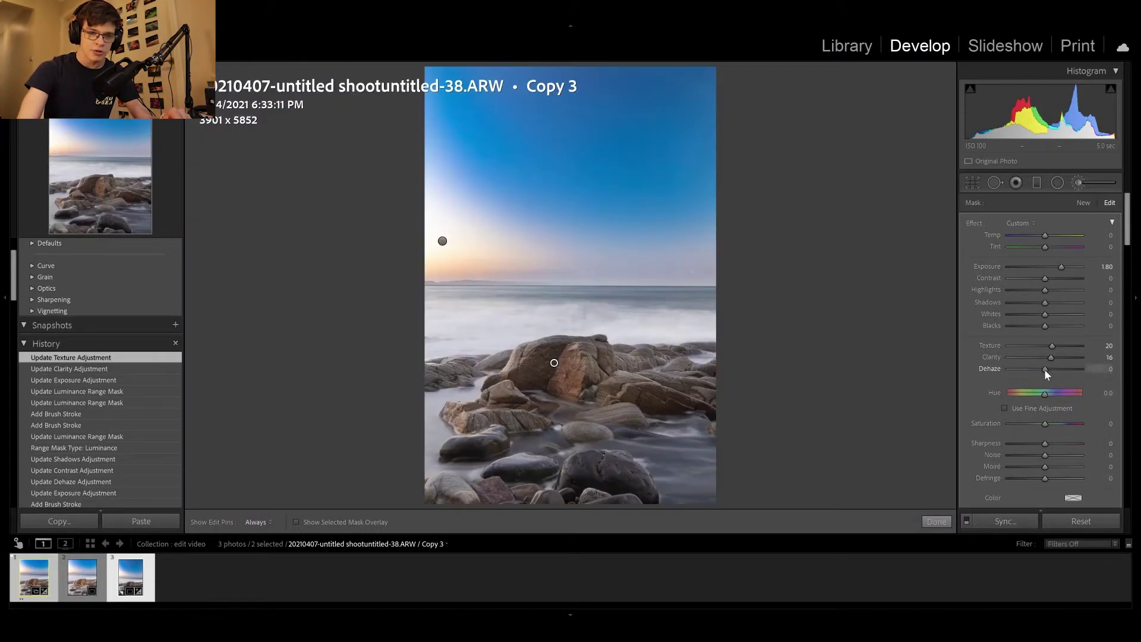
drag(1050, 369, 1052, 370)
drag(1061, 267, 1061, 304)
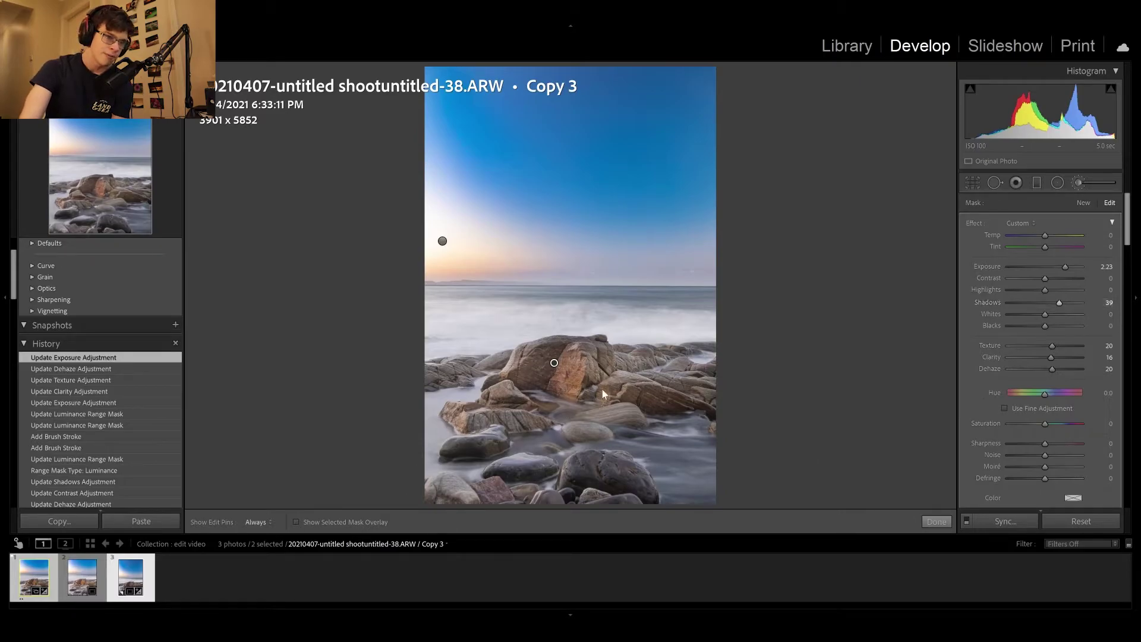
- Paint more brush strokes over the foreground rocks with the edit pins hidden as needed, and set the rock mask's Saturation to 39
scroll(563, 356, down, 4)
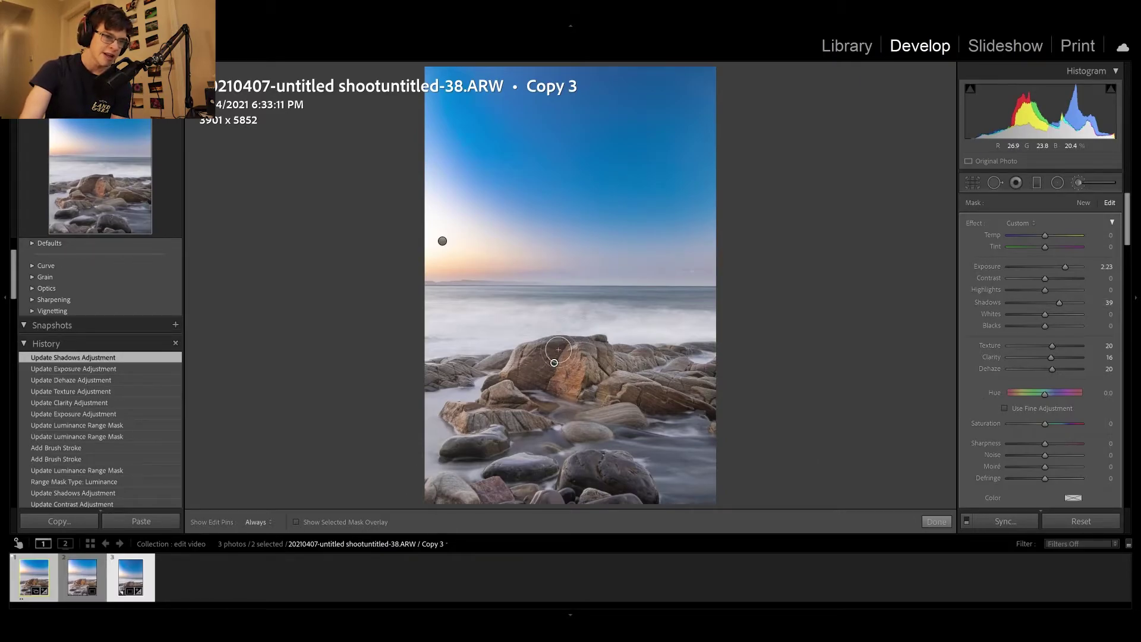
key(h)
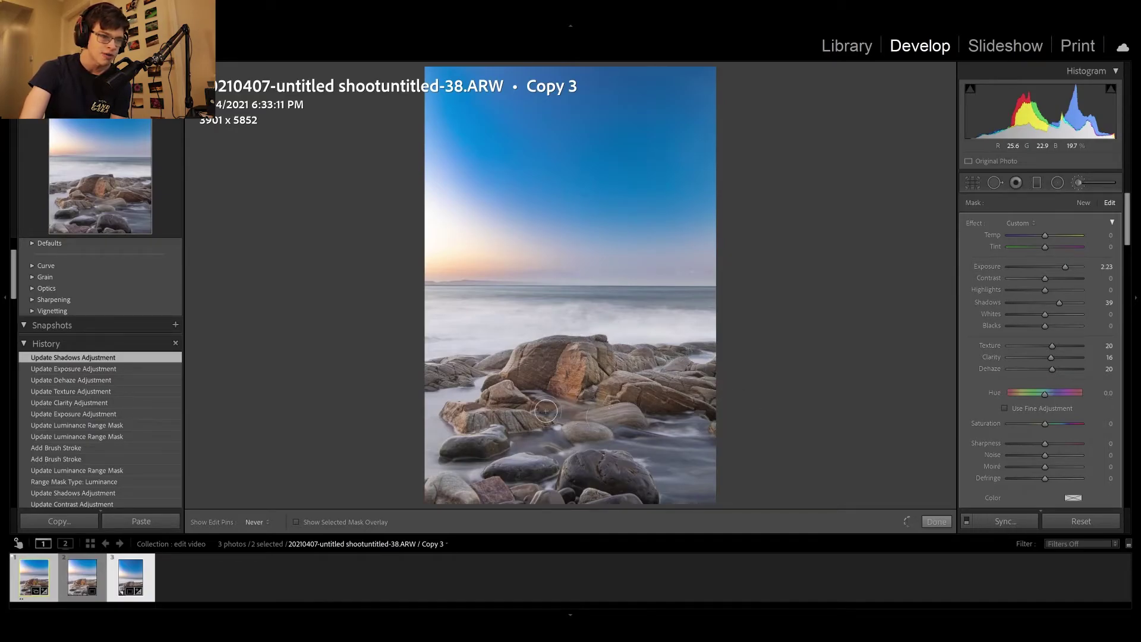
drag(660, 483, 688, 483)
key(h)
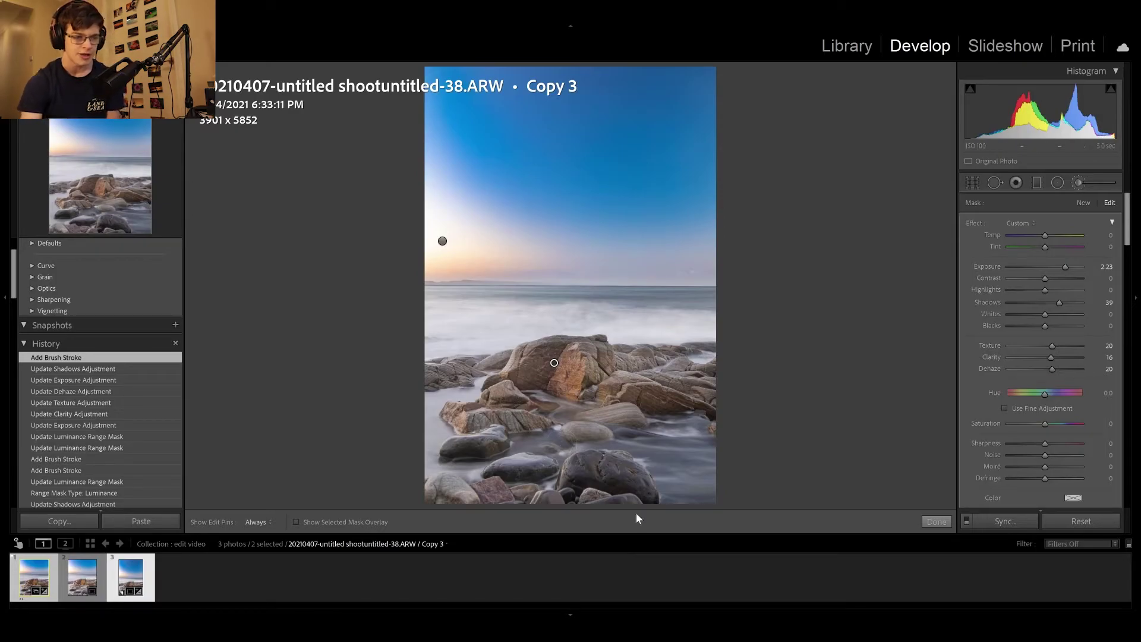
mouse_move(632, 491)
mouse_down()
mouse_move(559, 461)
mouse_move(554, 344)
mouse_move(573, 347)
mouse_up()
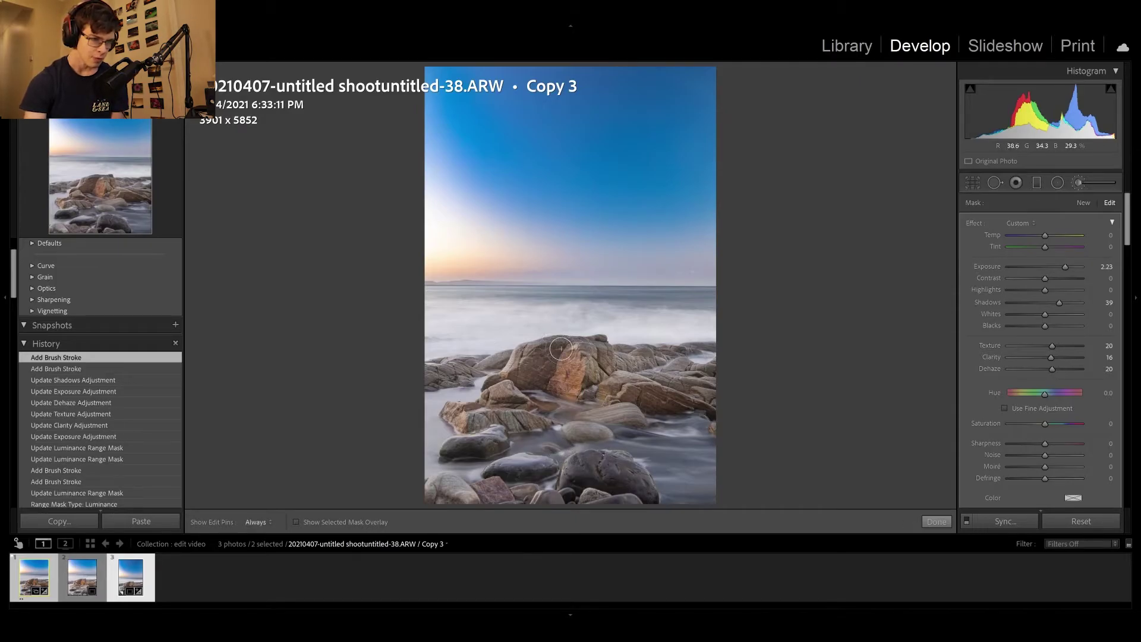
click(464, 476)
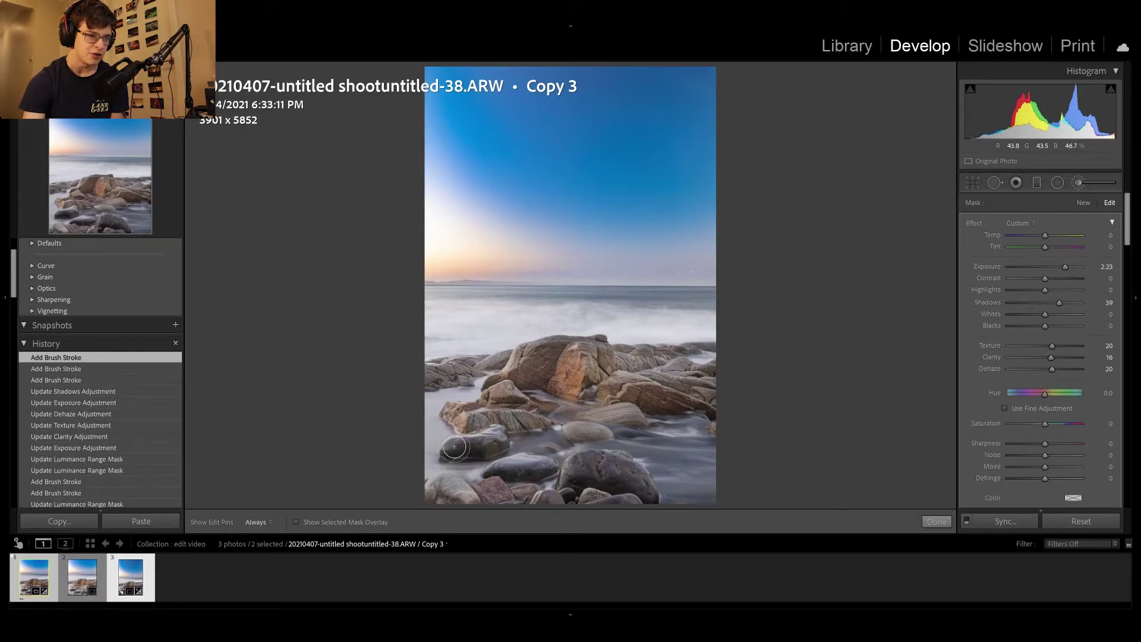
key(h)
mouse_move(505, 454)
mouse_down()
mouse_move(511, 472)
mouse_move(526, 470)
mouse_up()
key(h)
click(527, 462)
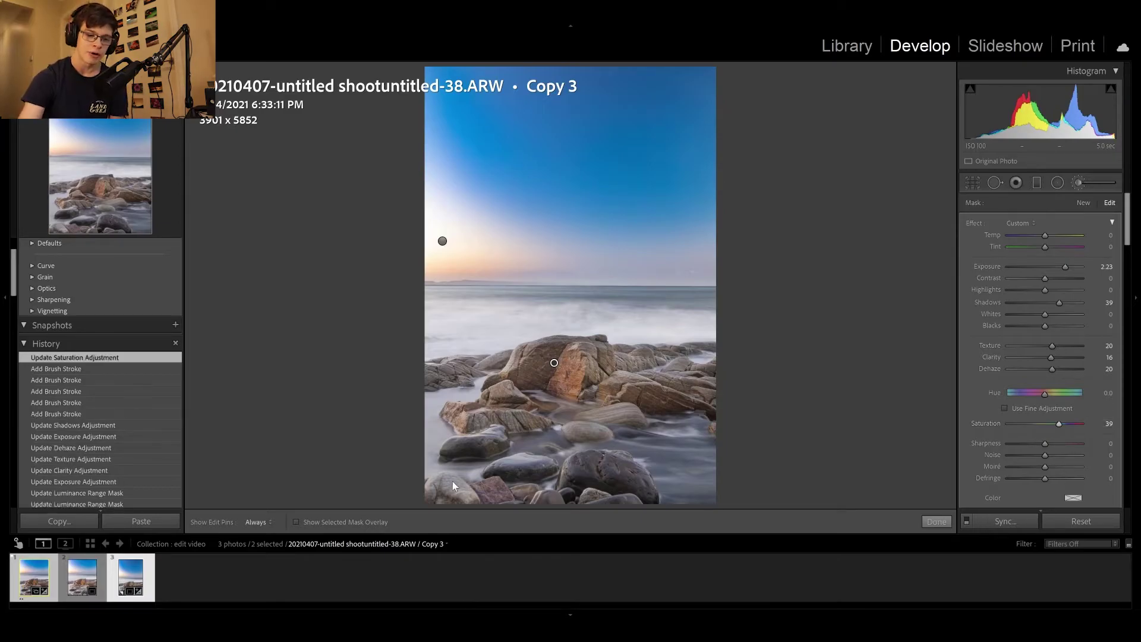
- Compare the current edit with the other versions of the photo
key(Left)
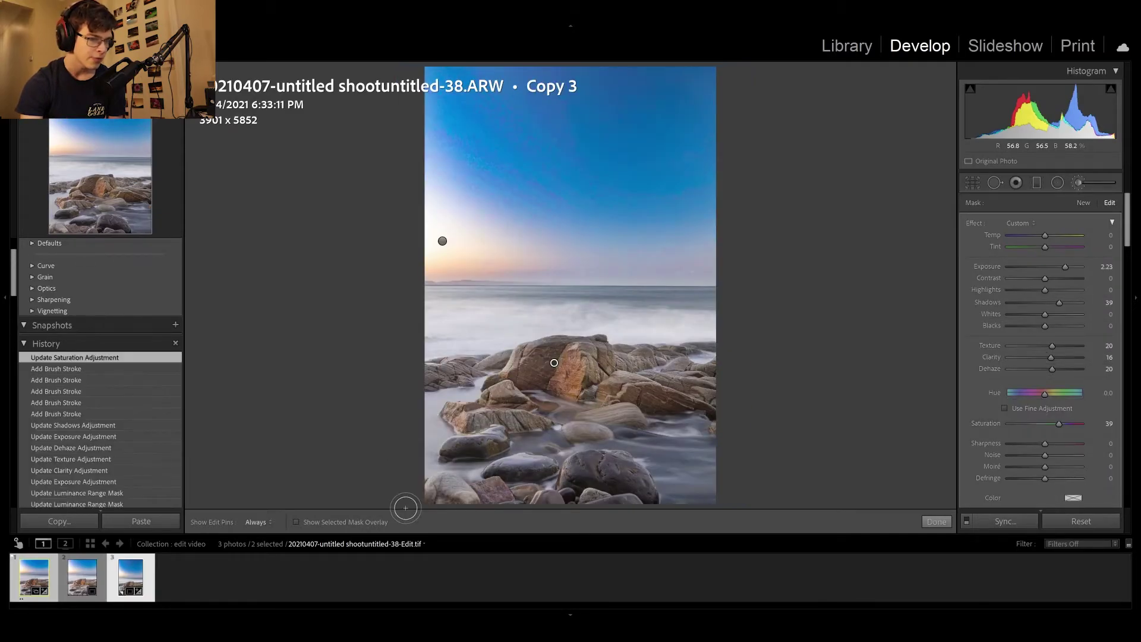
click(82, 573)
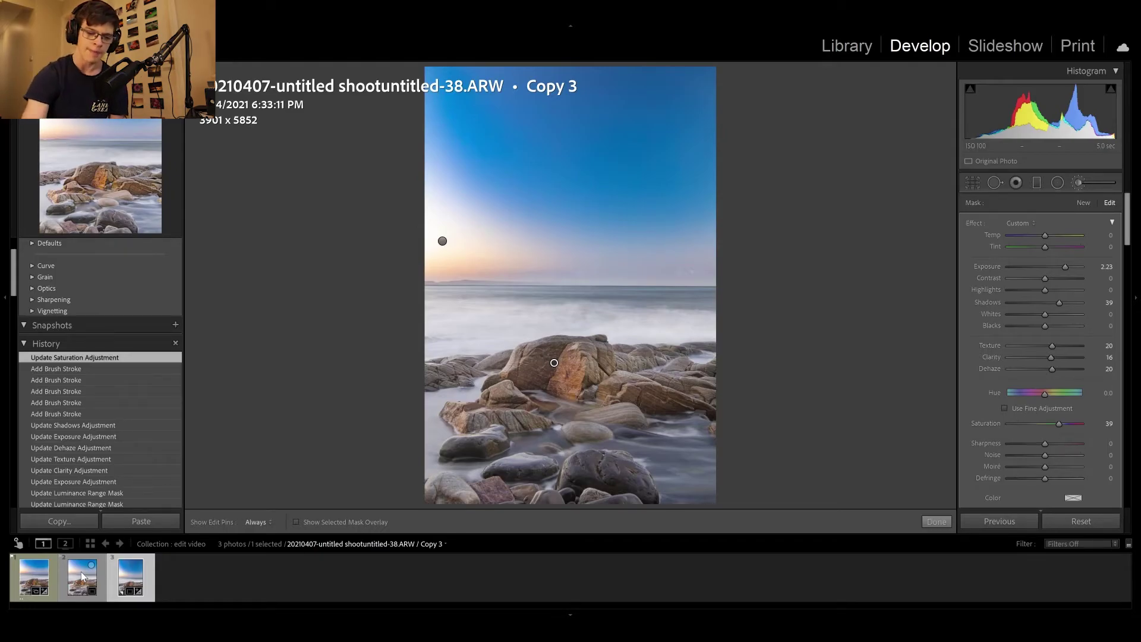
click(82, 577)
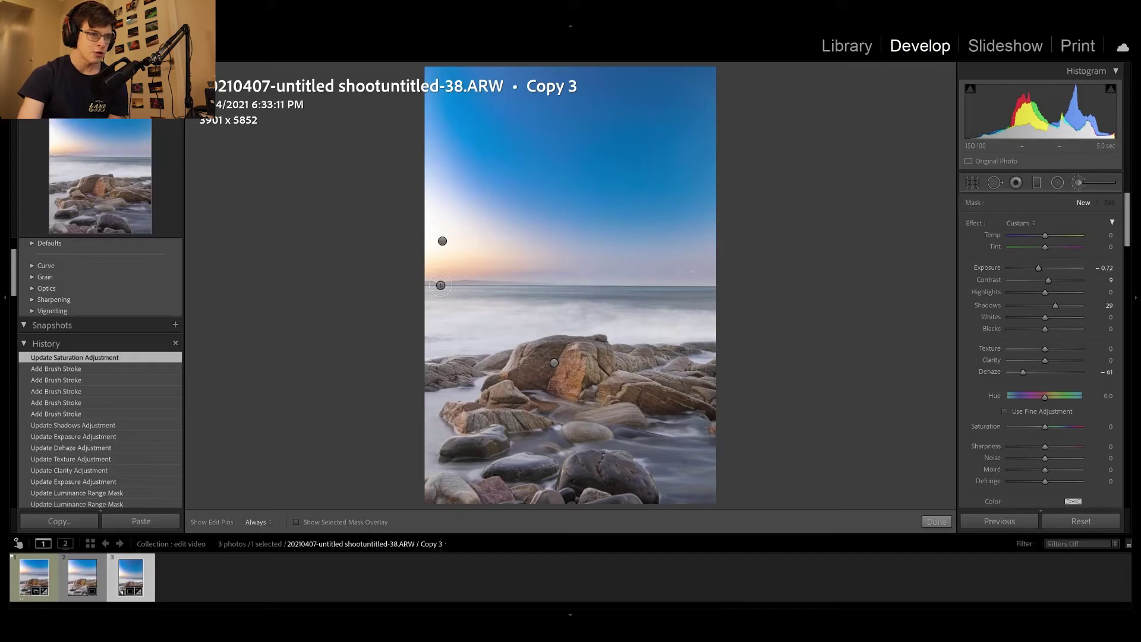
- Select the brush mask on the bright sky and set its Exposure to 0.35
click(442, 240)
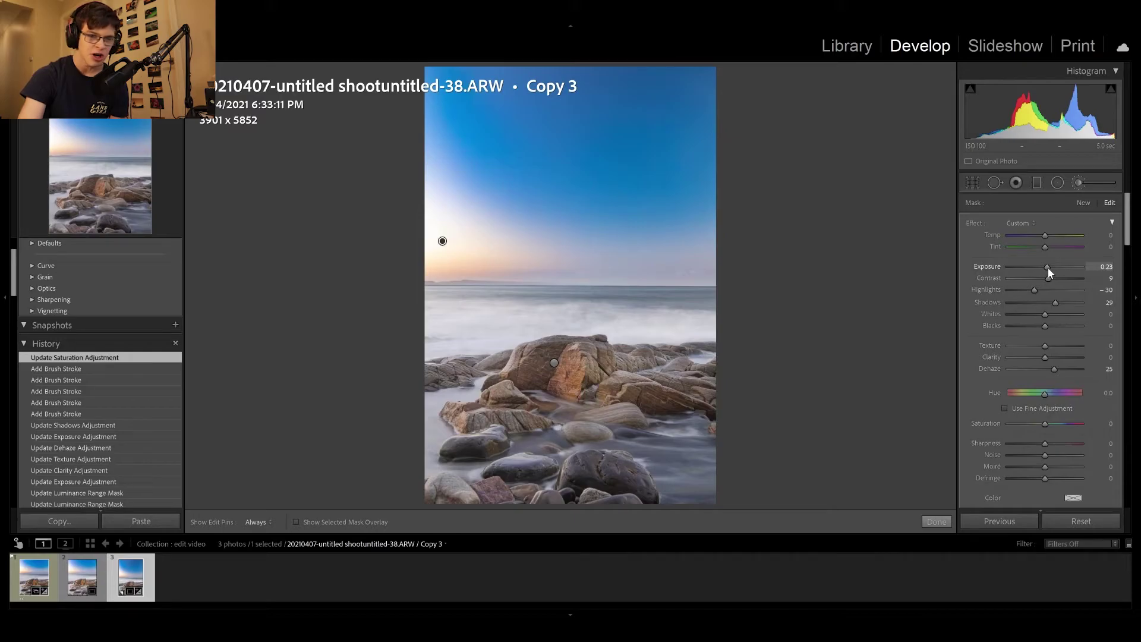
click(1106, 267)
text(0)
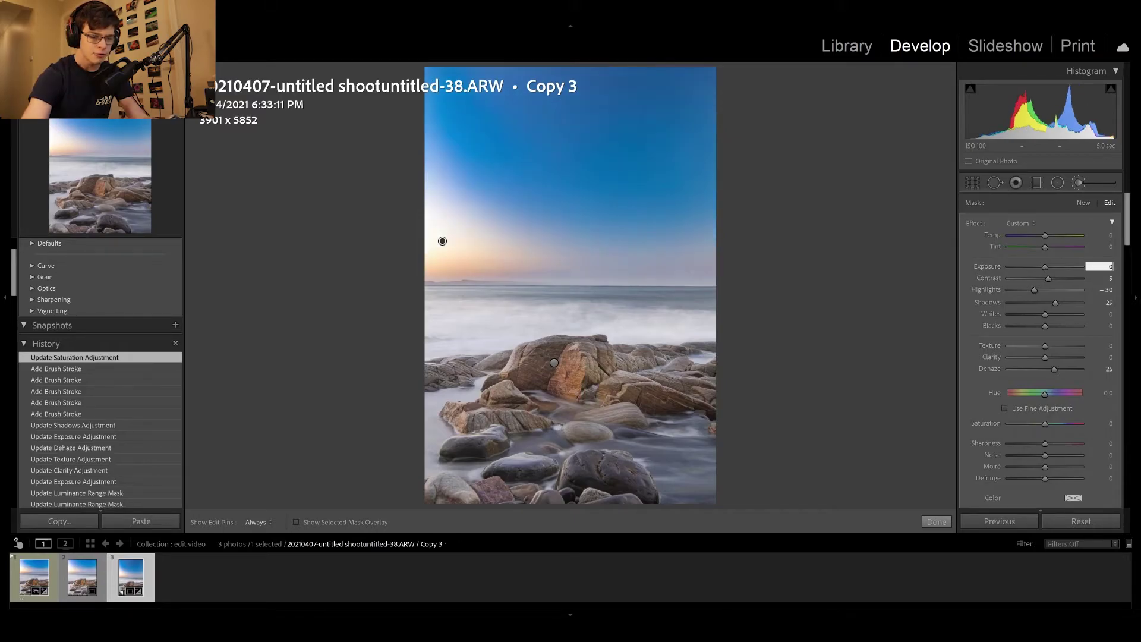
text(.)
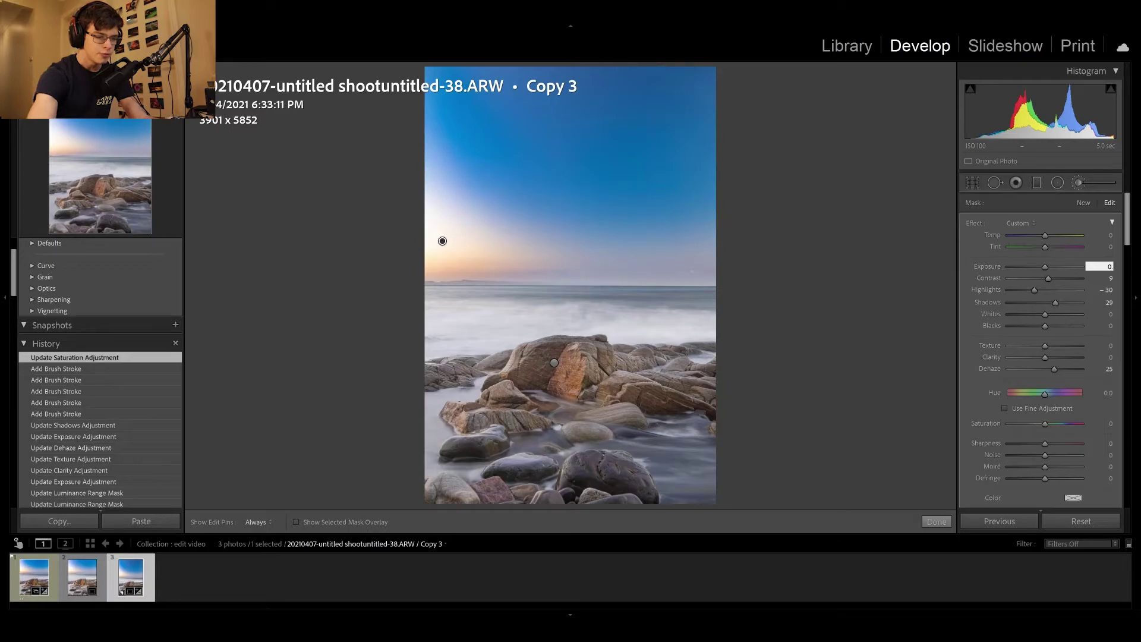
text(35)
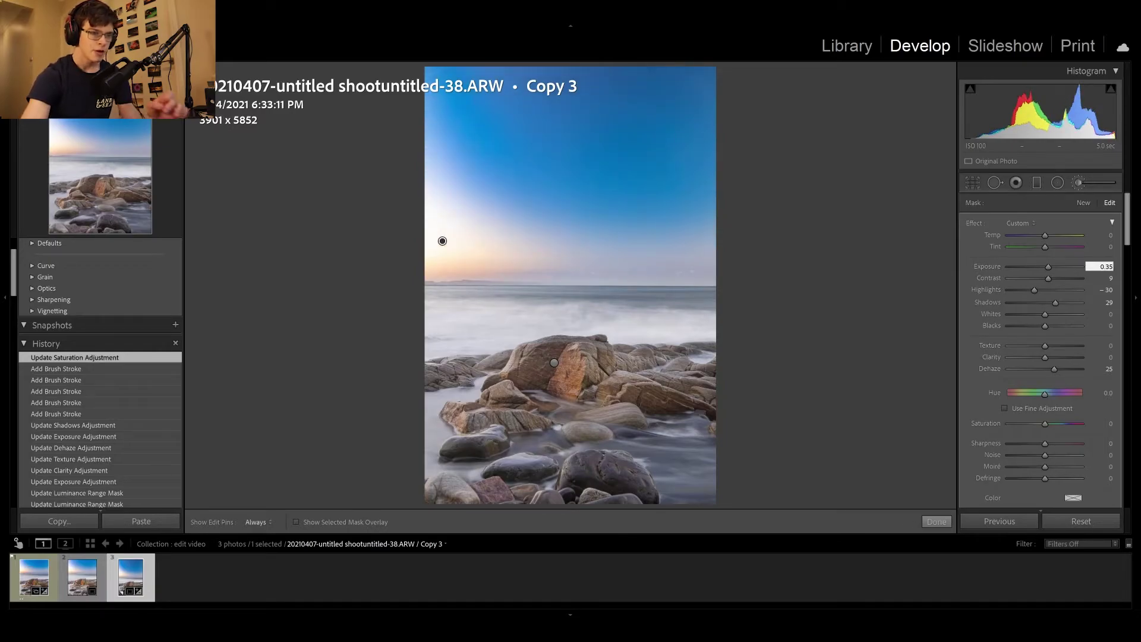
key(Return)
- Add a graduated filter covering the sea and rocks below the horizon and reset its Exposure, Contrast, Shadows and Dehaze to 0
key(k)
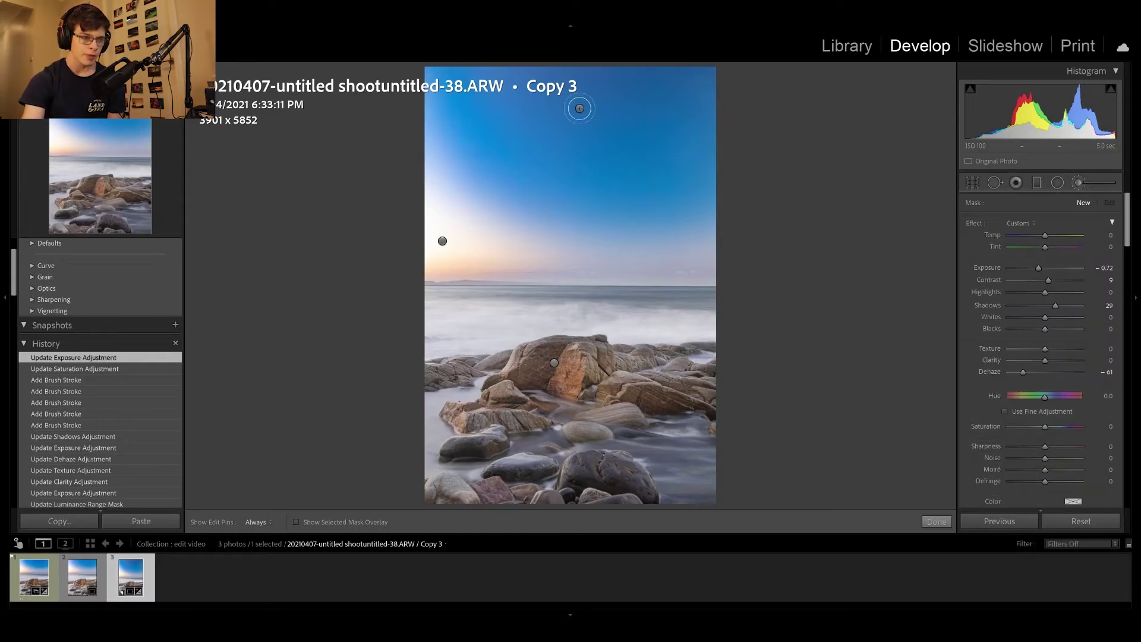
click(1035, 184)
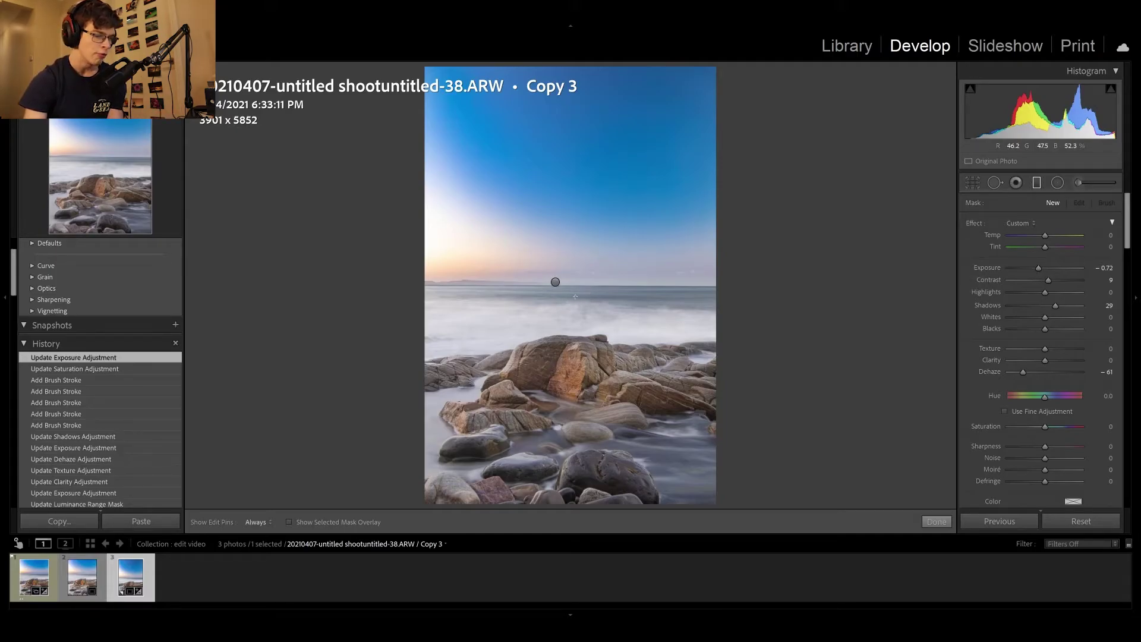
drag(575, 296, 575, 277)
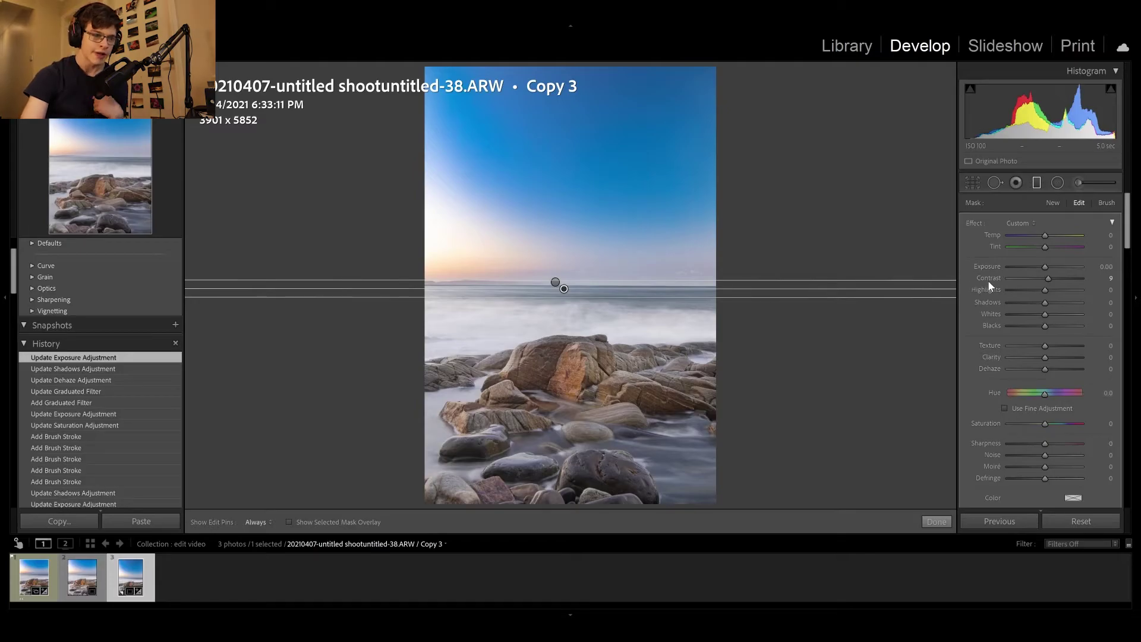
double_click(987, 278)
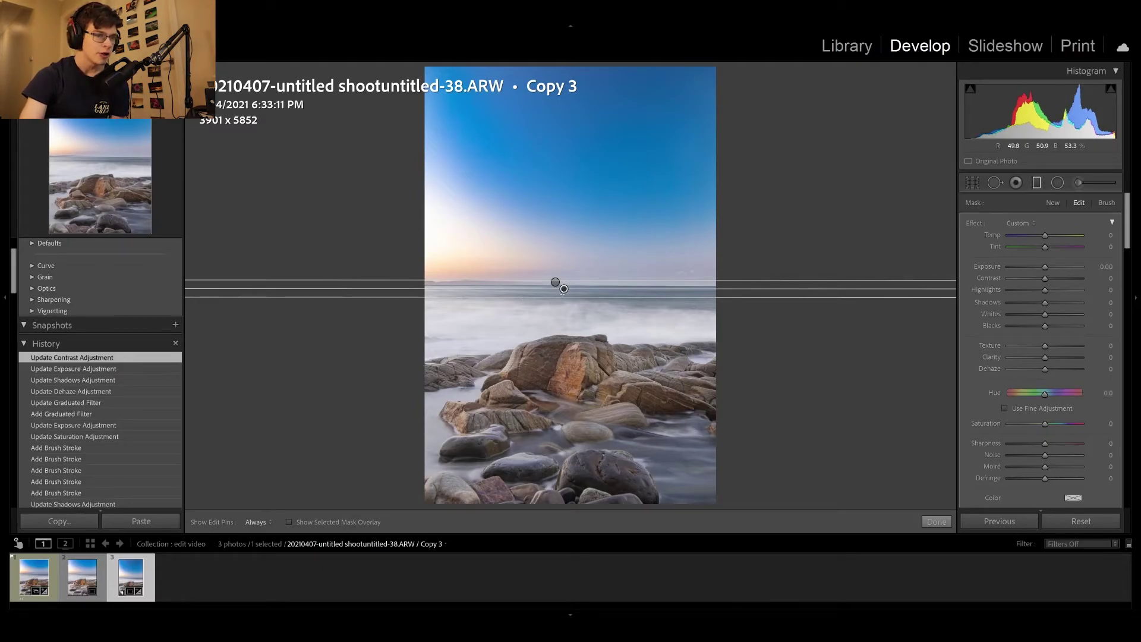
- Shift the graduated filter slightly up to line up with the horizon and check its coverage with the mask overlay
drag(563, 289, 565, 286)
key(o)
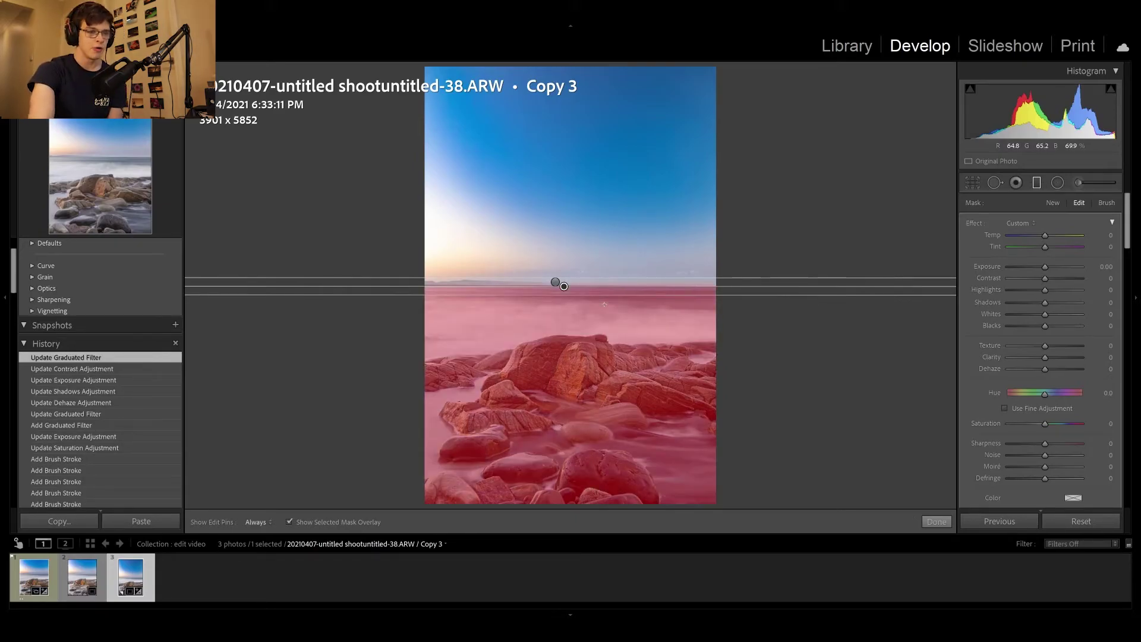
key(o)
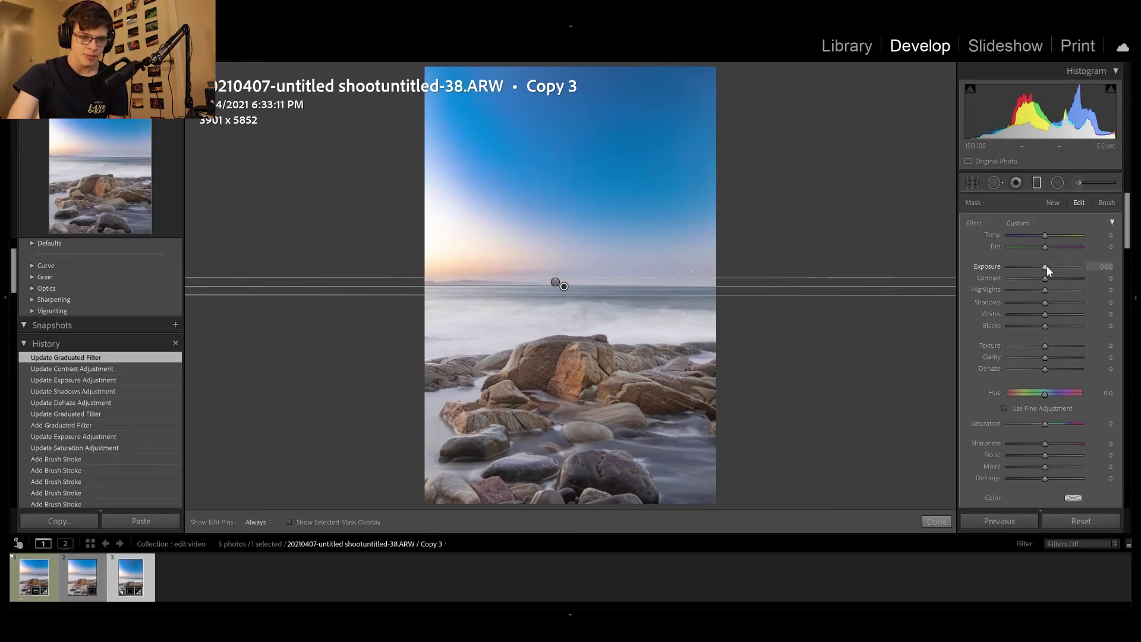
- Set the graduated filter's Exposure to 0.10 and Contrast to 33, and adjust its Dehaze, Clarity and Saturation
drag(1046, 266, 1047, 266)
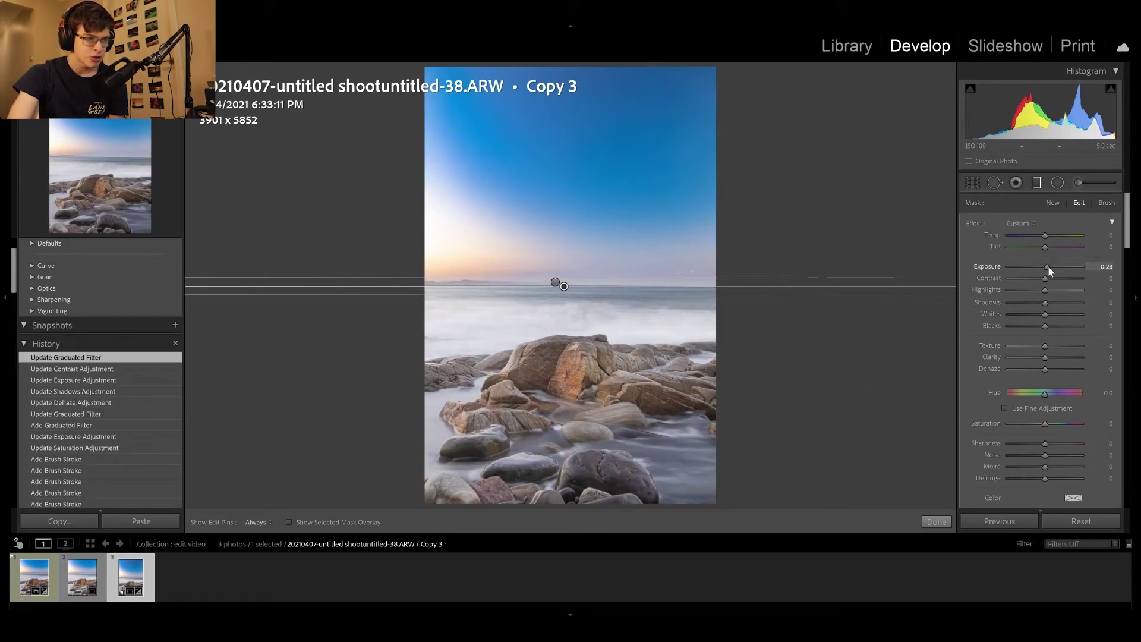
drag(1047, 266, 1046, 265)
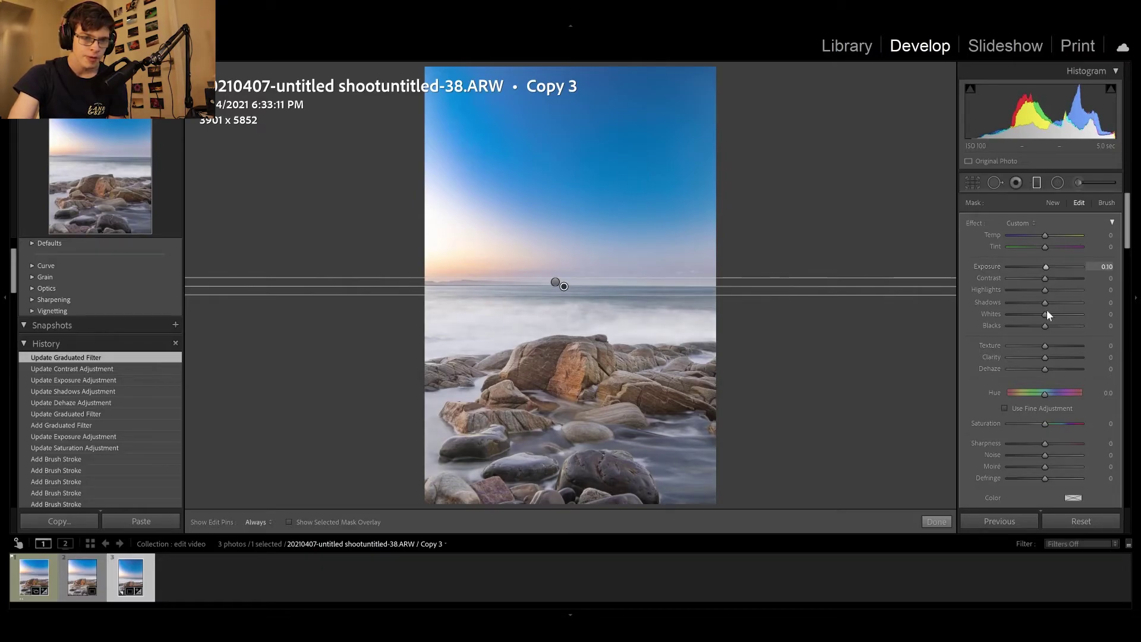
drag(1046, 274, 1057, 281)
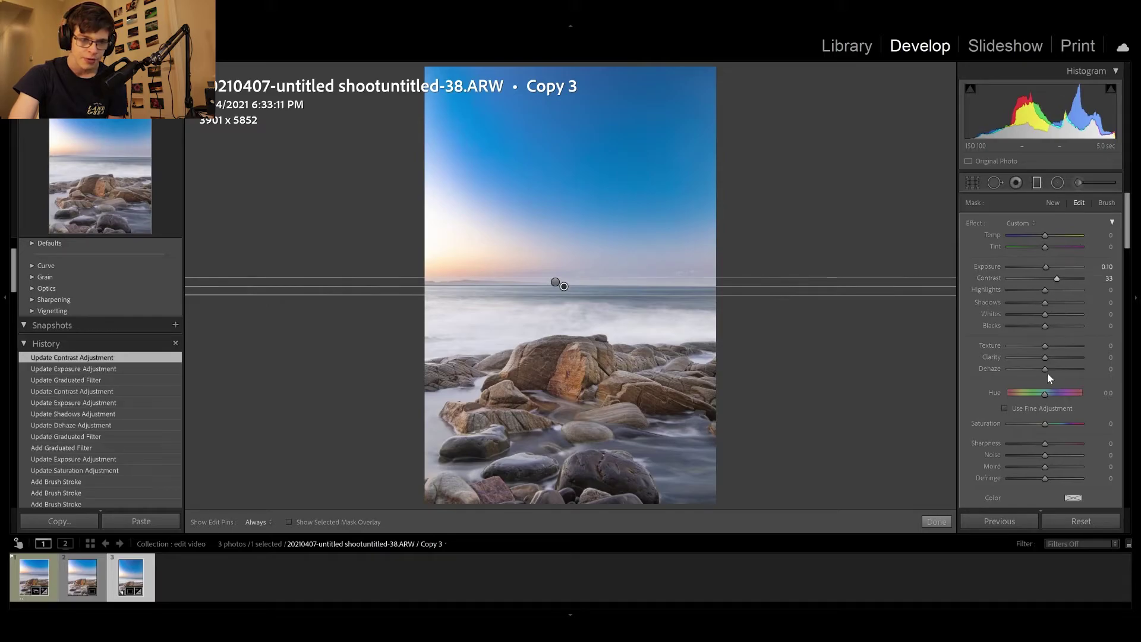
drag(1047, 368, 1047, 369)
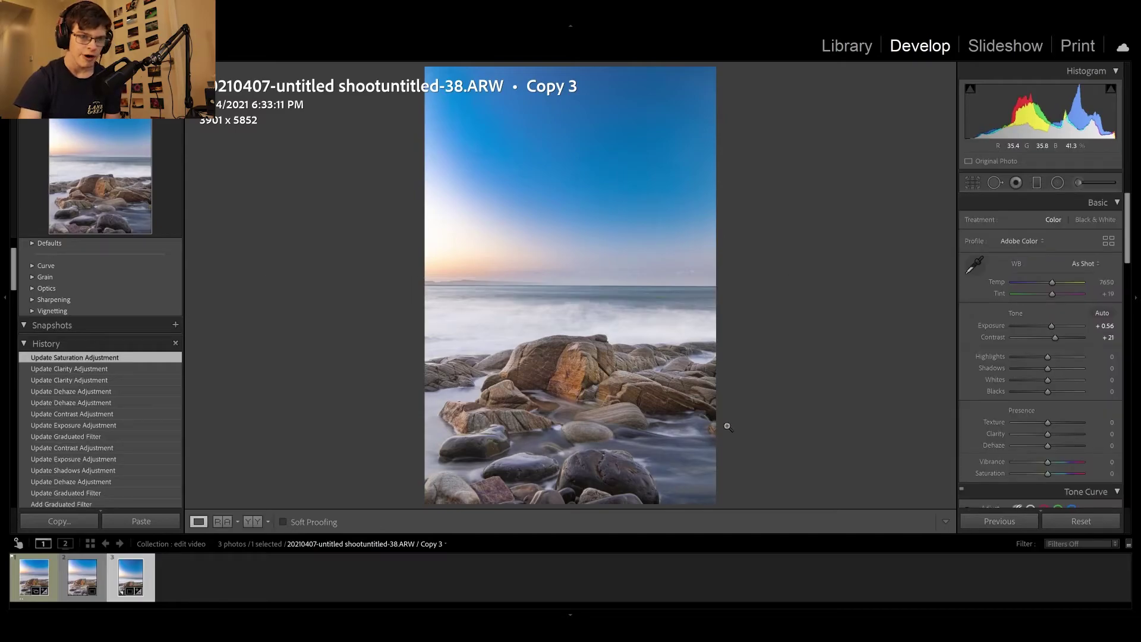
- Crop the photo to the 4 x 5 / 8 x 10 aspect ratio
click(967, 183)
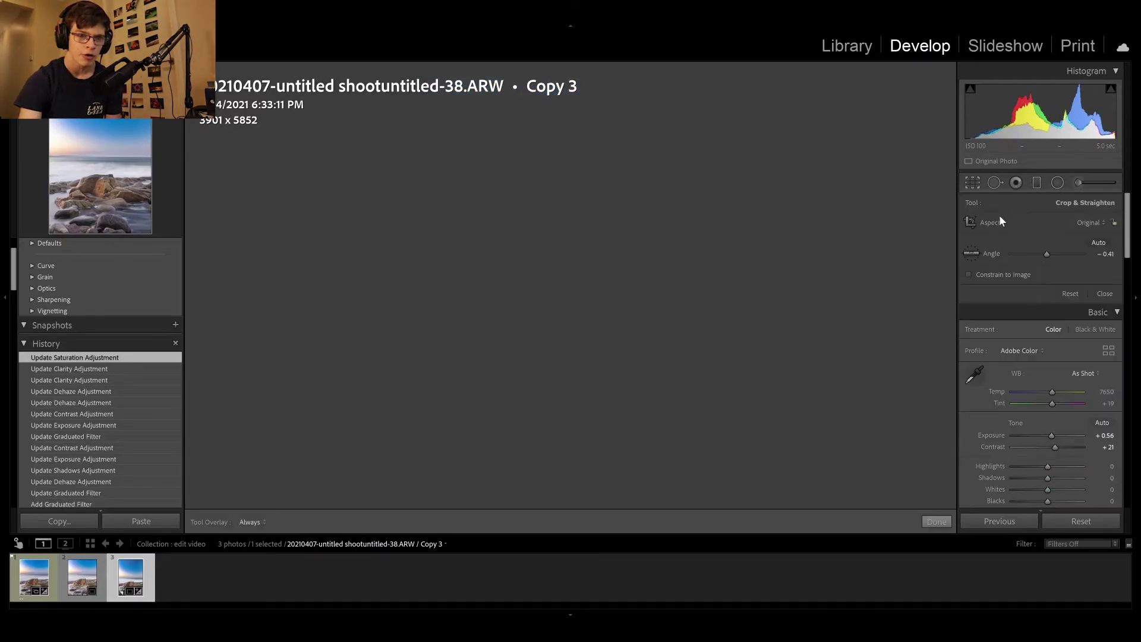
click(1064, 285)
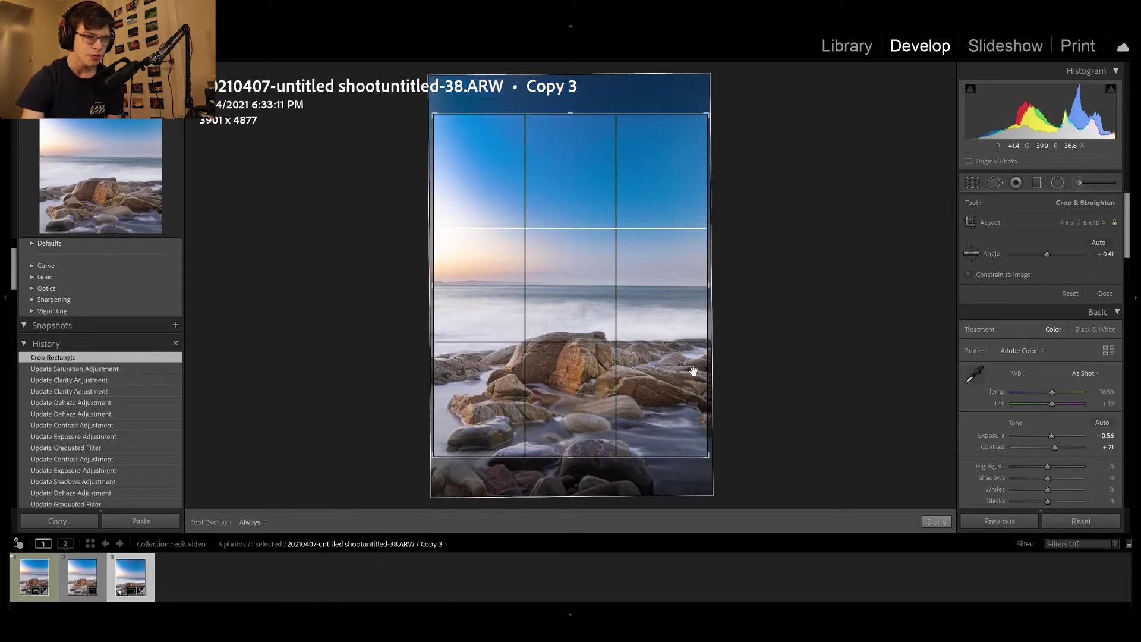
- Try repositioning the crop to include the lowest foreground rocks, and undo the shift
drag(641, 383, 638, 338)
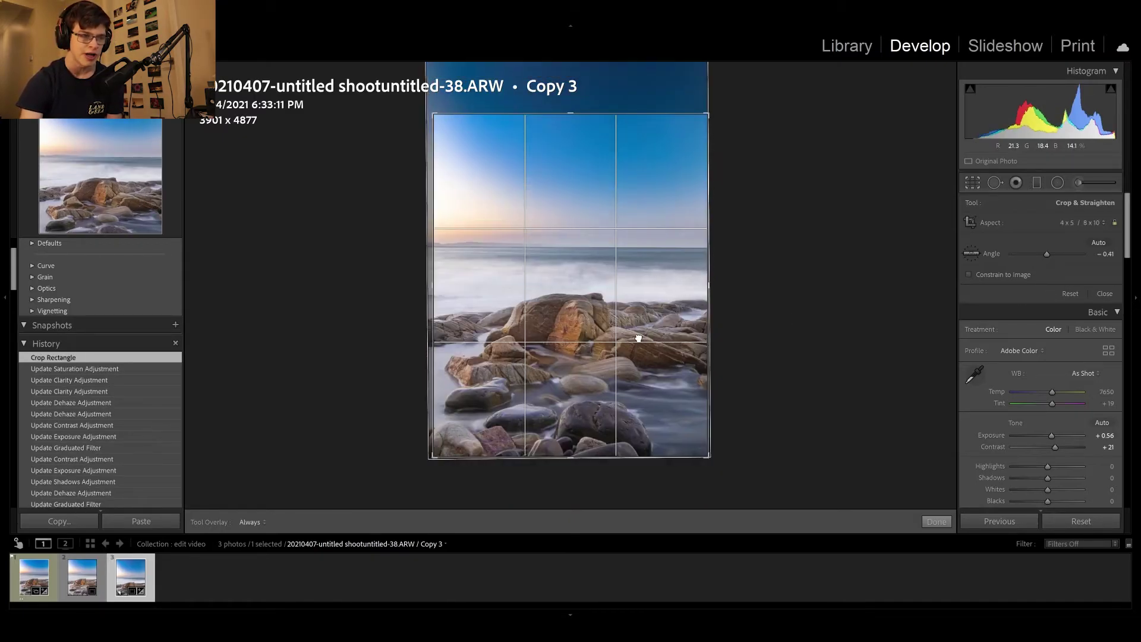
key(ctrl+z)
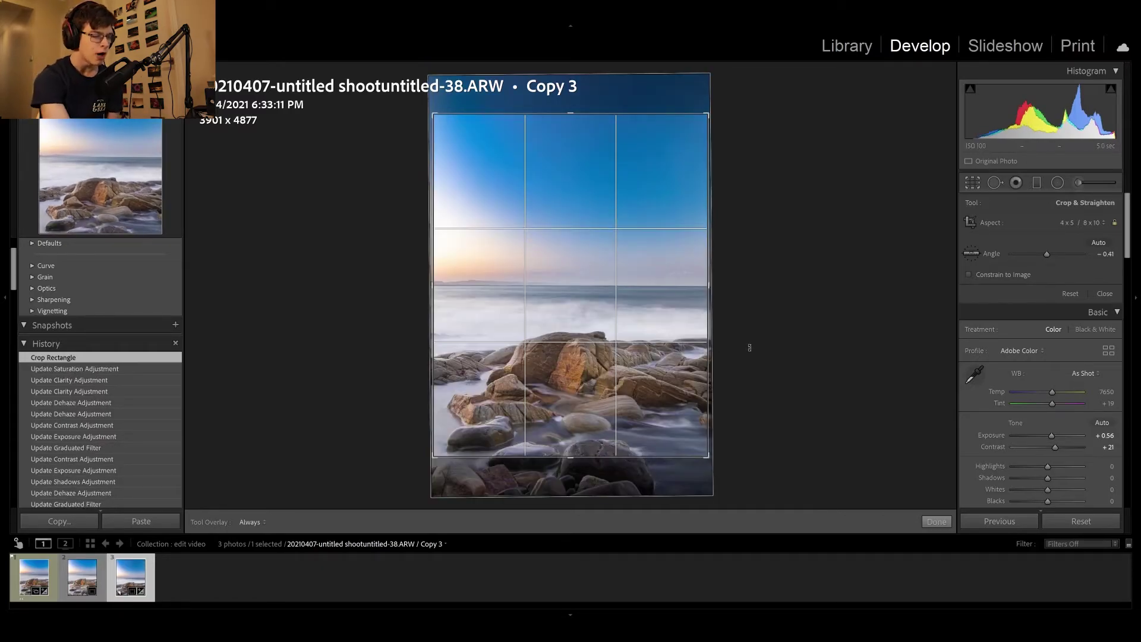
- Shift the 4 x 5 crop frame down the photo to include the lowest foreground rocks and apply the crop
key(ctrl+z)
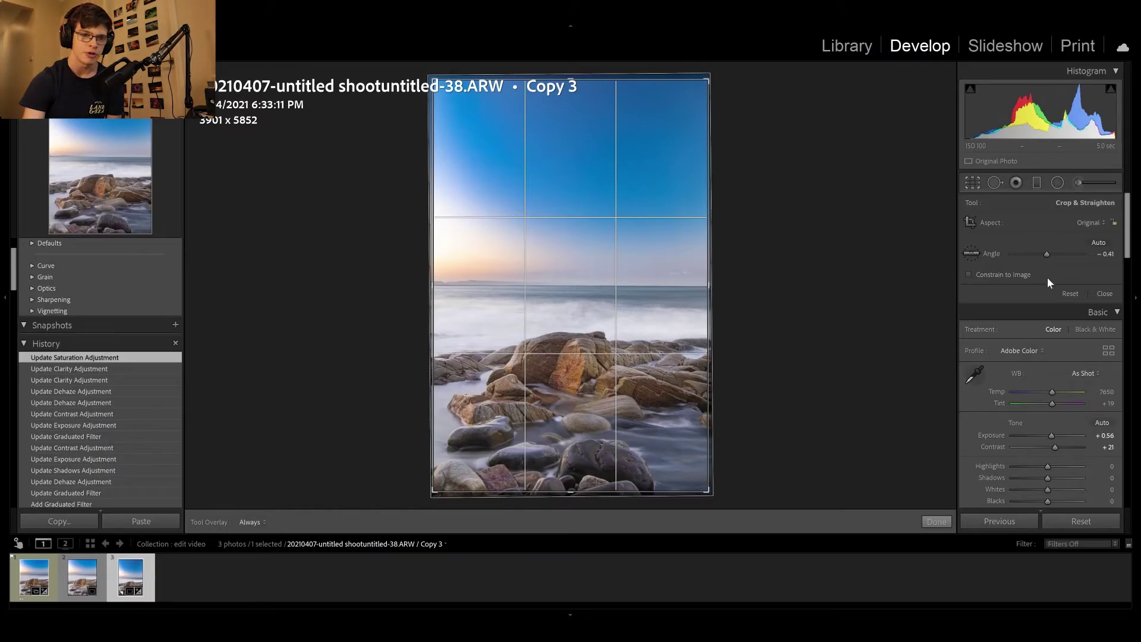
key(ctrl+y)
drag(611, 420, 616, 382)
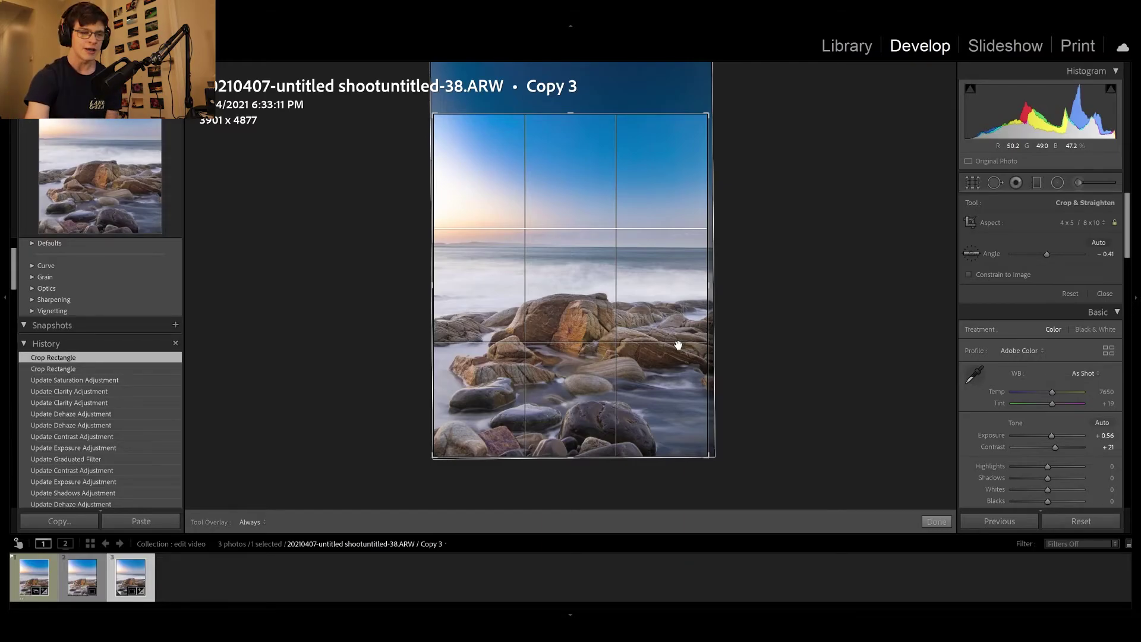
key(r)
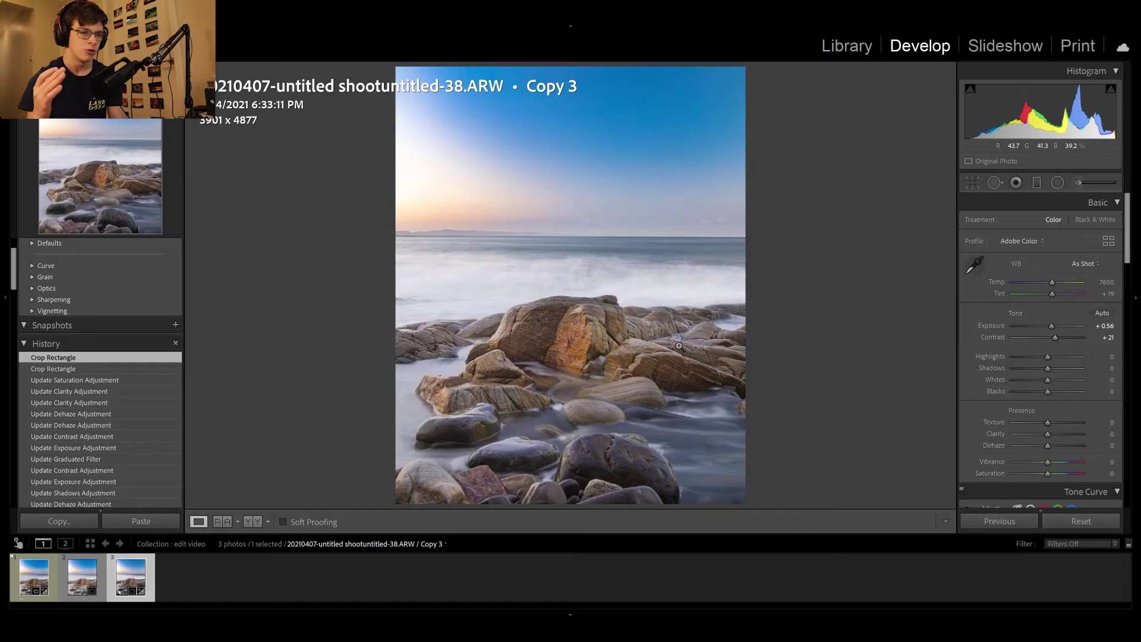
- Compare the repositioned 4 x 5 crop with the earlier crop and the uncropped frame by stepping back and forth through the edits
key(ctrl+z)
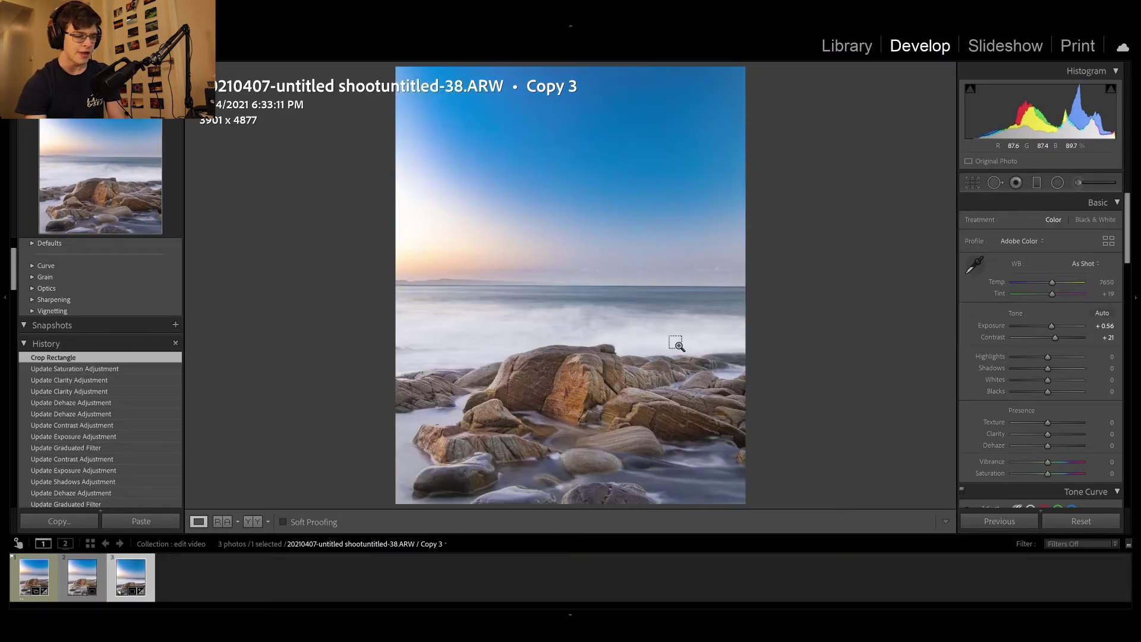
key(ctrl+z)
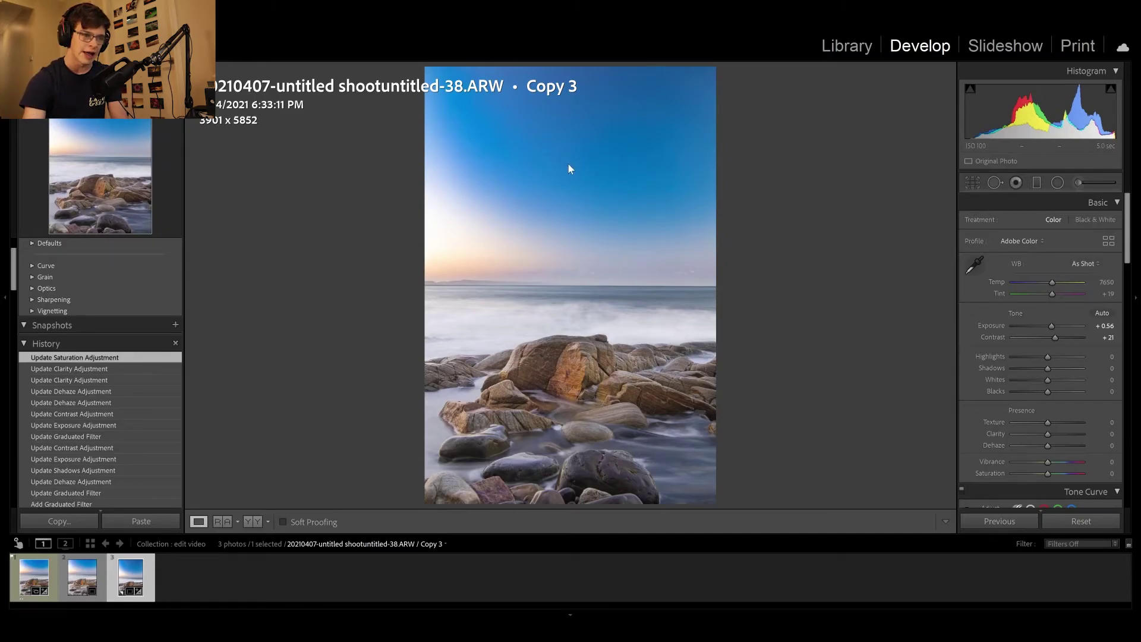
key(ctrl+y)
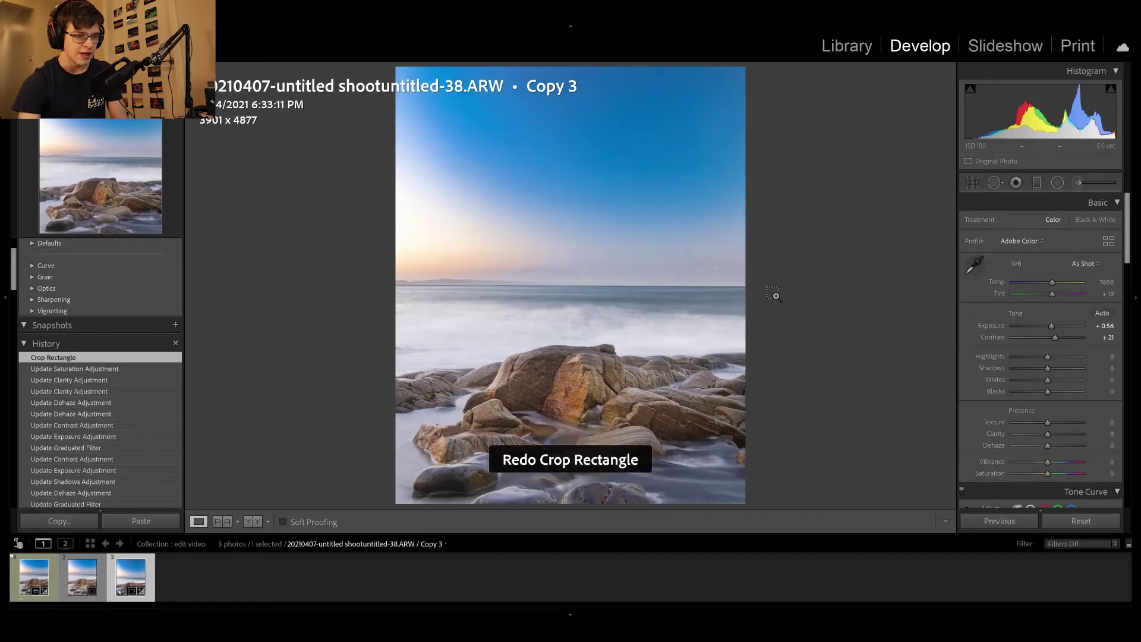
key(ctrl+y)
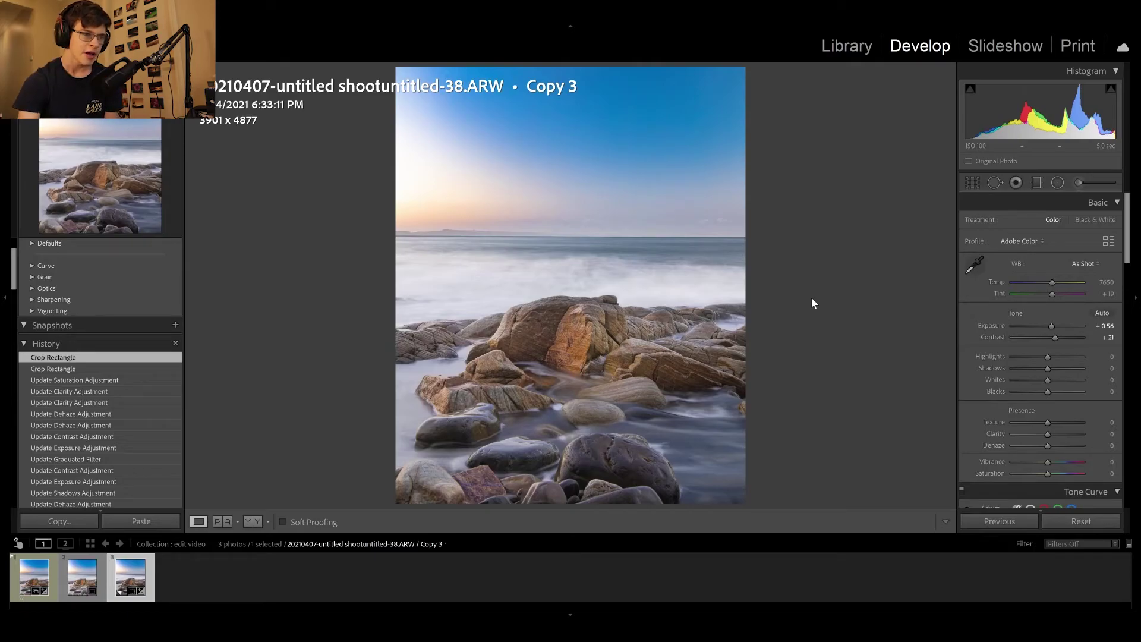
- Paint a new adjustment brush mask across the white surf behind the rocks, checking its coverage with the mask overlay
click(1099, 183)
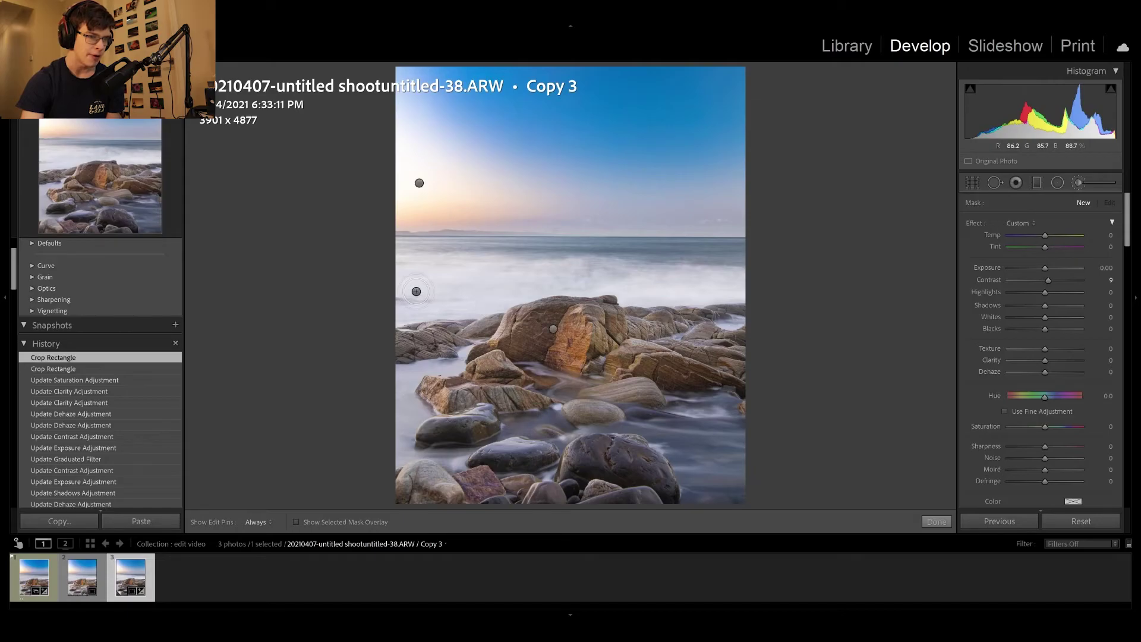
drag(444, 297, 406, 274)
key(h)
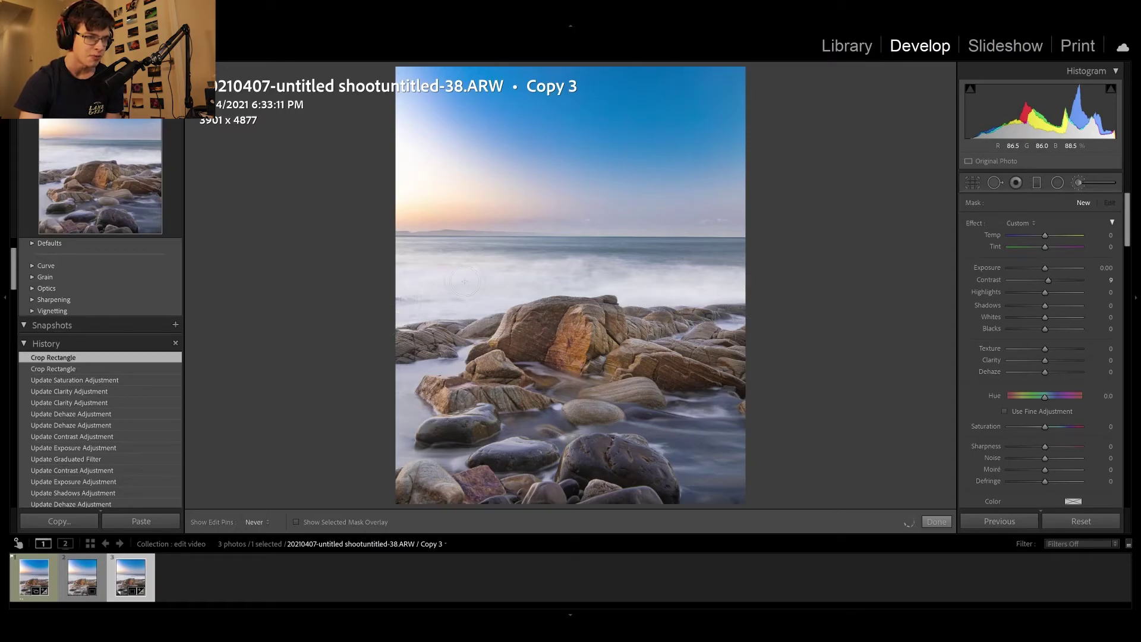
drag(679, 277, 751, 275)
key(h)
key(o)
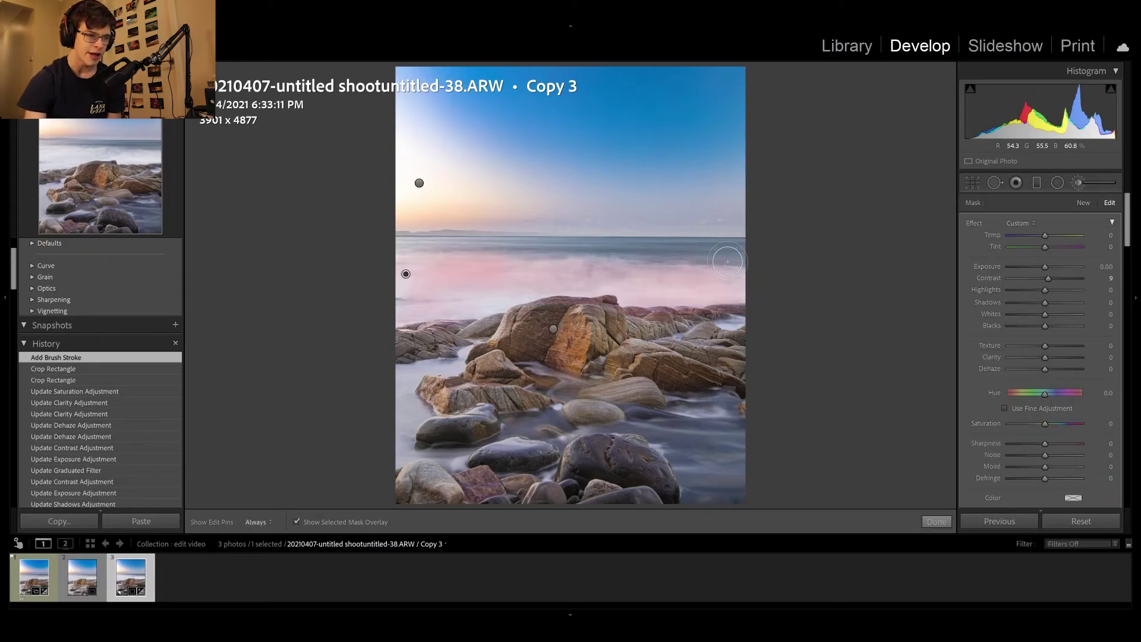
key(h)
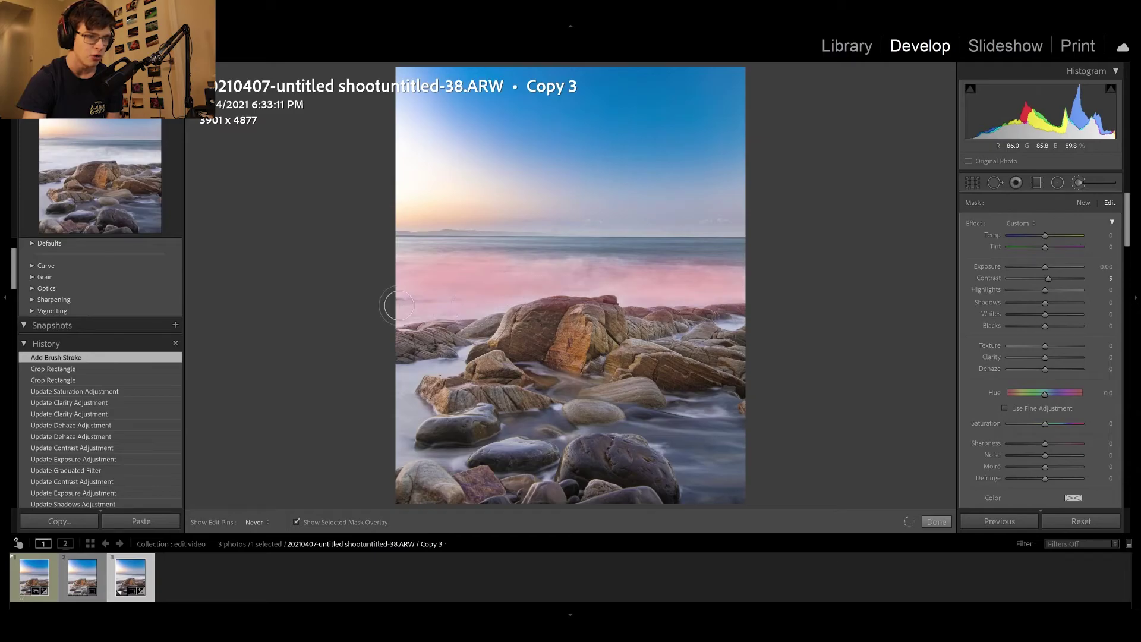
click(325, 305)
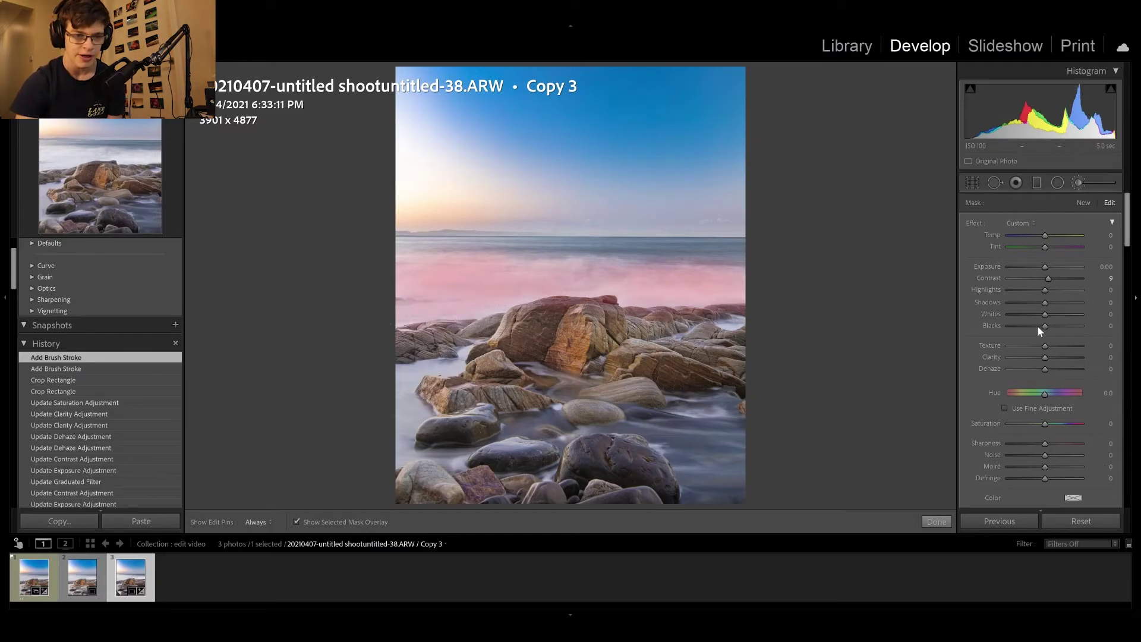
- Restrict the surf brush with a Luminance range mask of 52/100 and touch up its edge near the rocks
scroll(1024, 364, down, 3)
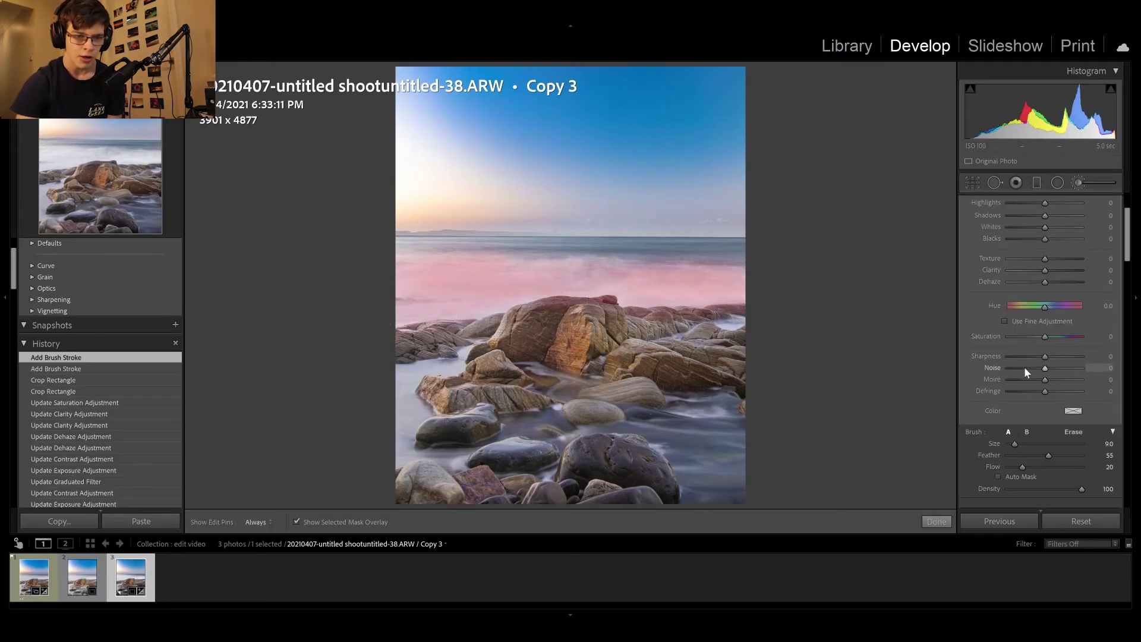
scroll(1017, 451, down, 2)
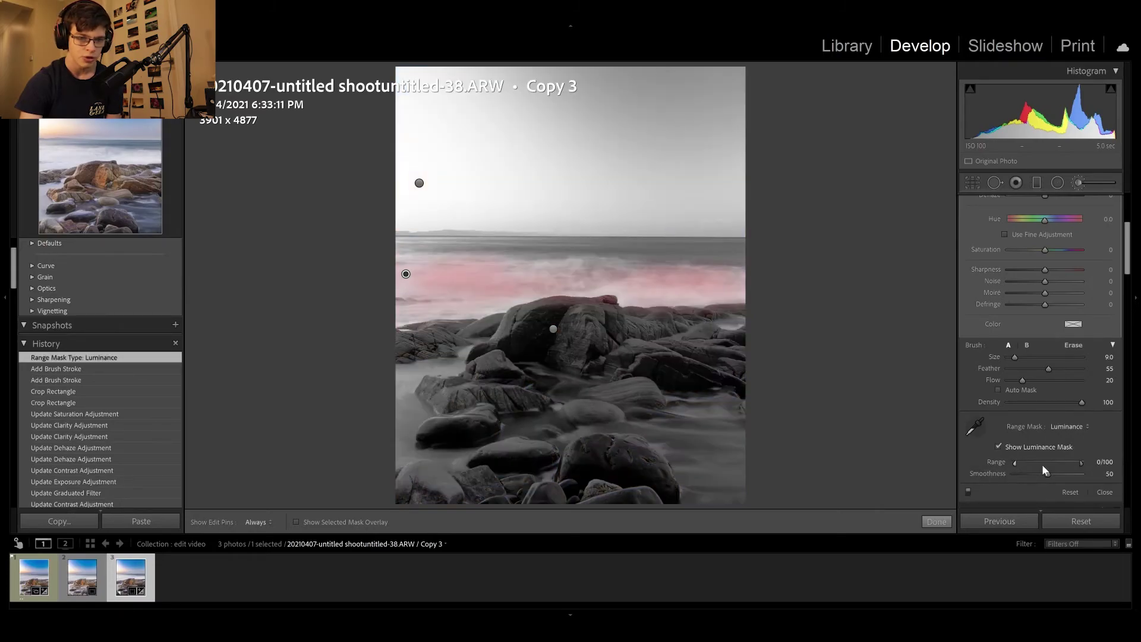
drag(1044, 466, 1048, 465)
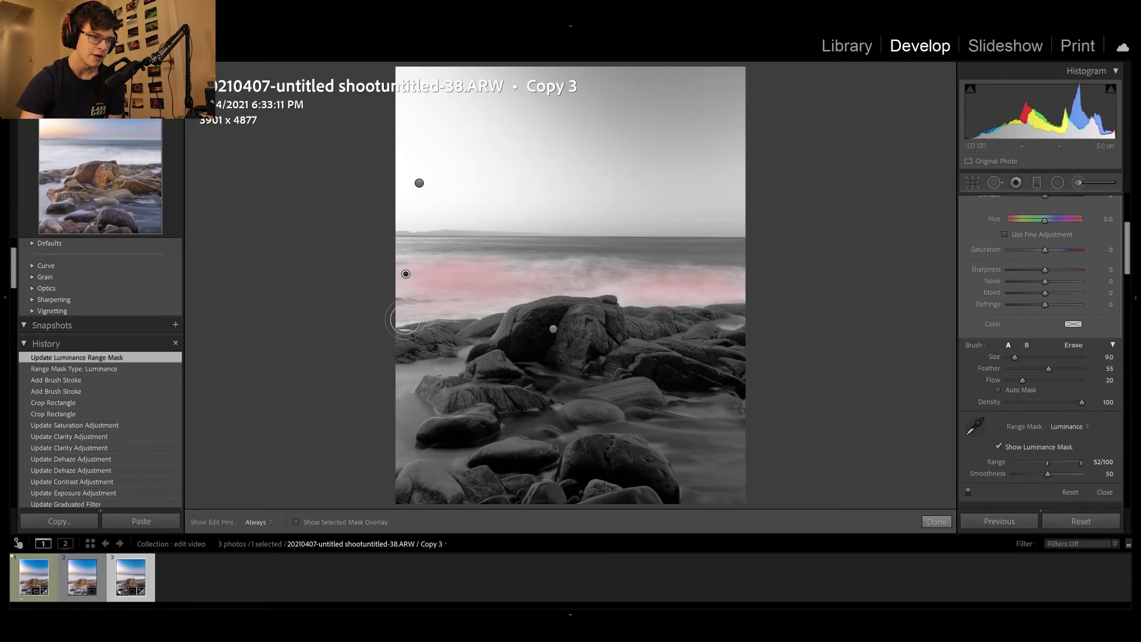
key(h)
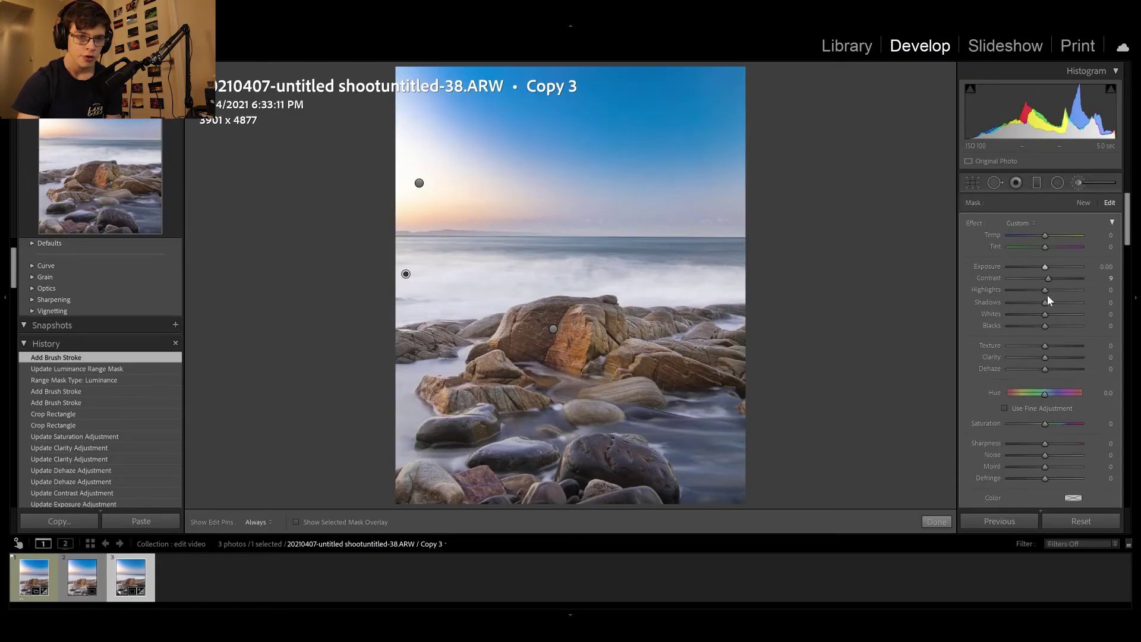
- Reset the surf brush's Contrast to 0 and set its Highlights to -35
double_click(988, 278)
double_click(990, 292)
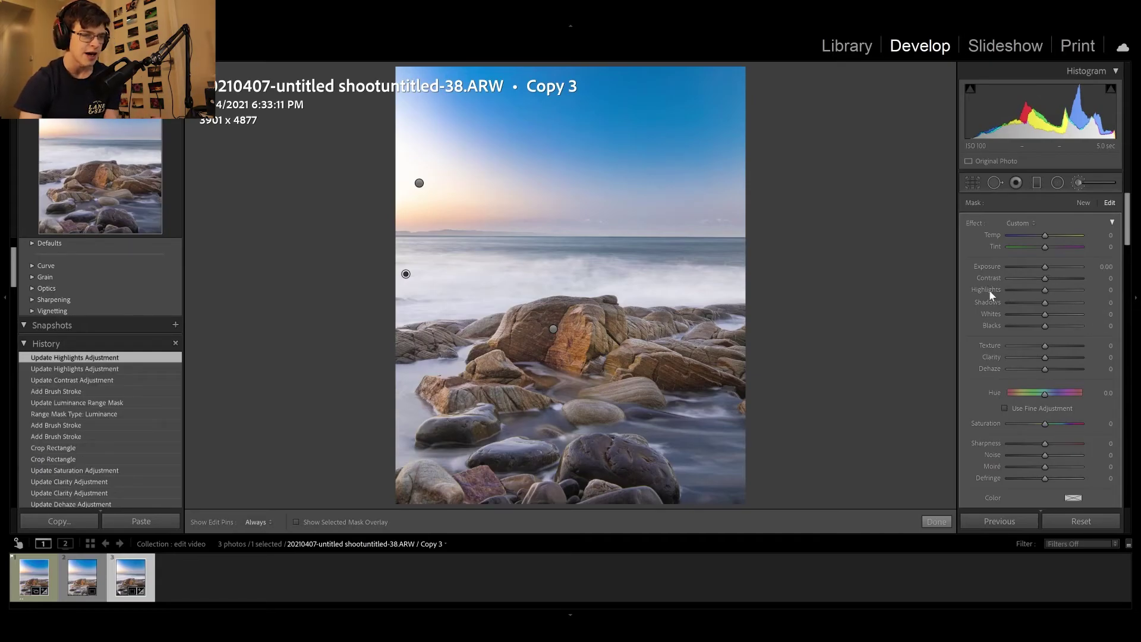
key(ctrl+z)
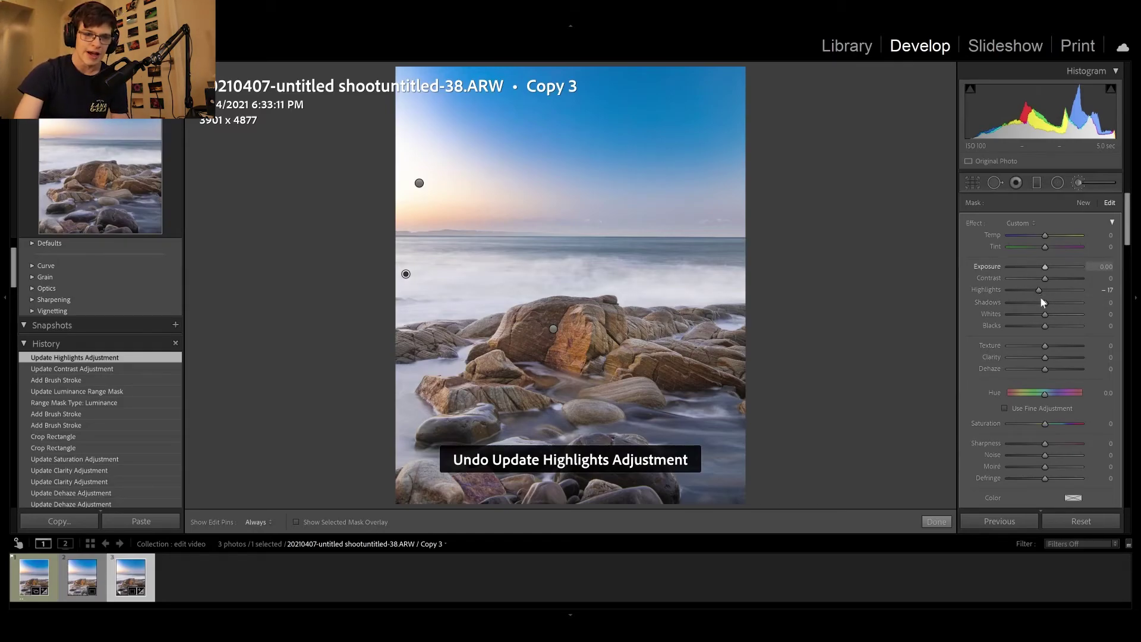
click(1034, 289)
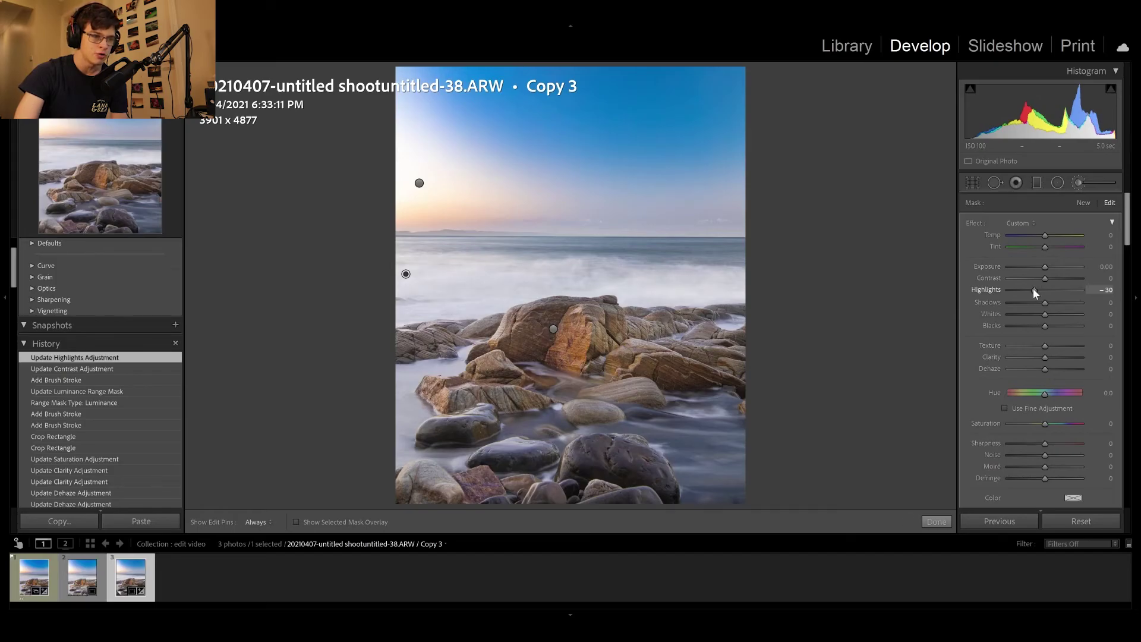
drag(1031, 288, 1030, 290)
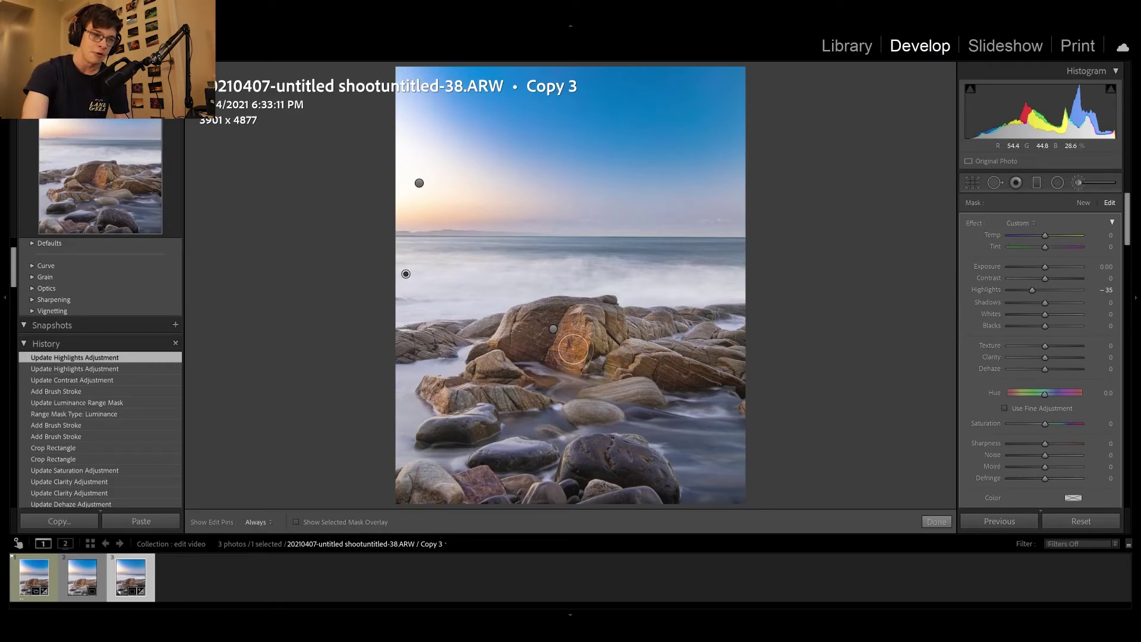
- Leave the adjustment brush and compare the edited photo with its unedited version
key(k)
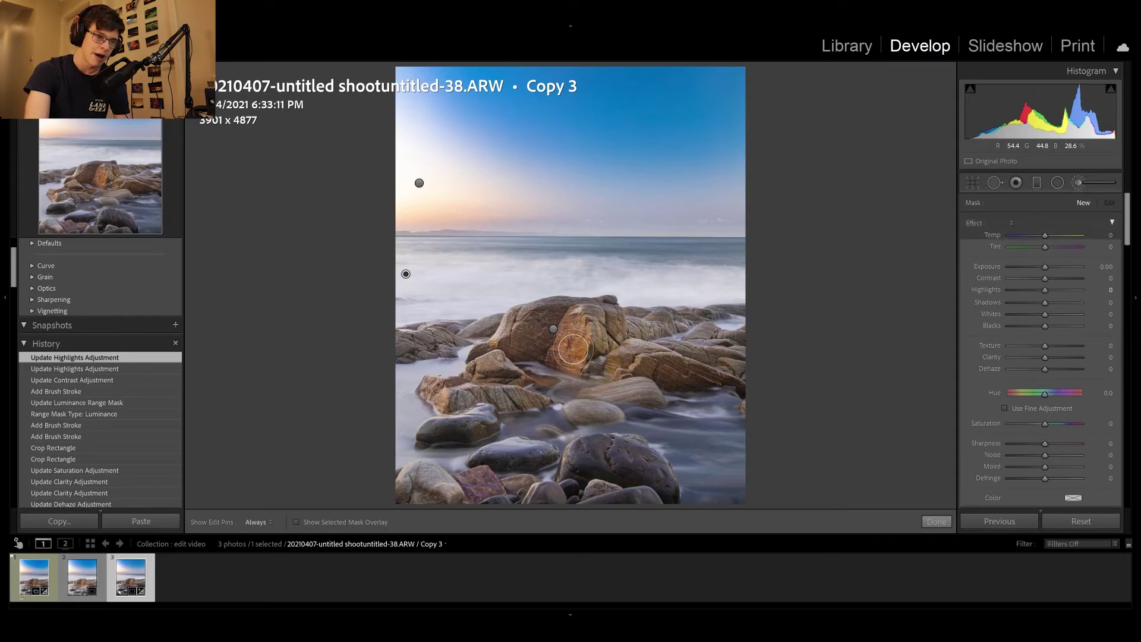
click(573, 349)
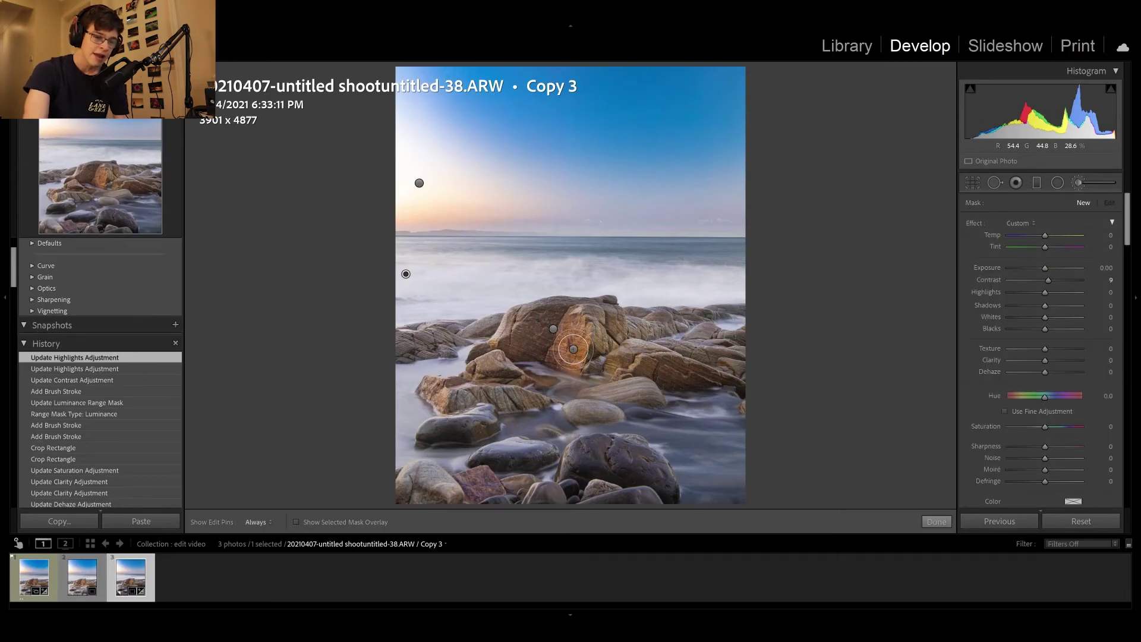
key(k)
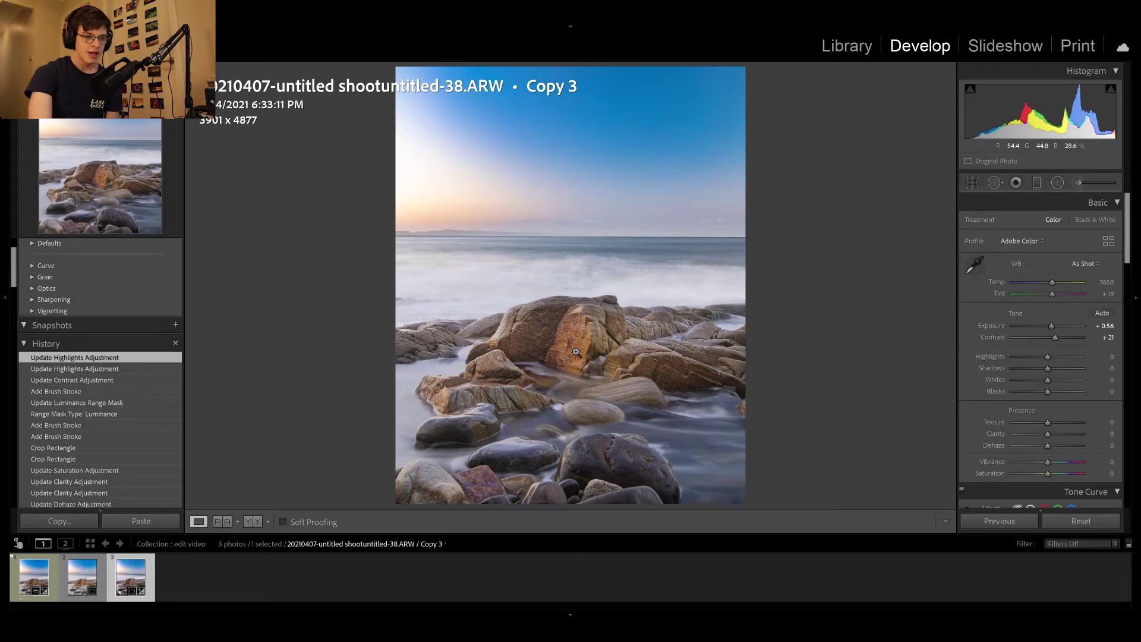
key(backslash)
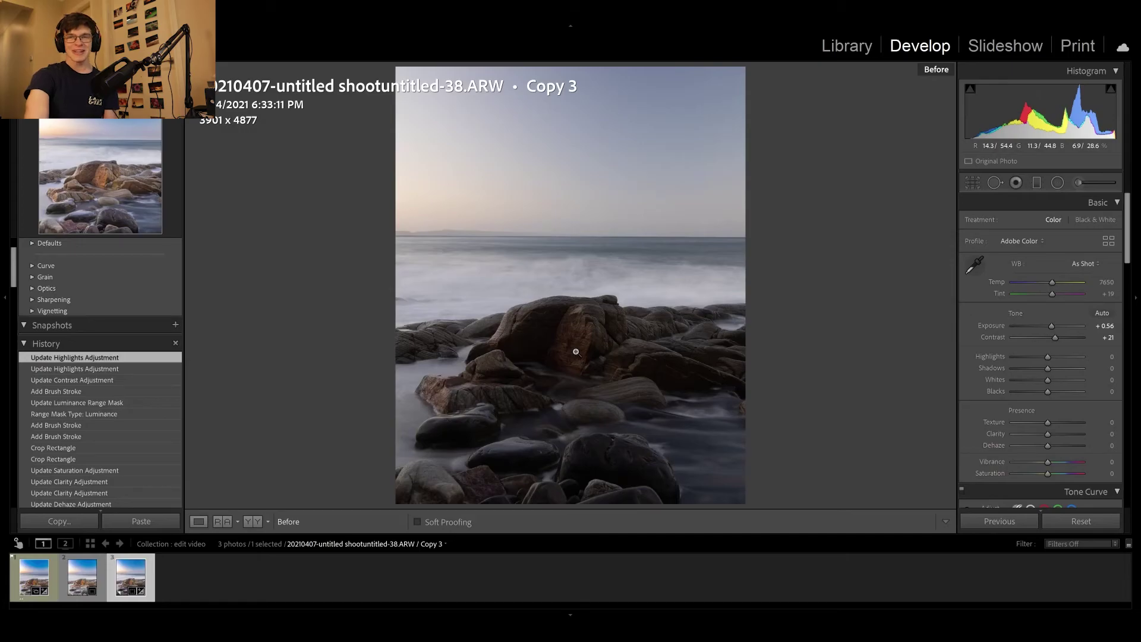
key(backslash)
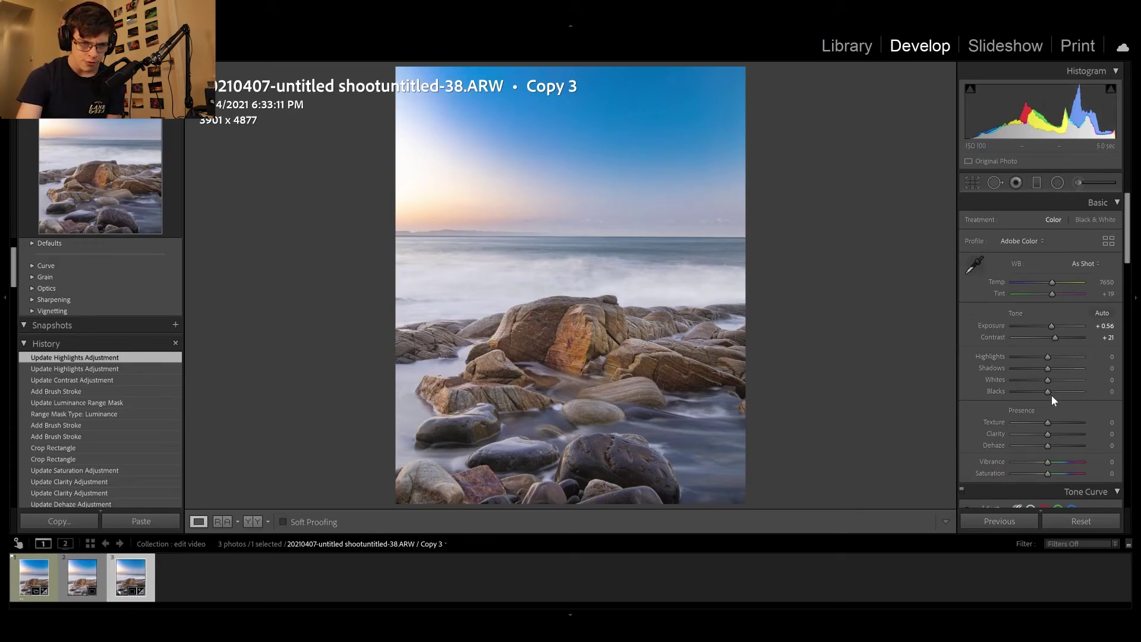
- Remove chromatic aberration and enable the lens profile corrections
scroll(1042, 440, down, 6)
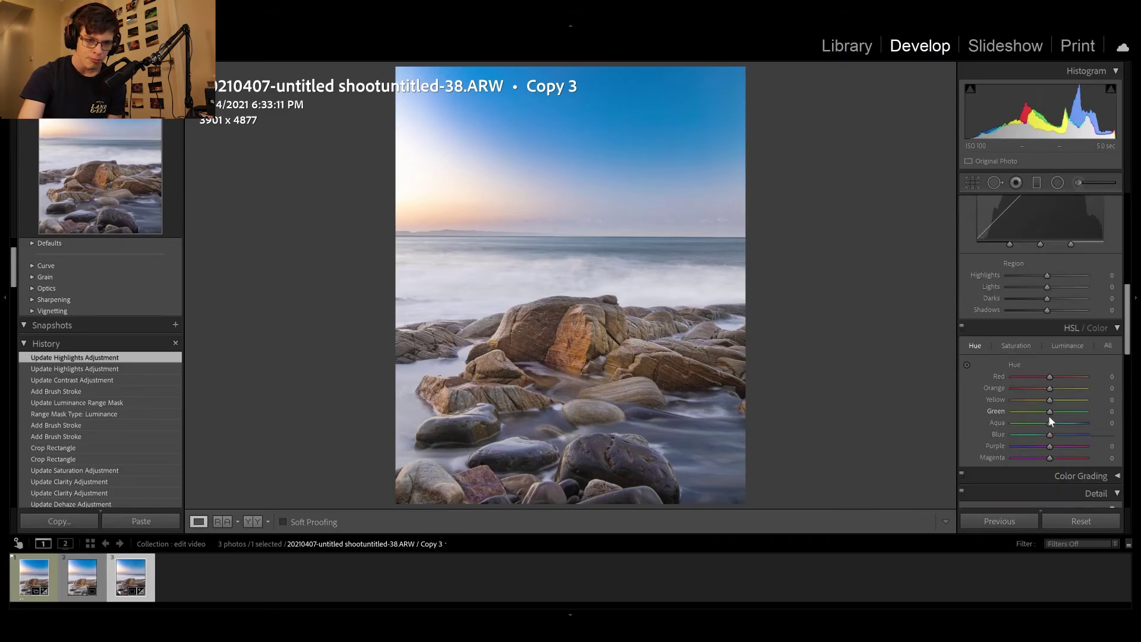
scroll(1049, 420, down, 8)
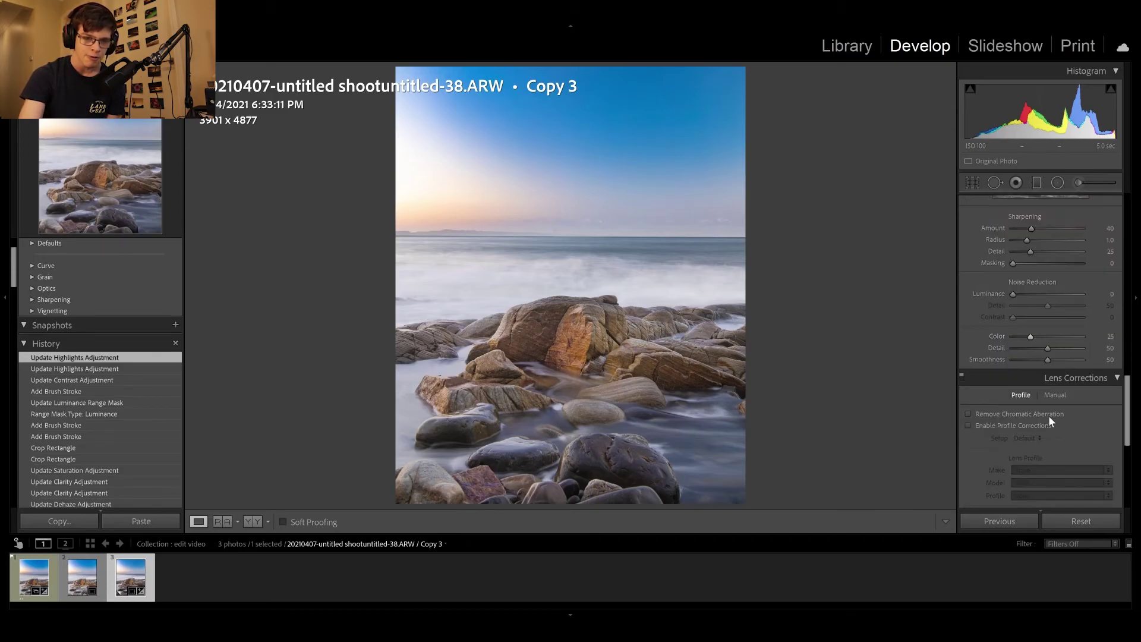
scroll(1048, 422, down, 2)
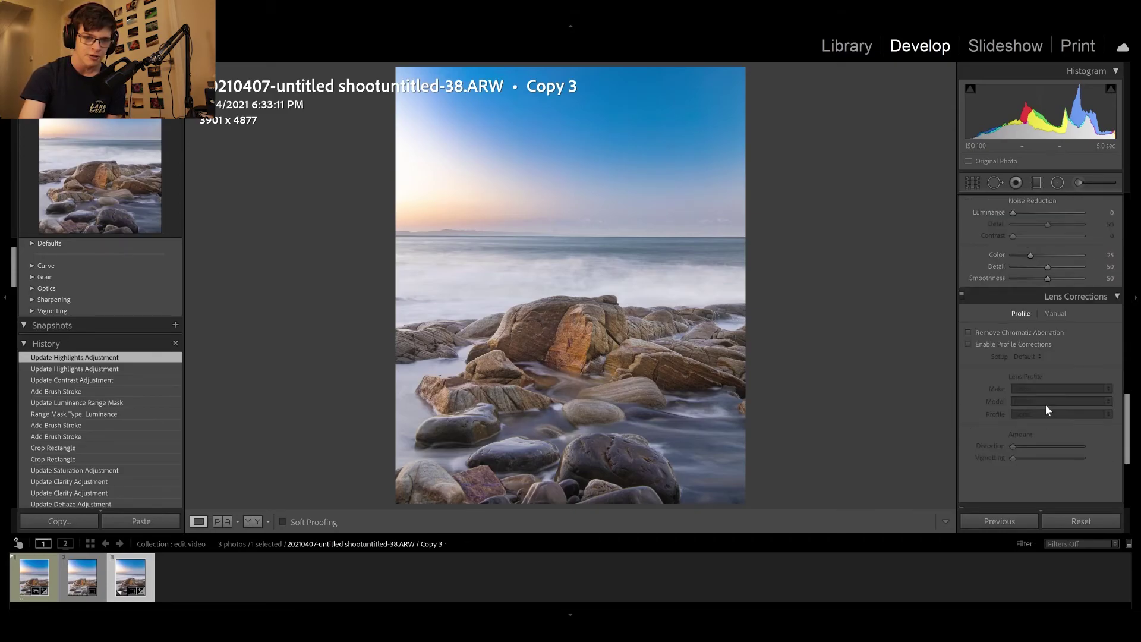
click(1018, 344)
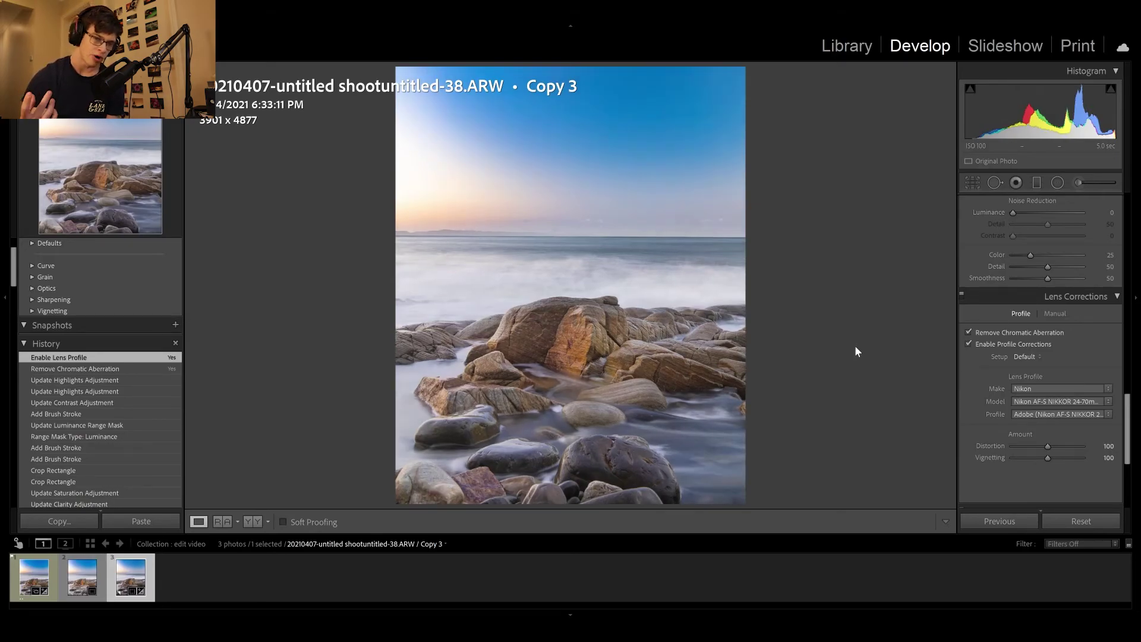
- Set the sharpening Masking to 31 while previewing the edge mask
scroll(1054, 329, up, 2)
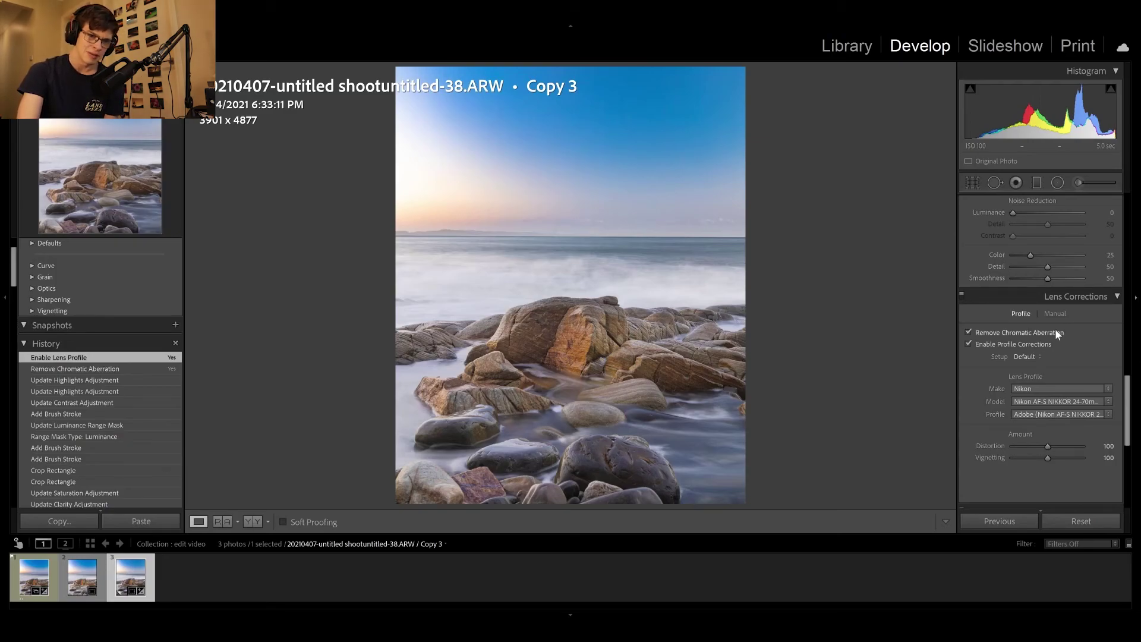
scroll(1057, 323, up, 2)
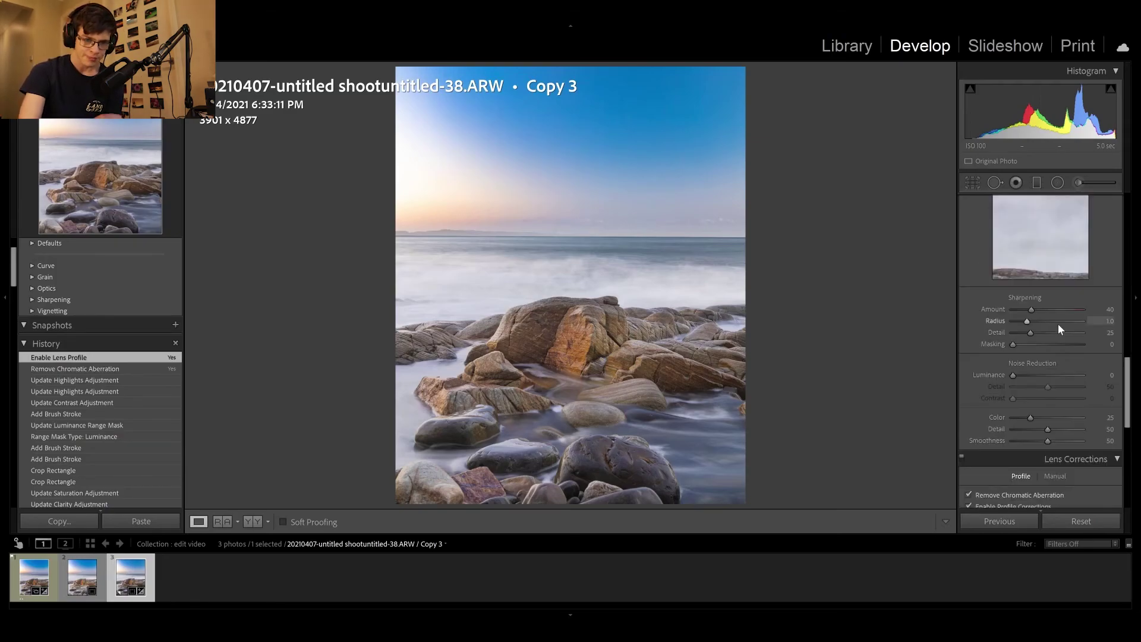
alt+click(1024, 350)
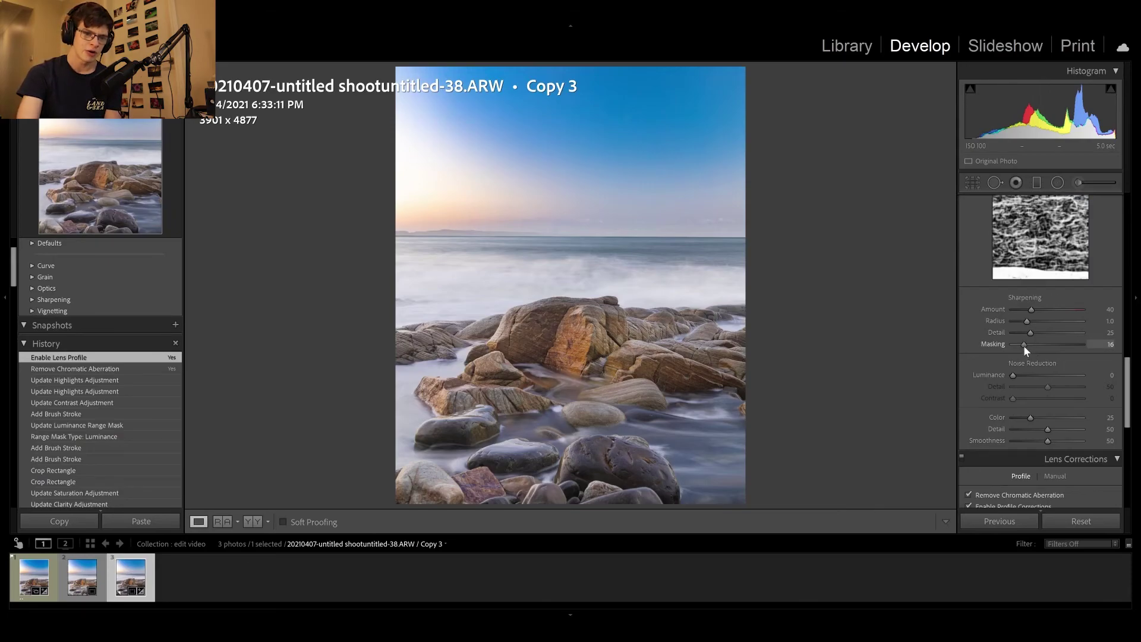
alt+click(1023, 345)
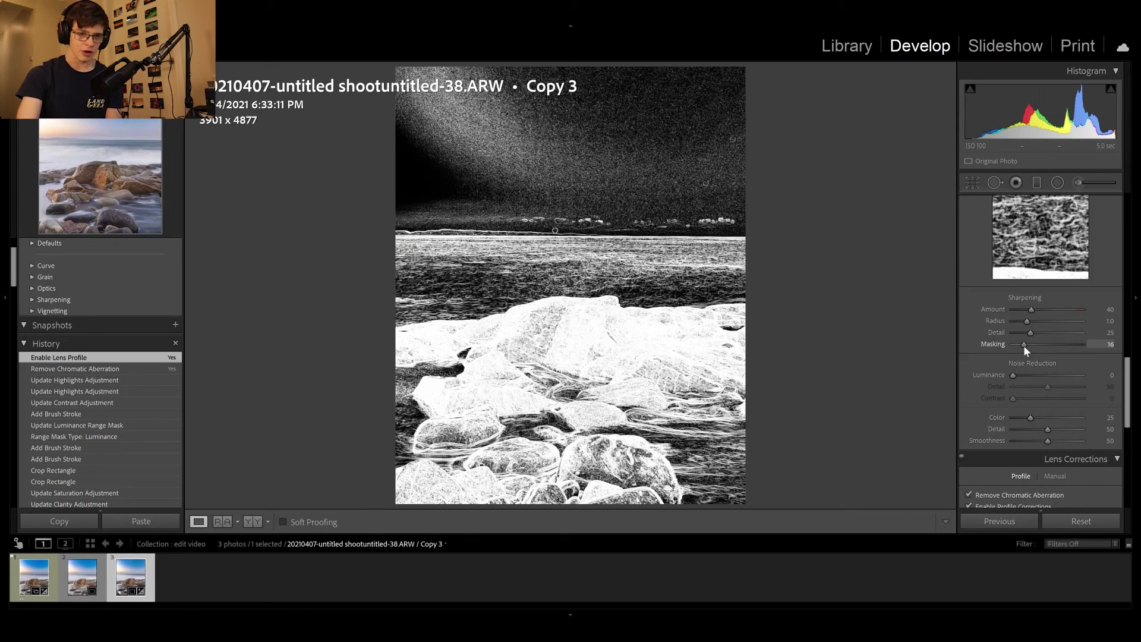
drag(1023, 345, 1034, 345)
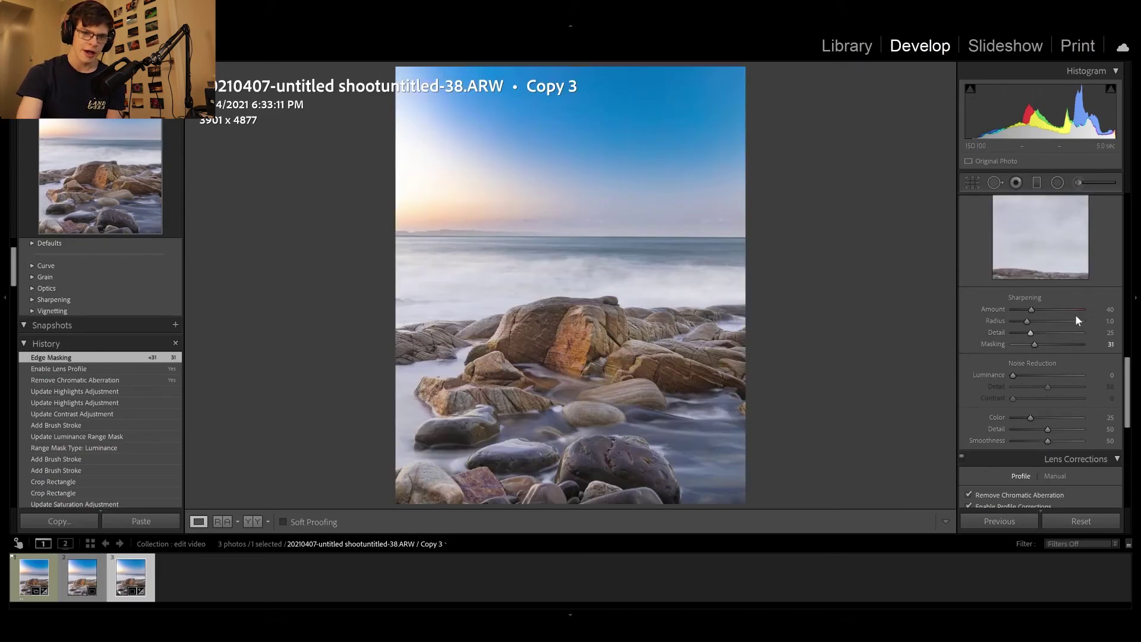
- Try a global Dehaze of +3, undo it, and compare the edit with the unedited photo
scroll(1061, 356, up, 2)
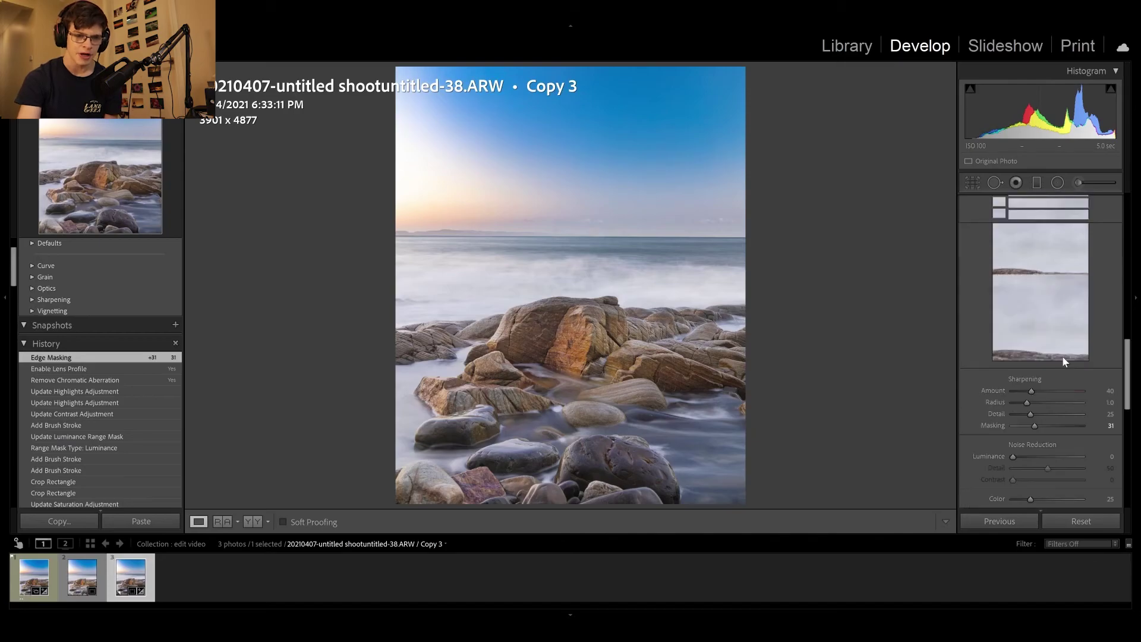
scroll(1062, 356, up, 6)
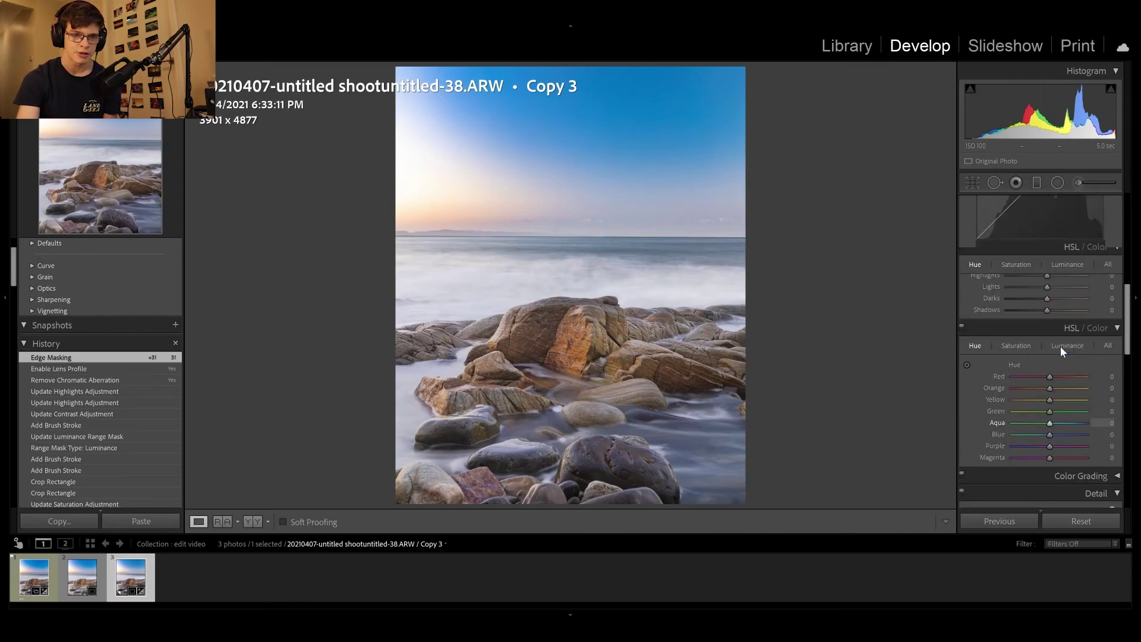
scroll(1060, 346, up, 6)
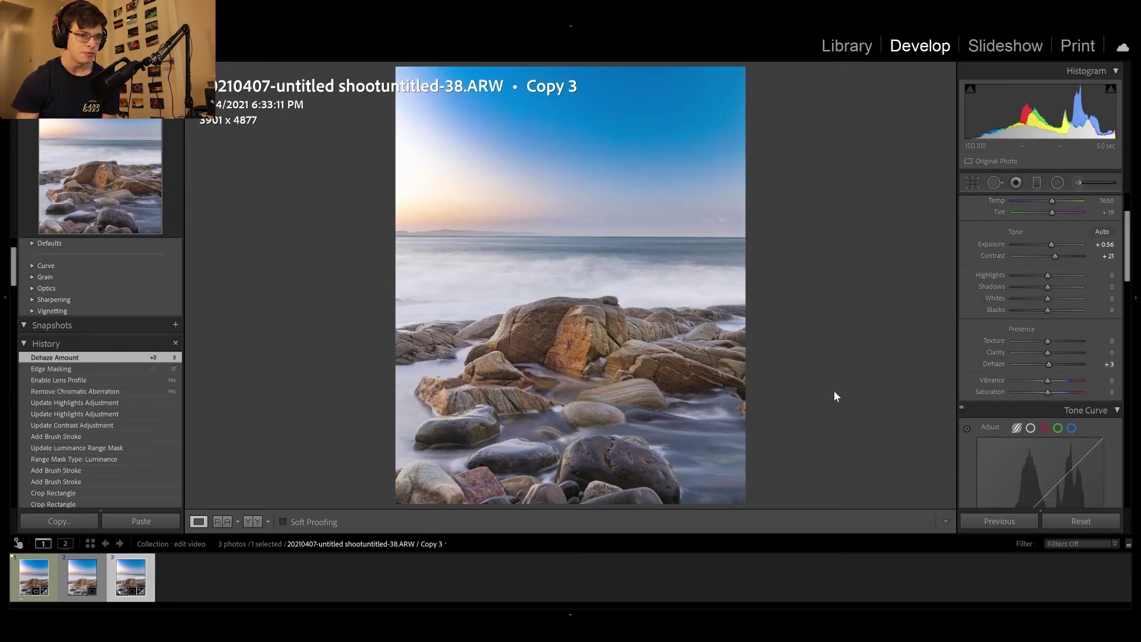
key(ctrl+z)
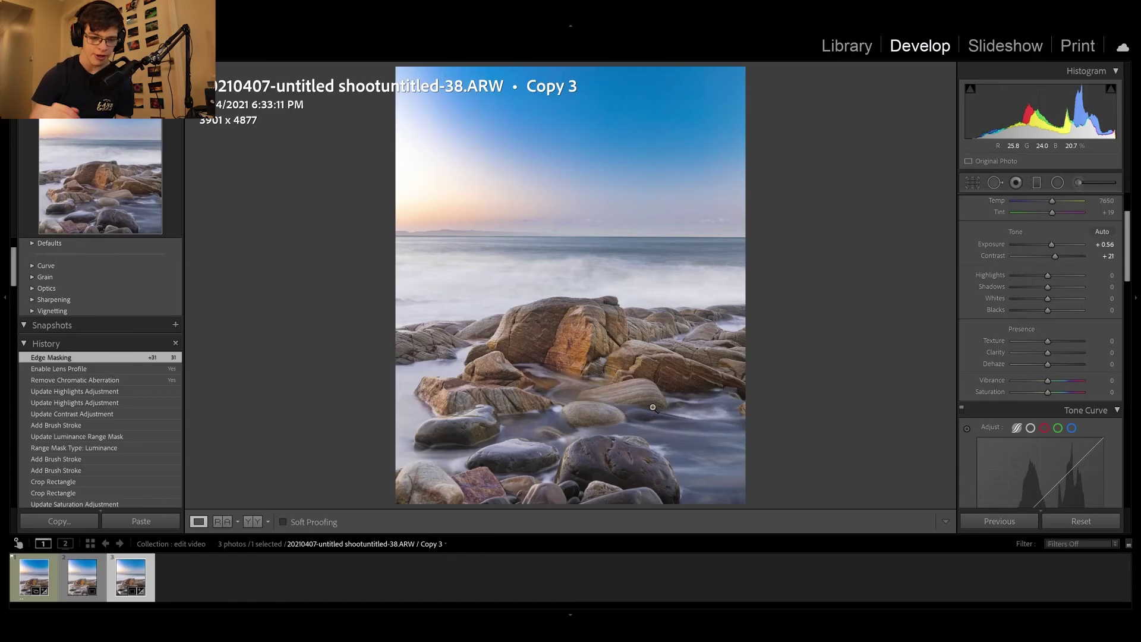
key(backslash)
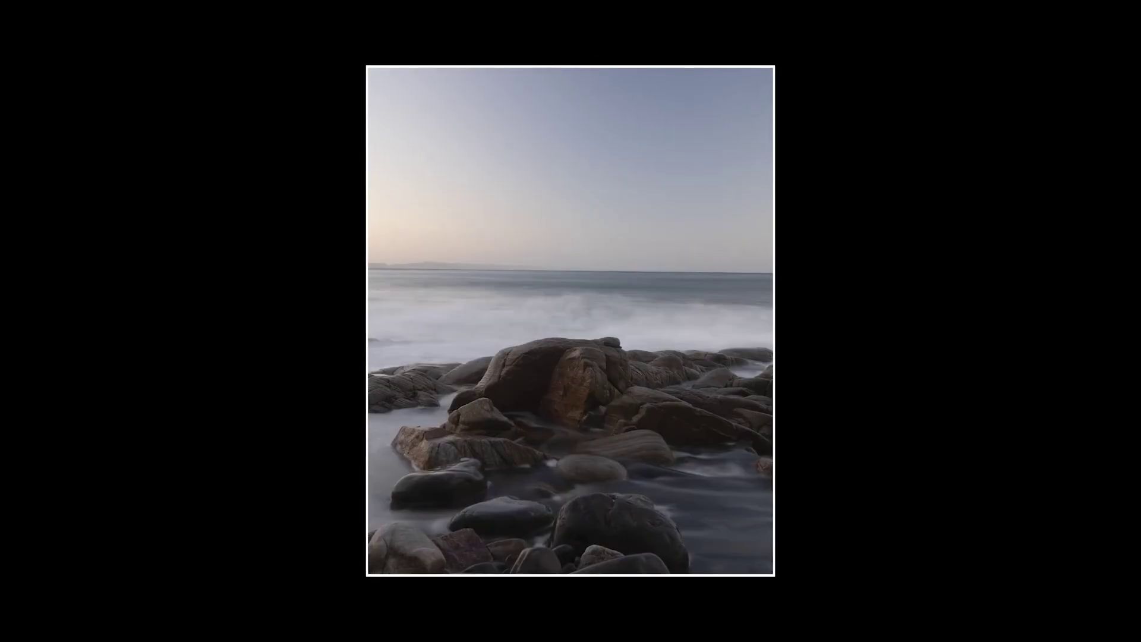